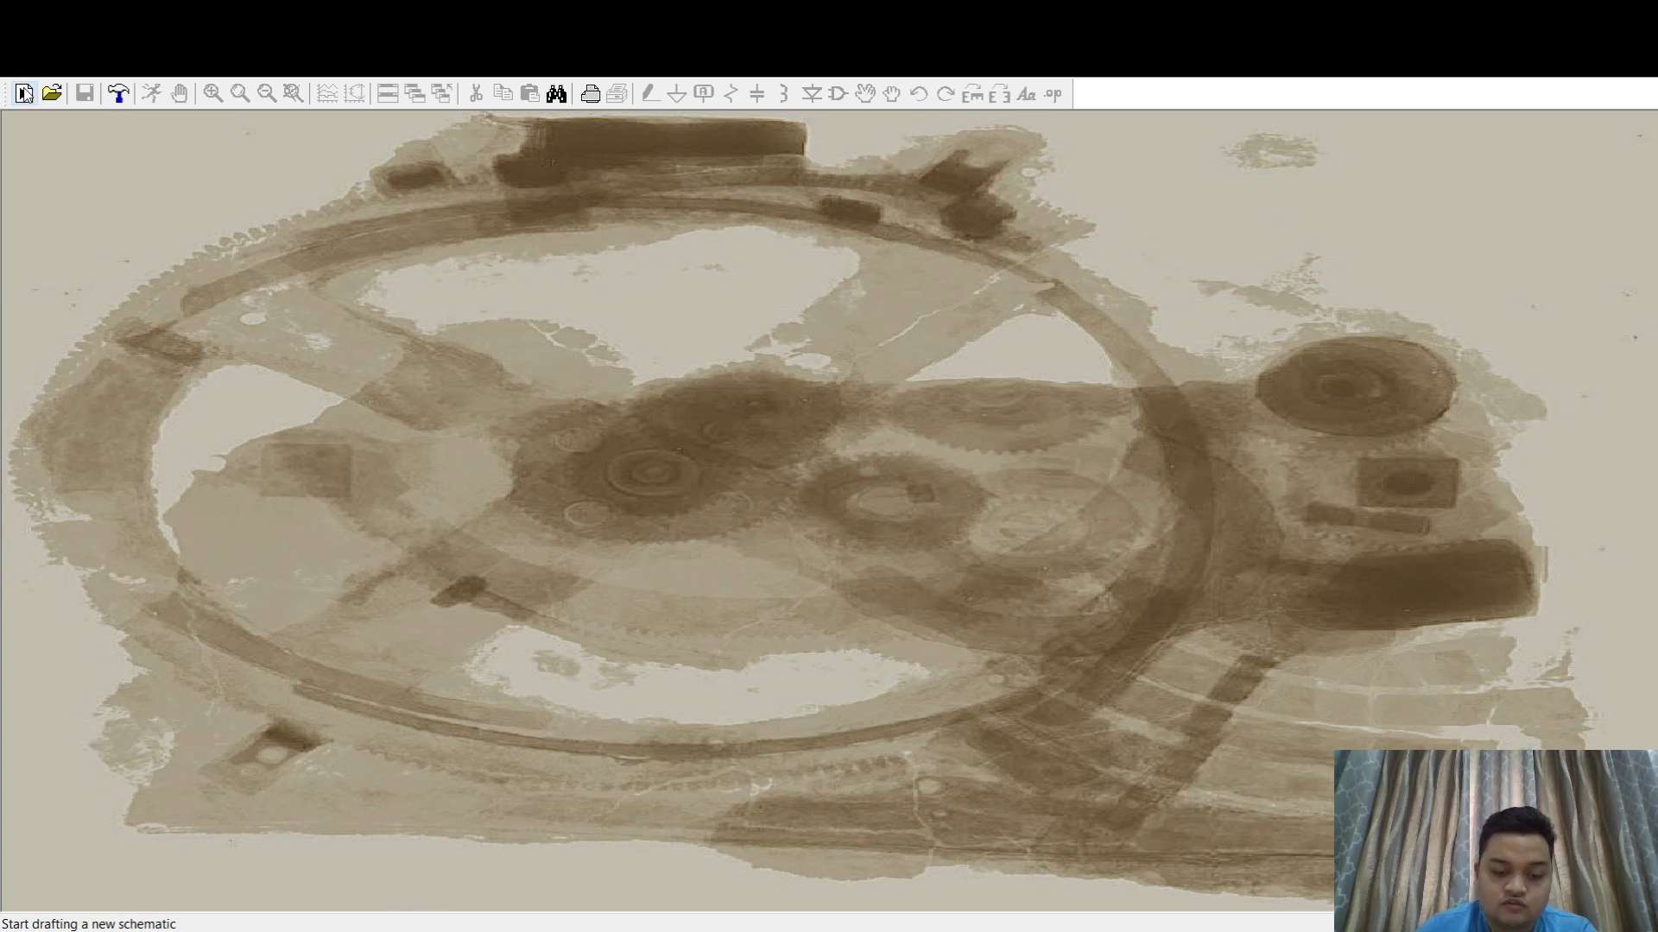
- Start a new schematic and place two voltage sources, the second up and to the left of the first
click(24, 93)
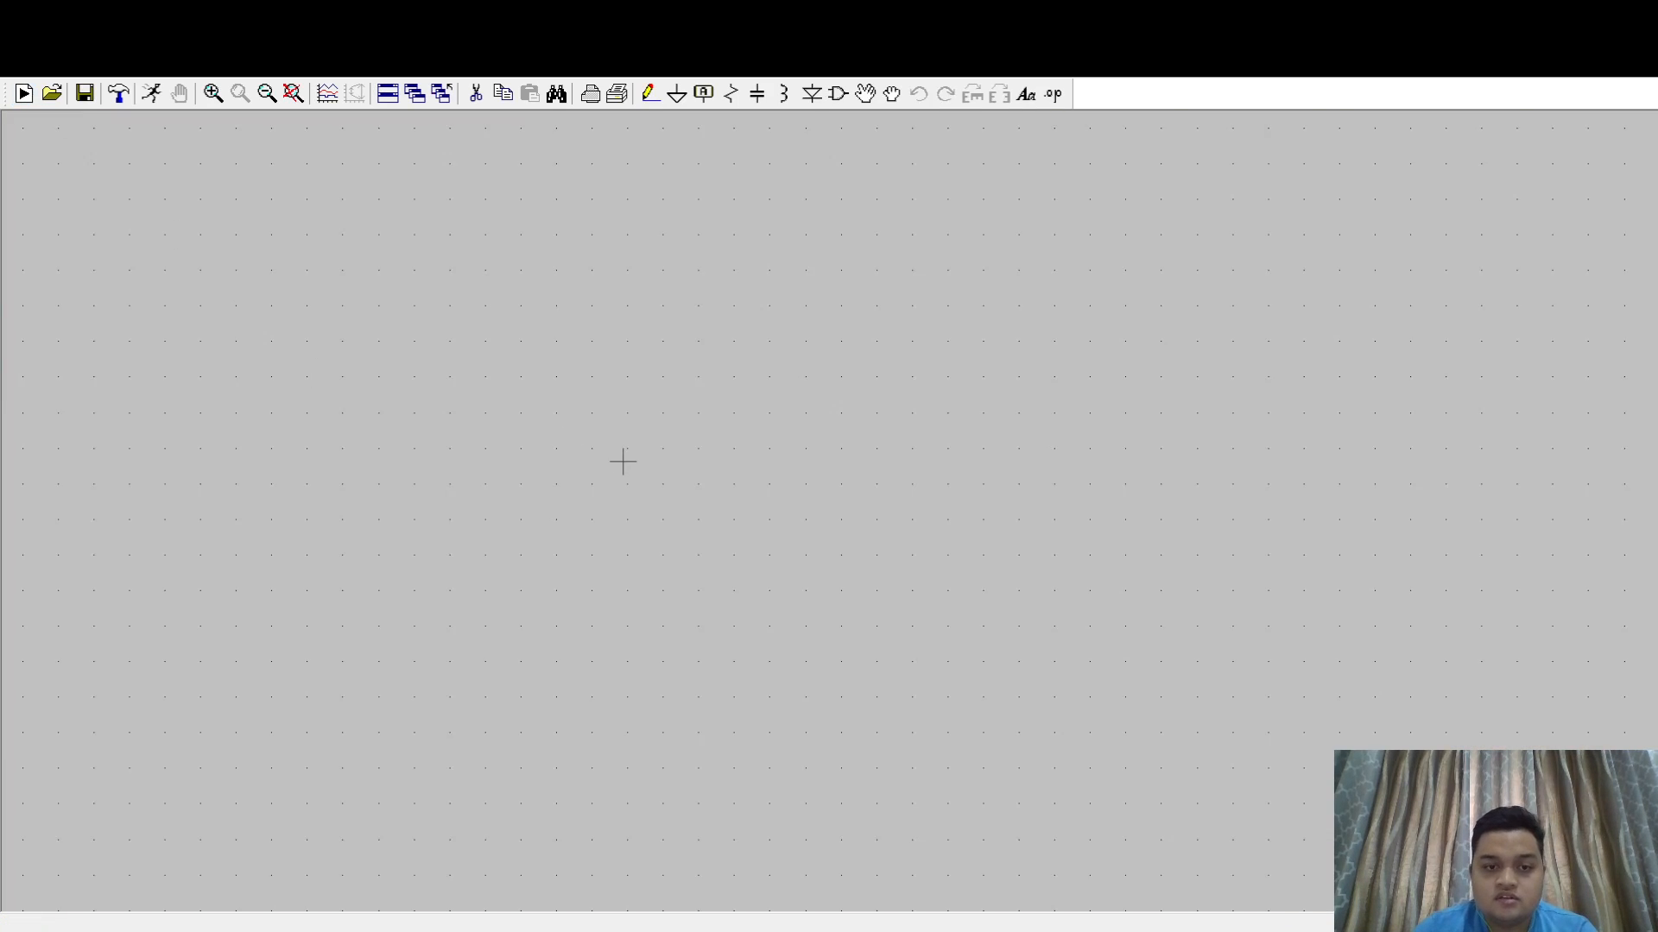
scroll(623, 461, up, 1)
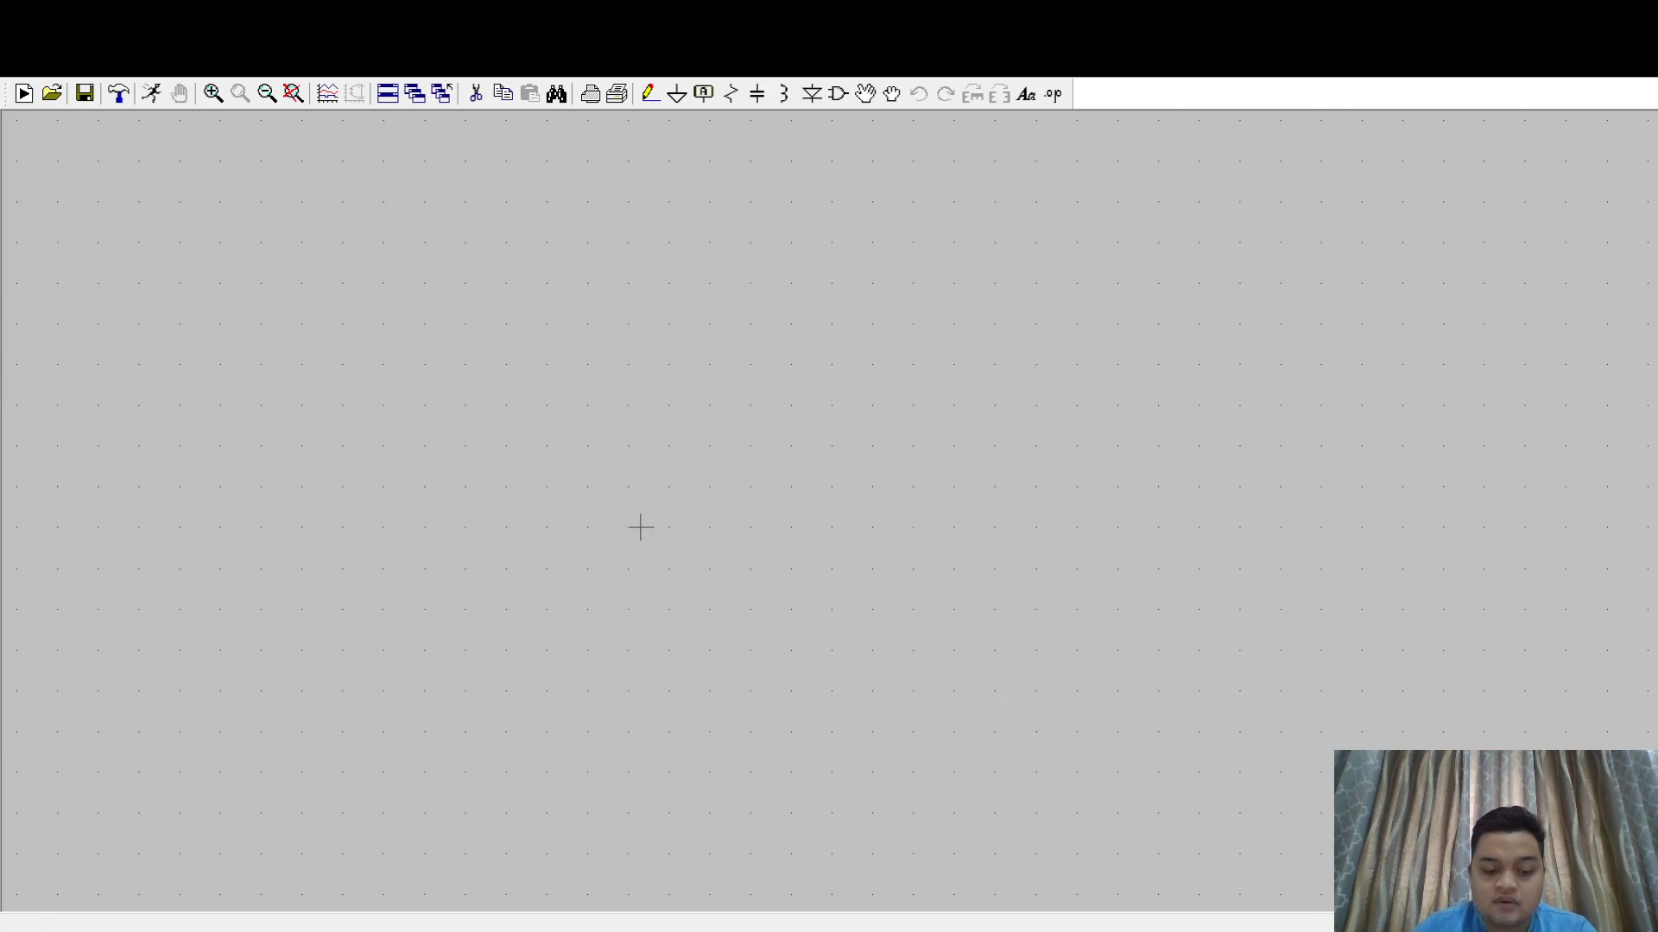
key(v)
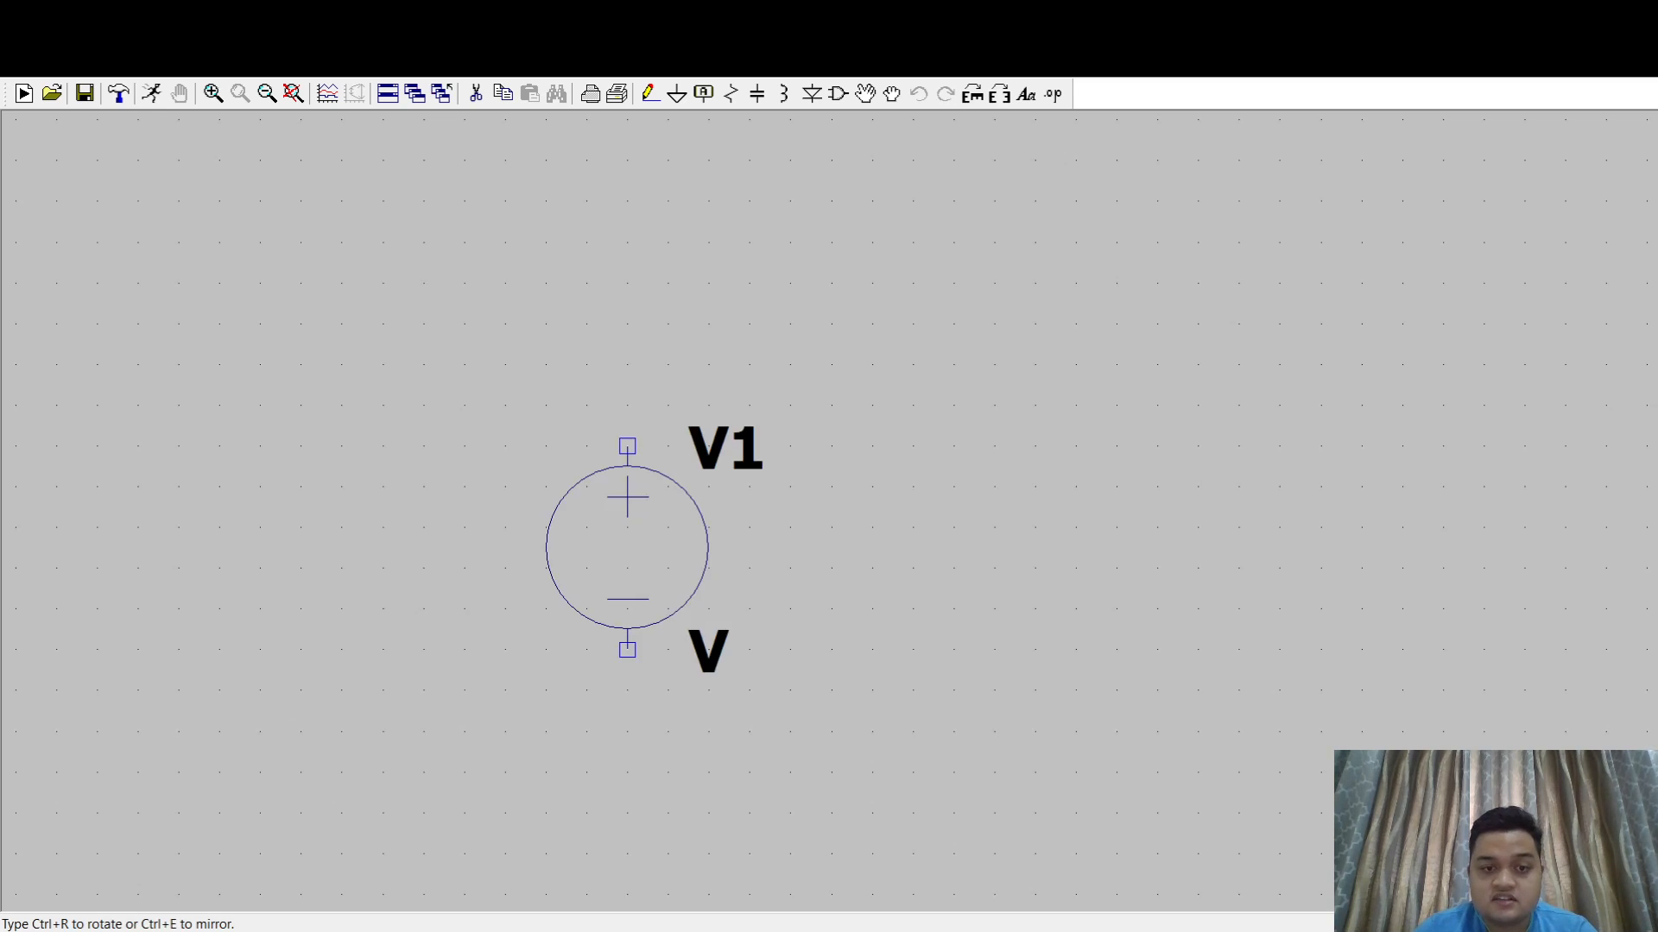
click(832, 507)
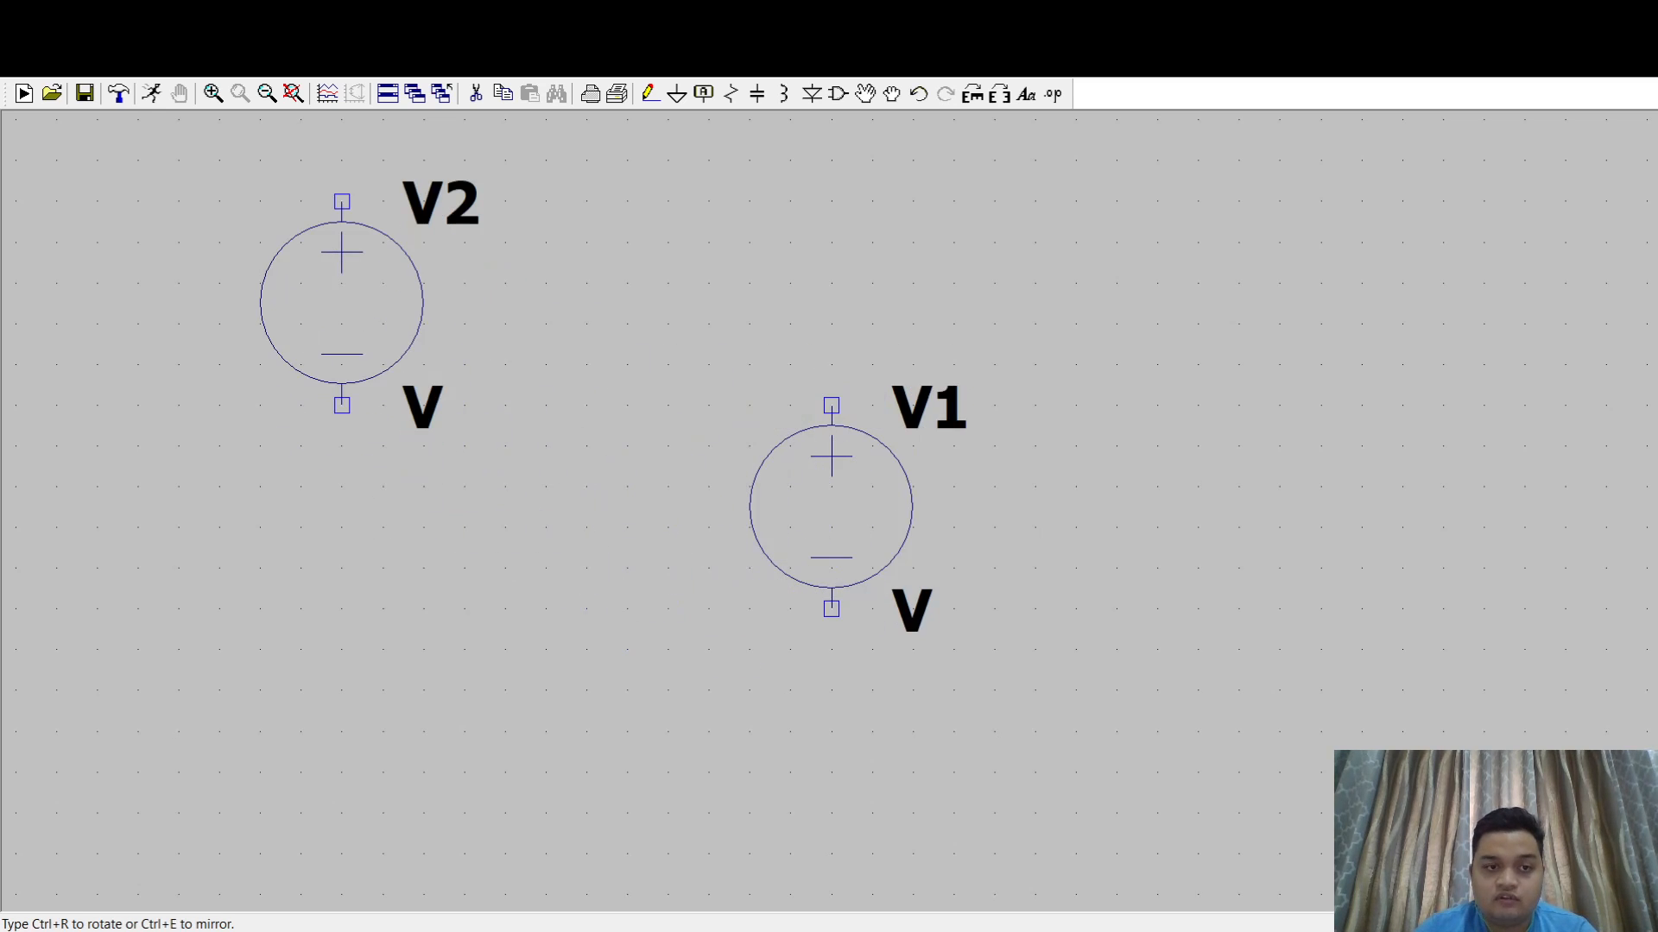
click(342, 303)
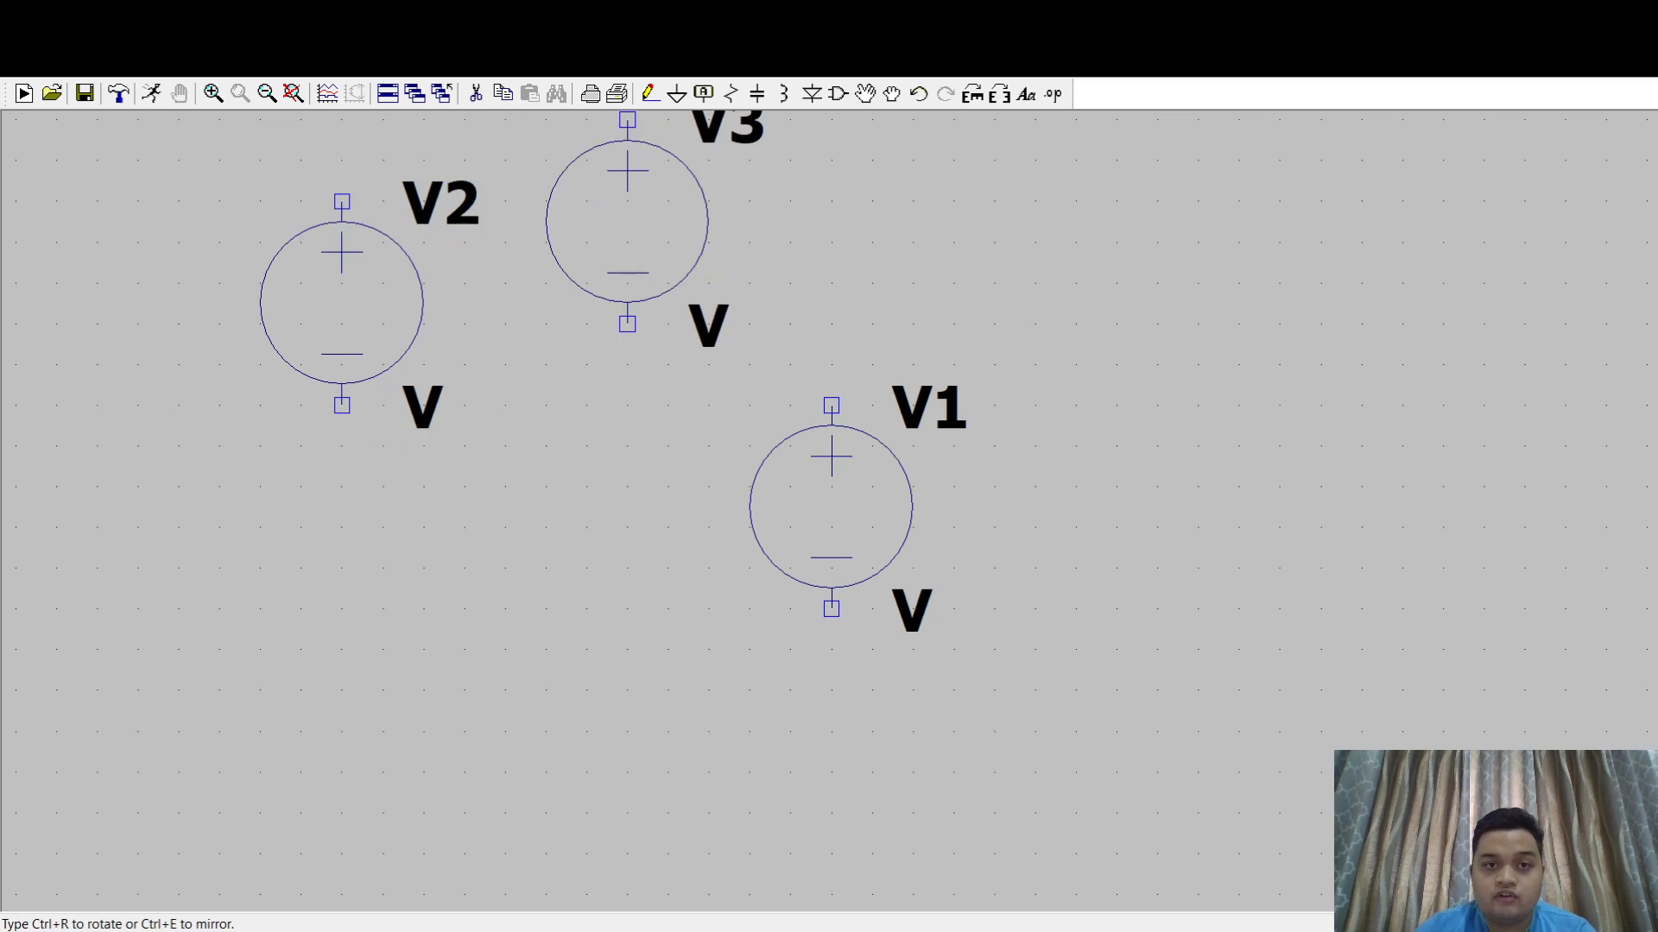
key(Escape)
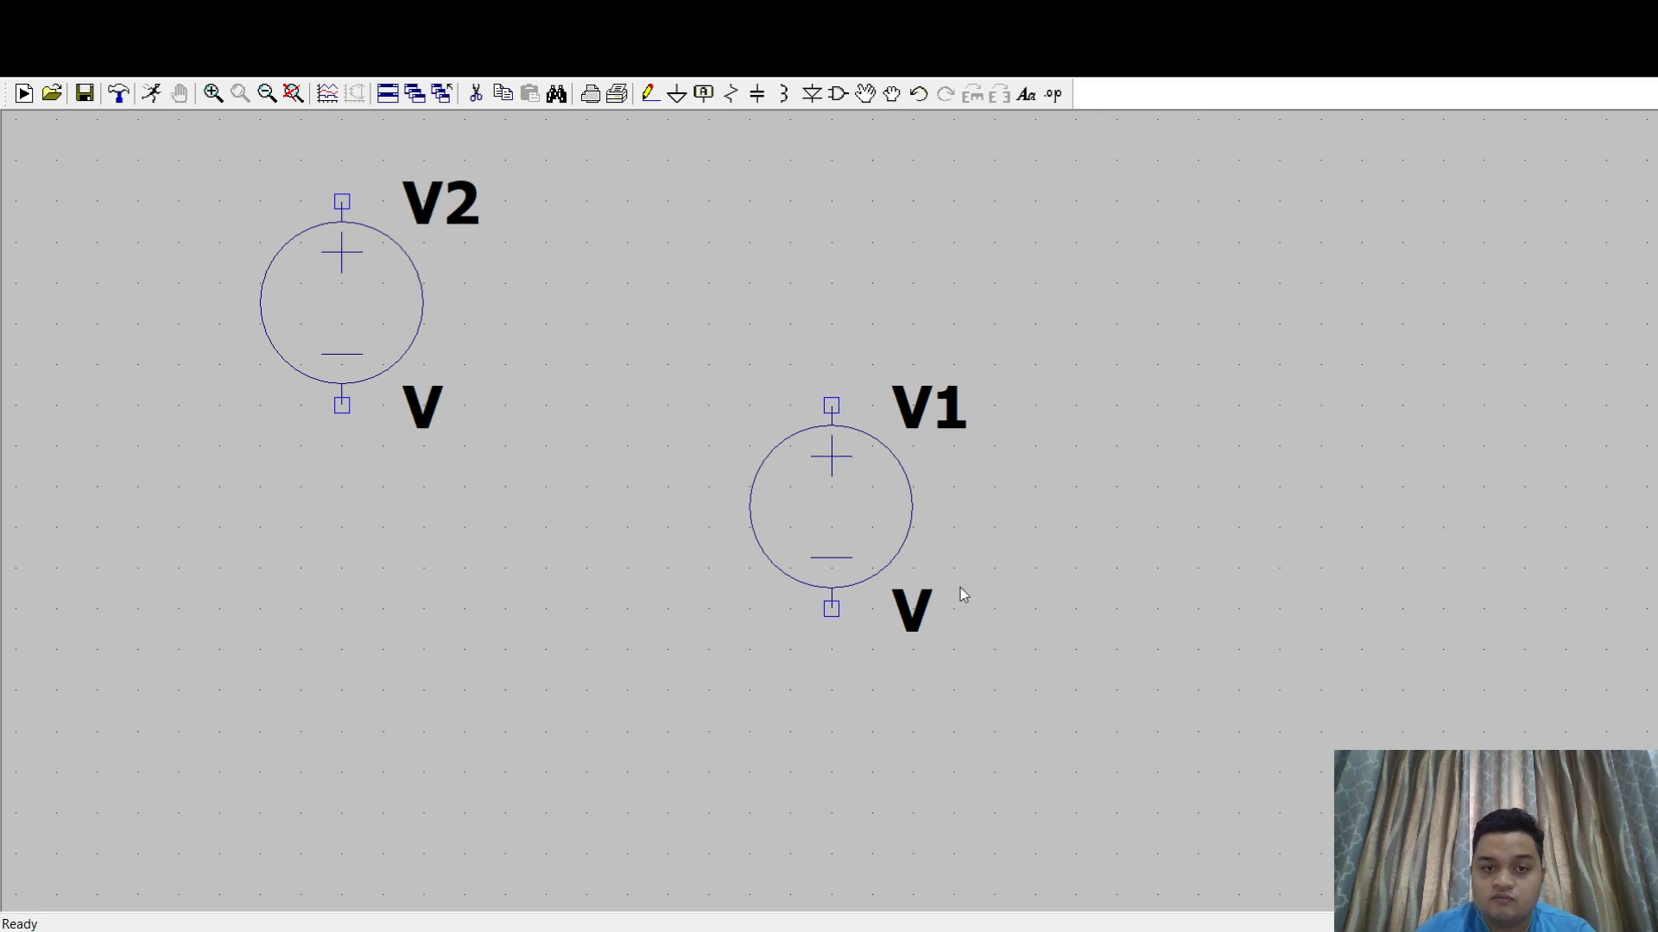
key(v)
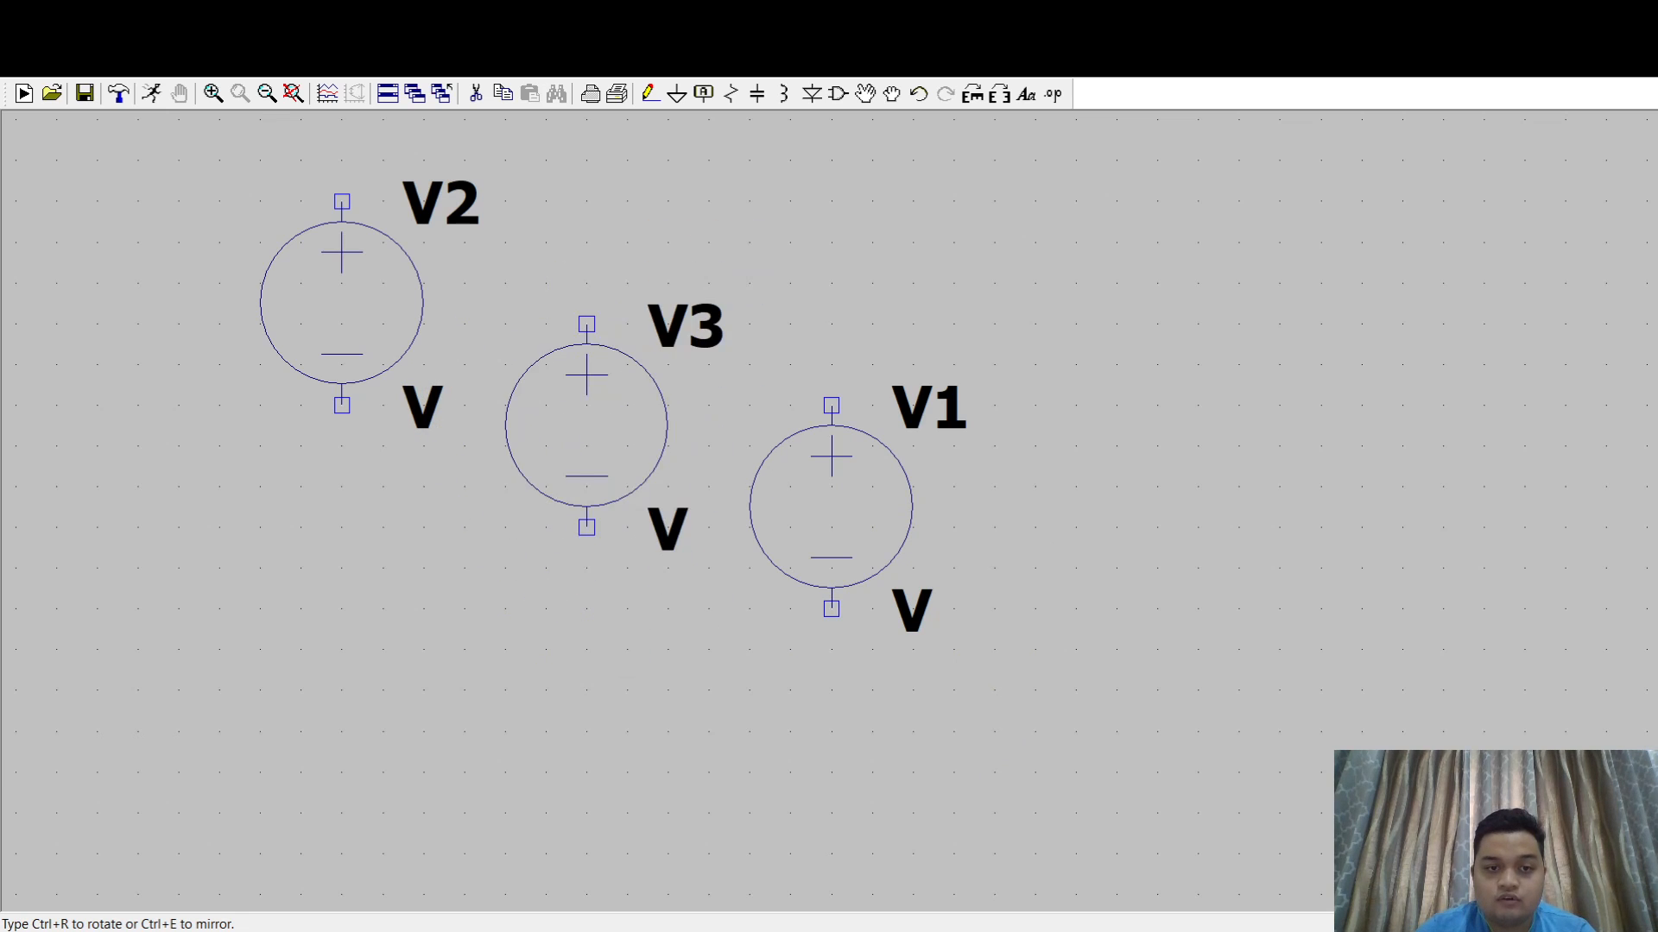
click(1239, 323)
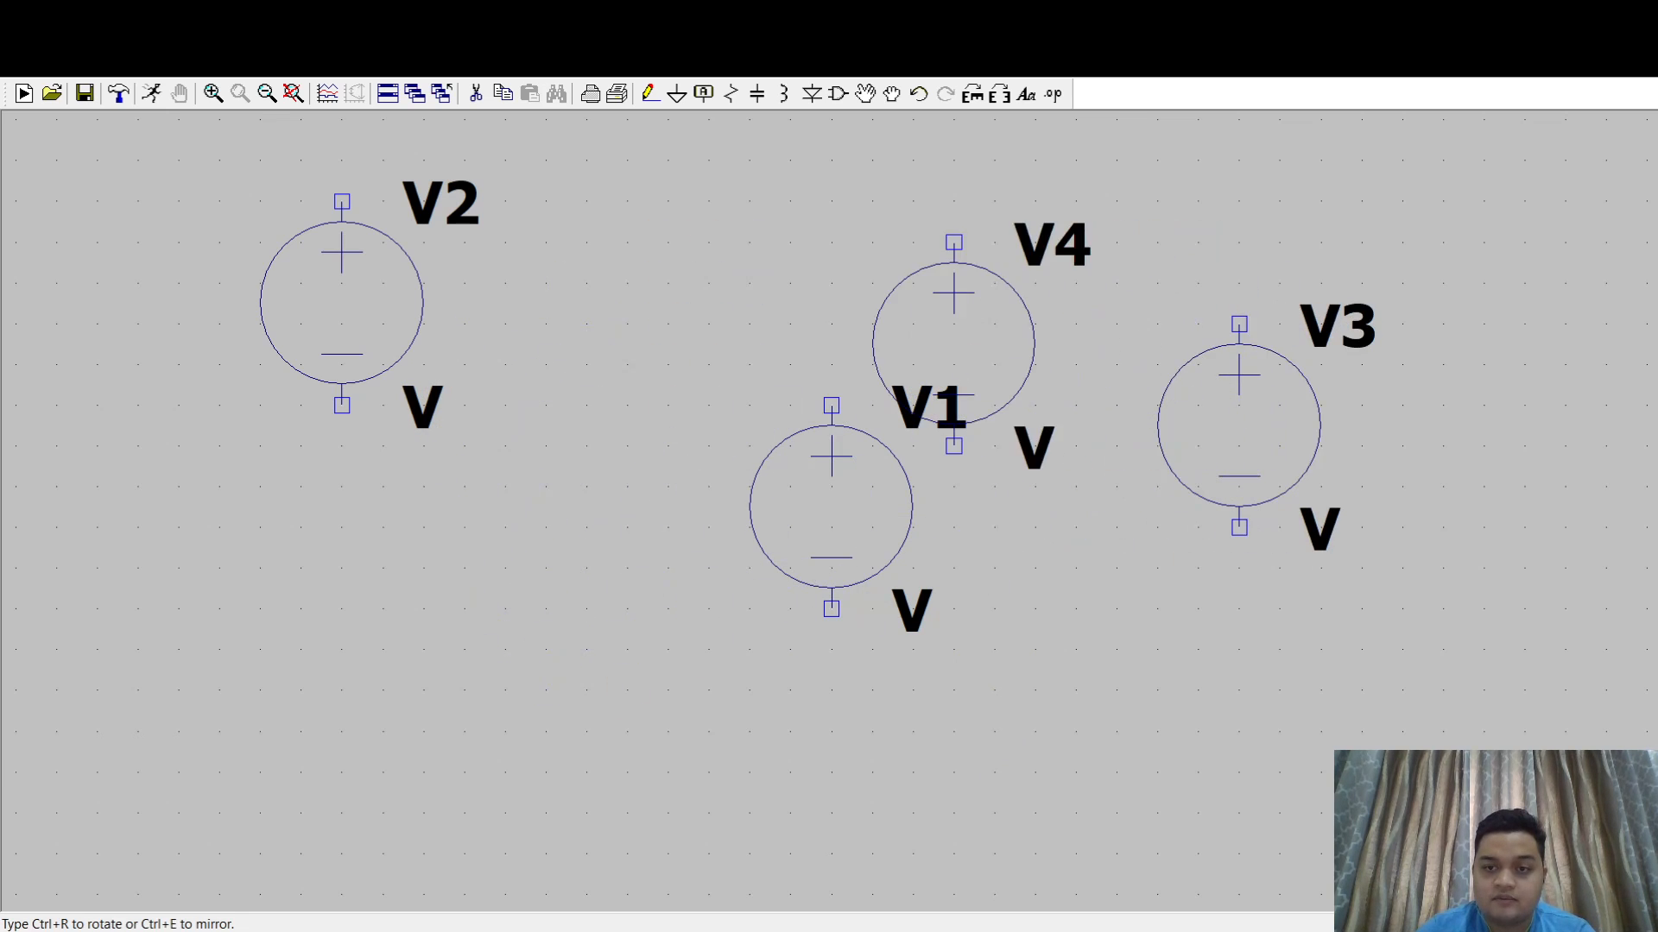
key(Escape)
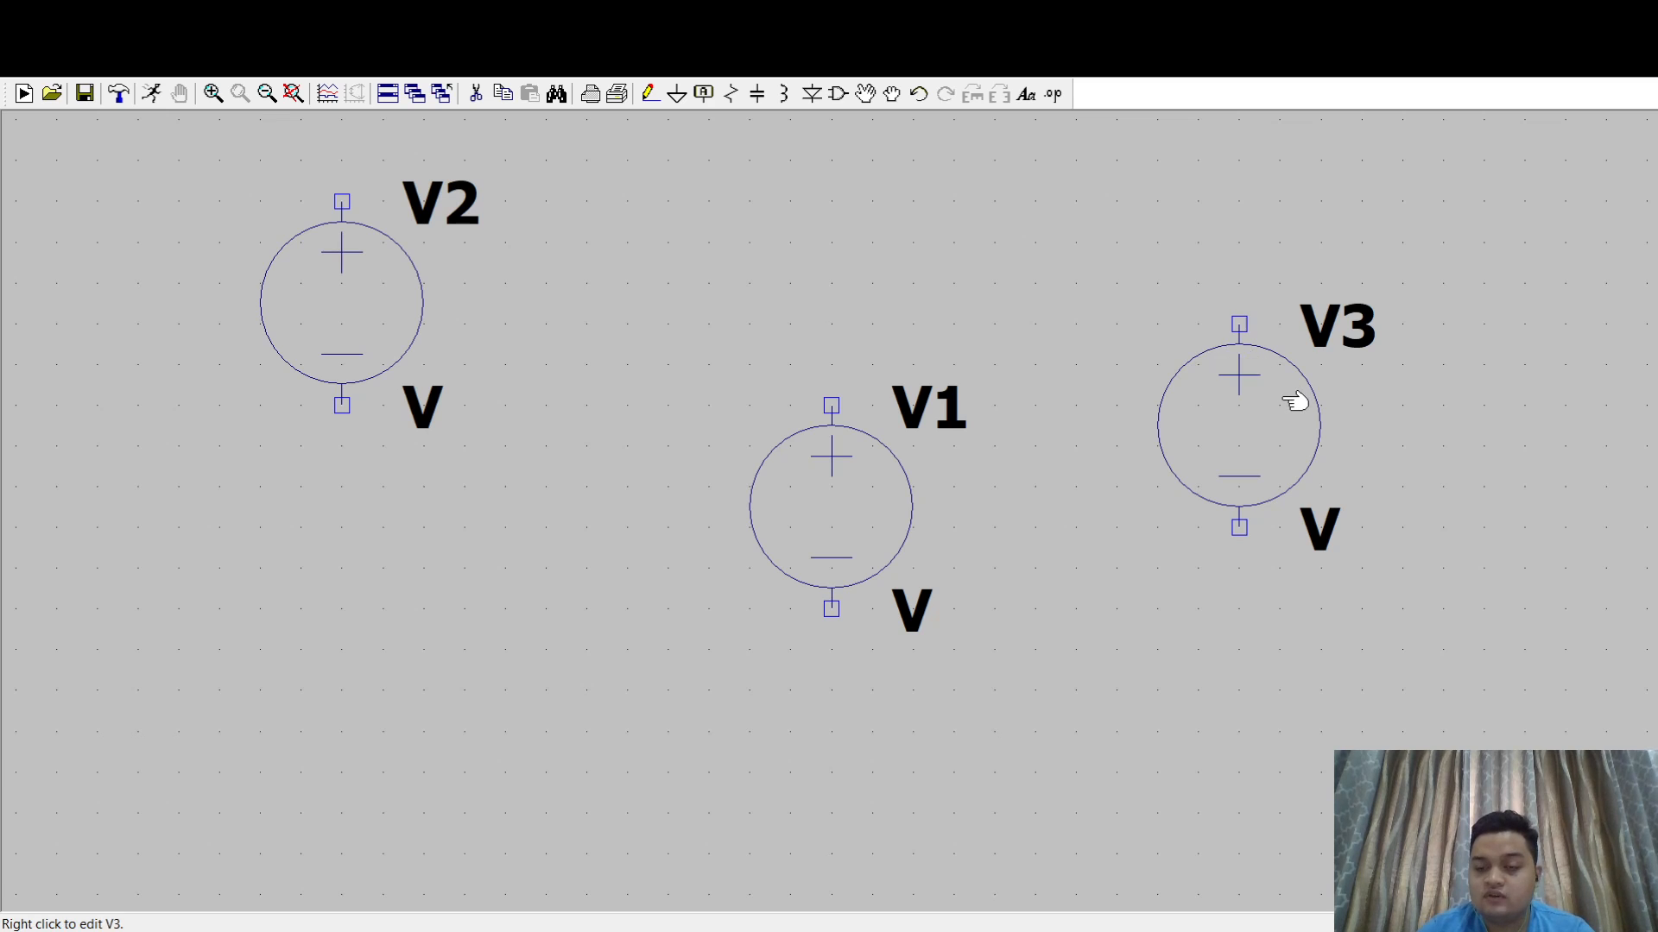
key(Delete)
click(1240, 377)
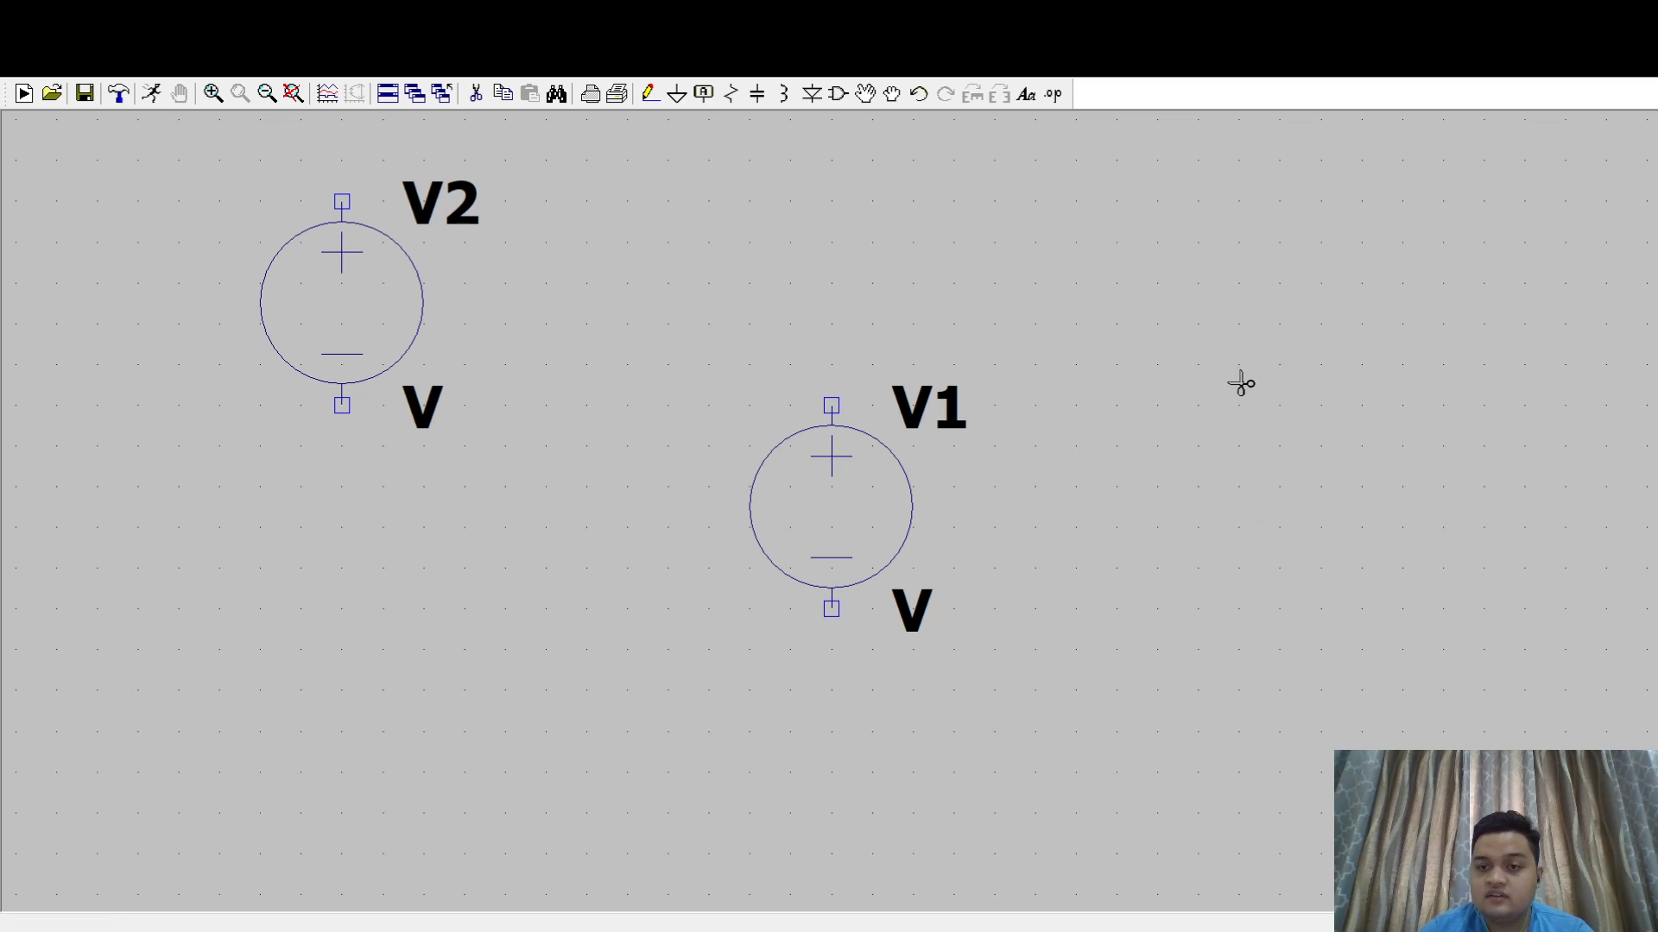
key(Escape)
- Place two horizontally rotated capacitors, one above and right of V1 and the other far to the upper right
drag(1232, 382, 1047, 484)
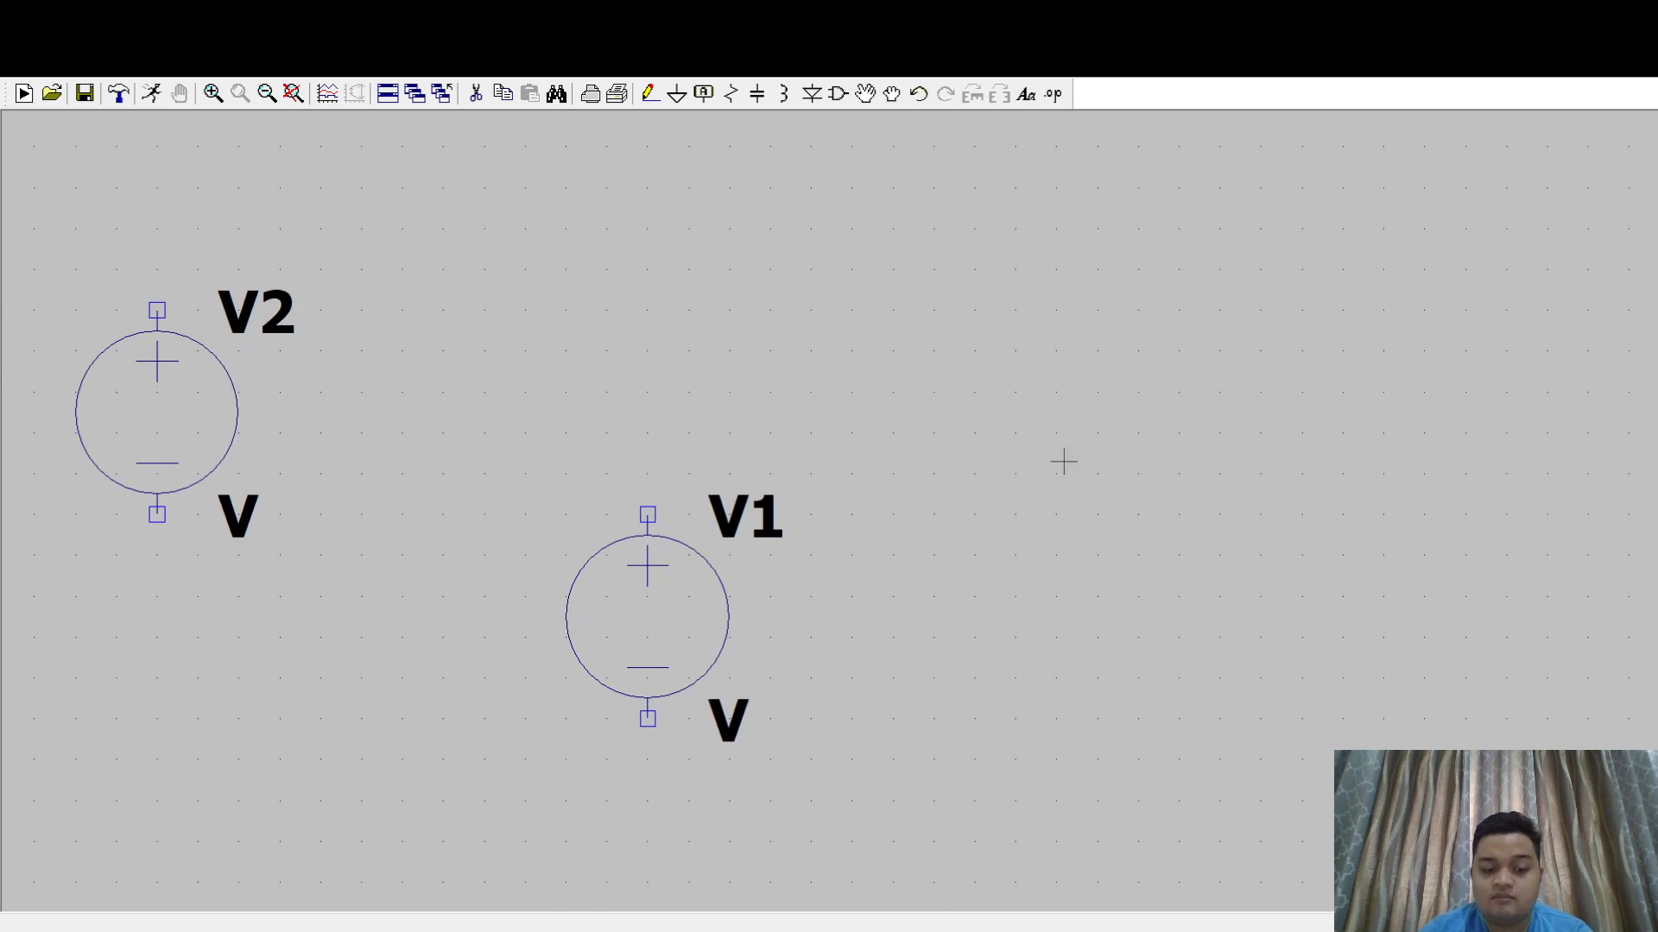
key(c)
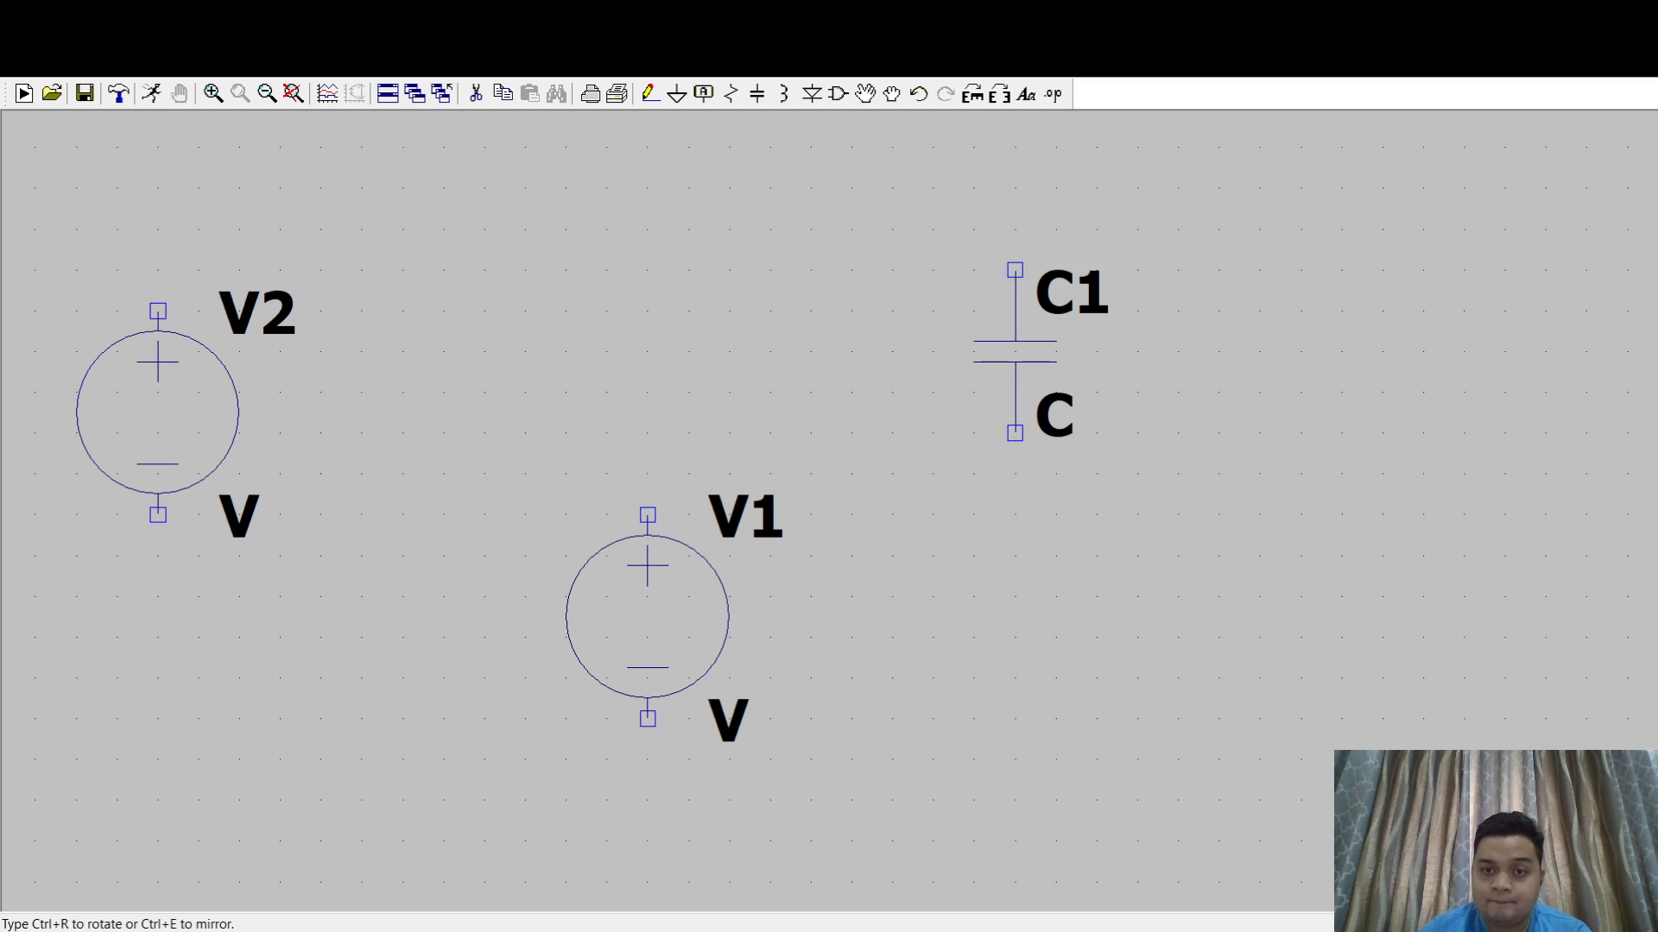
key(ctrl+r)
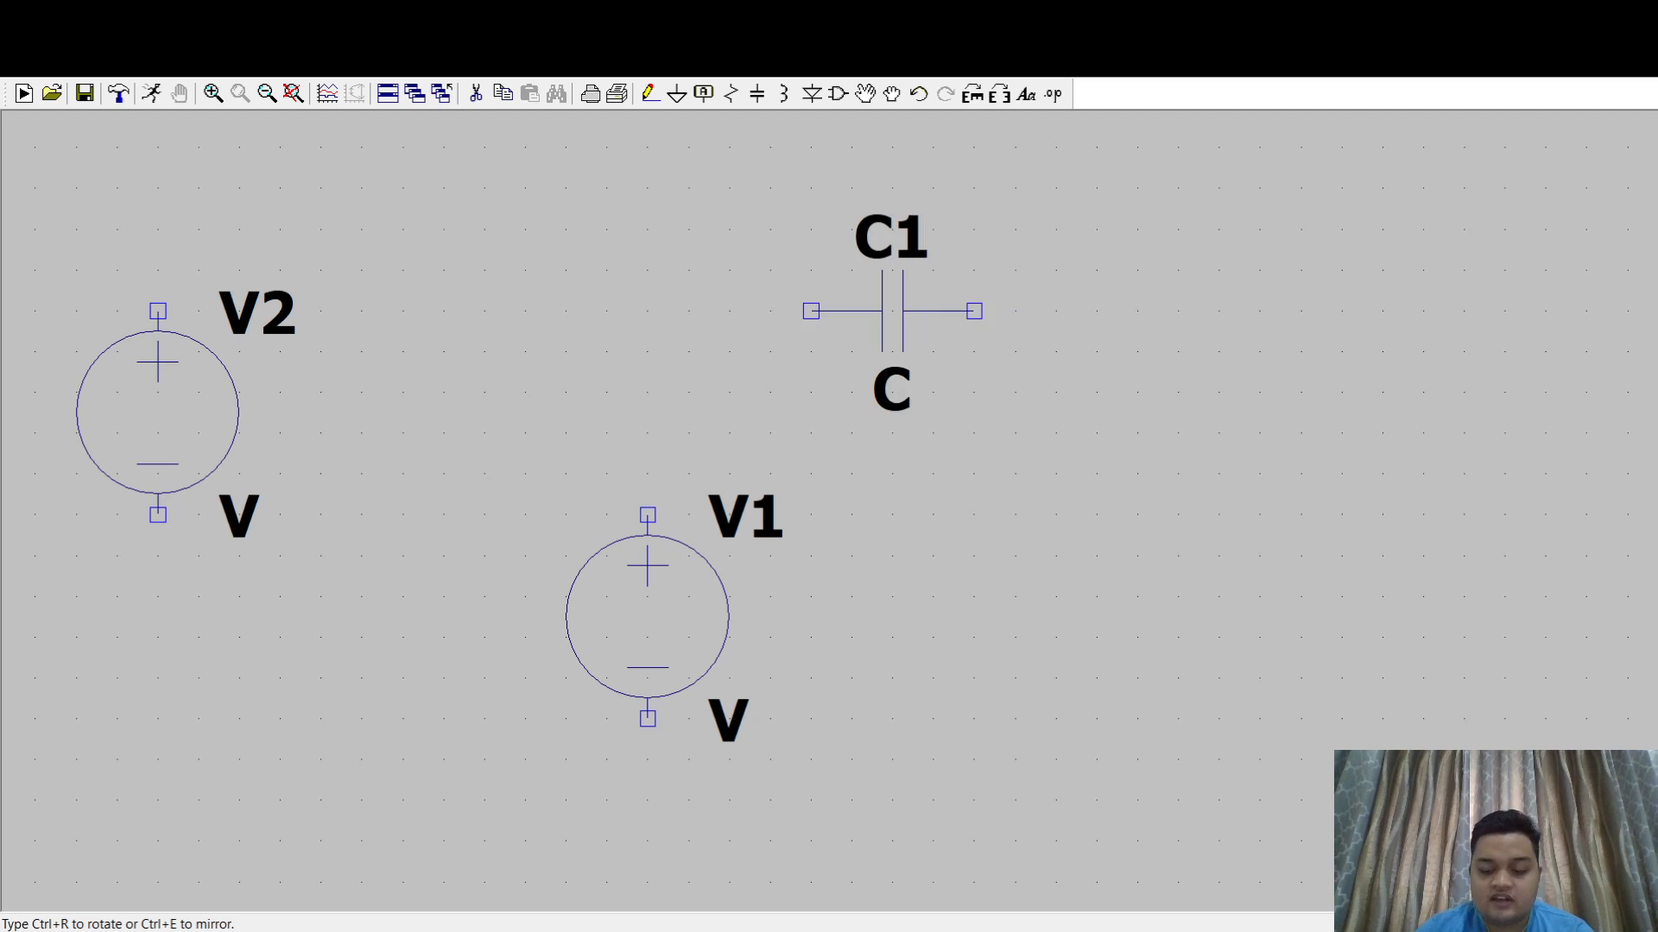
click(892, 311)
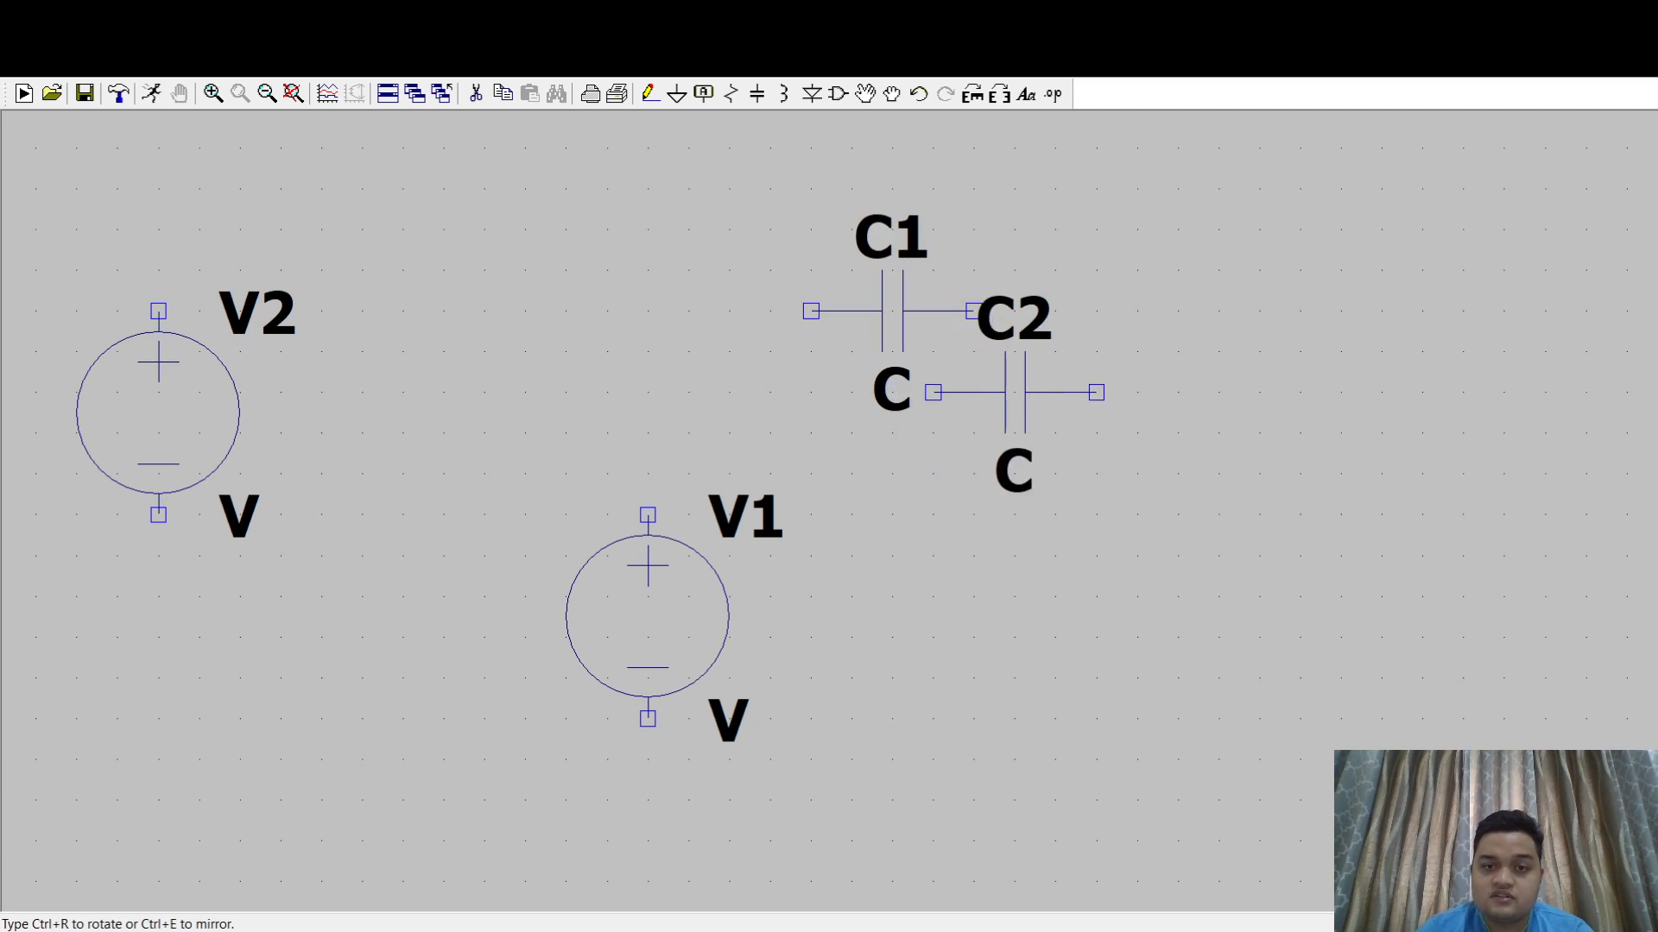
scroll(1040, 393, down, 3)
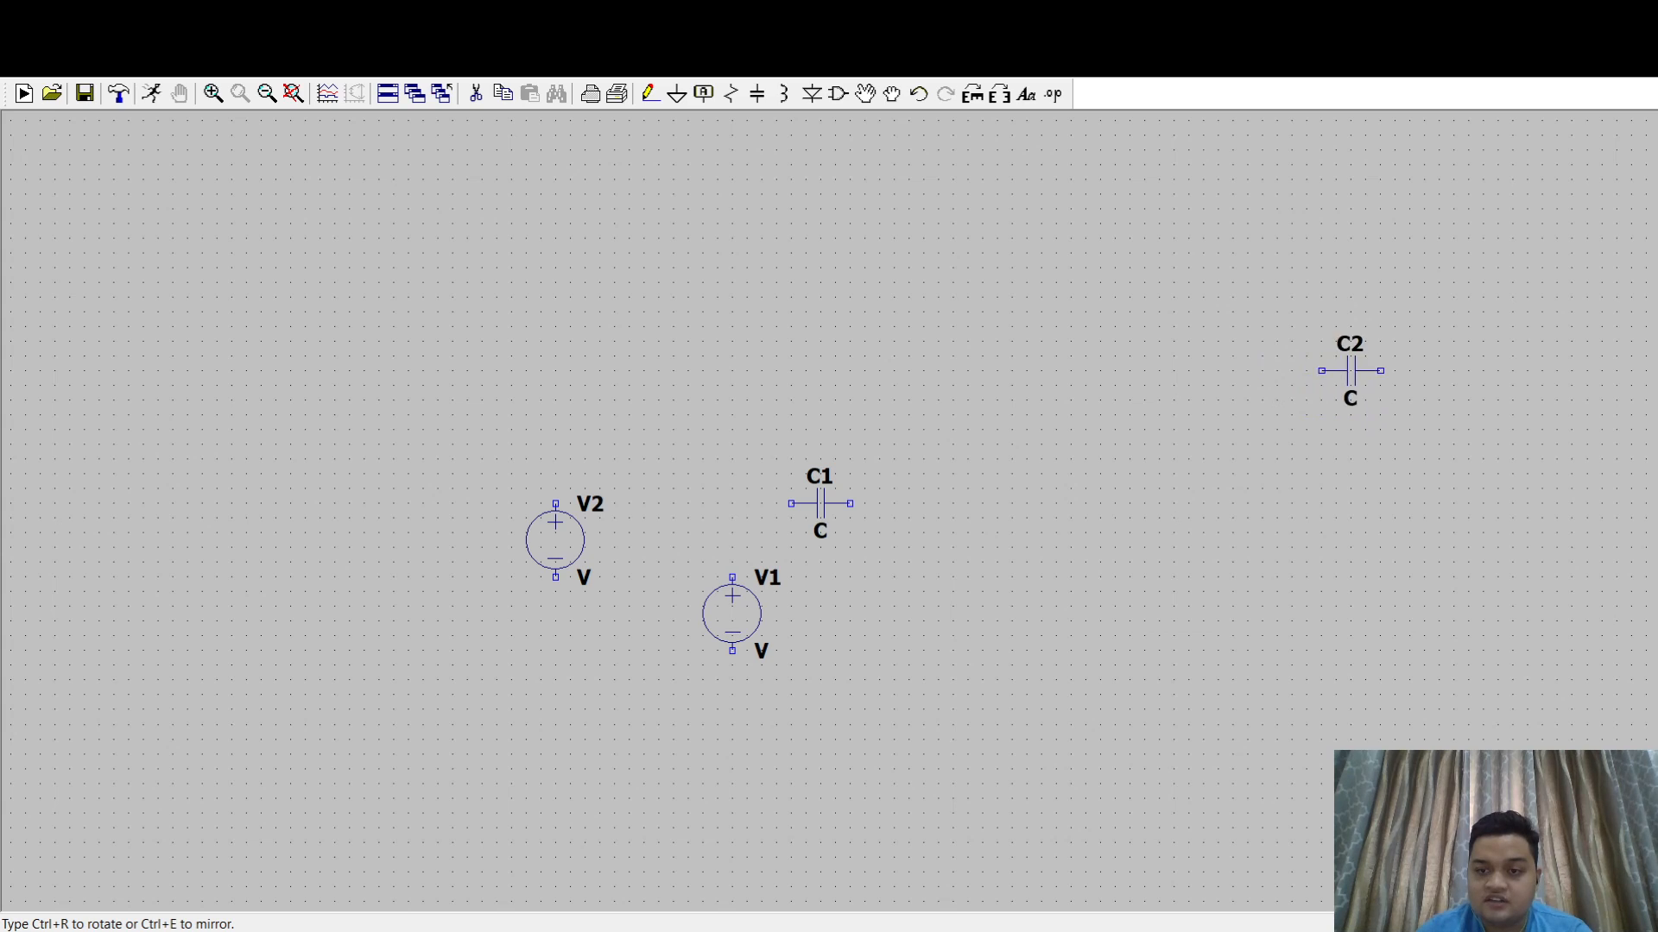
click(1352, 371)
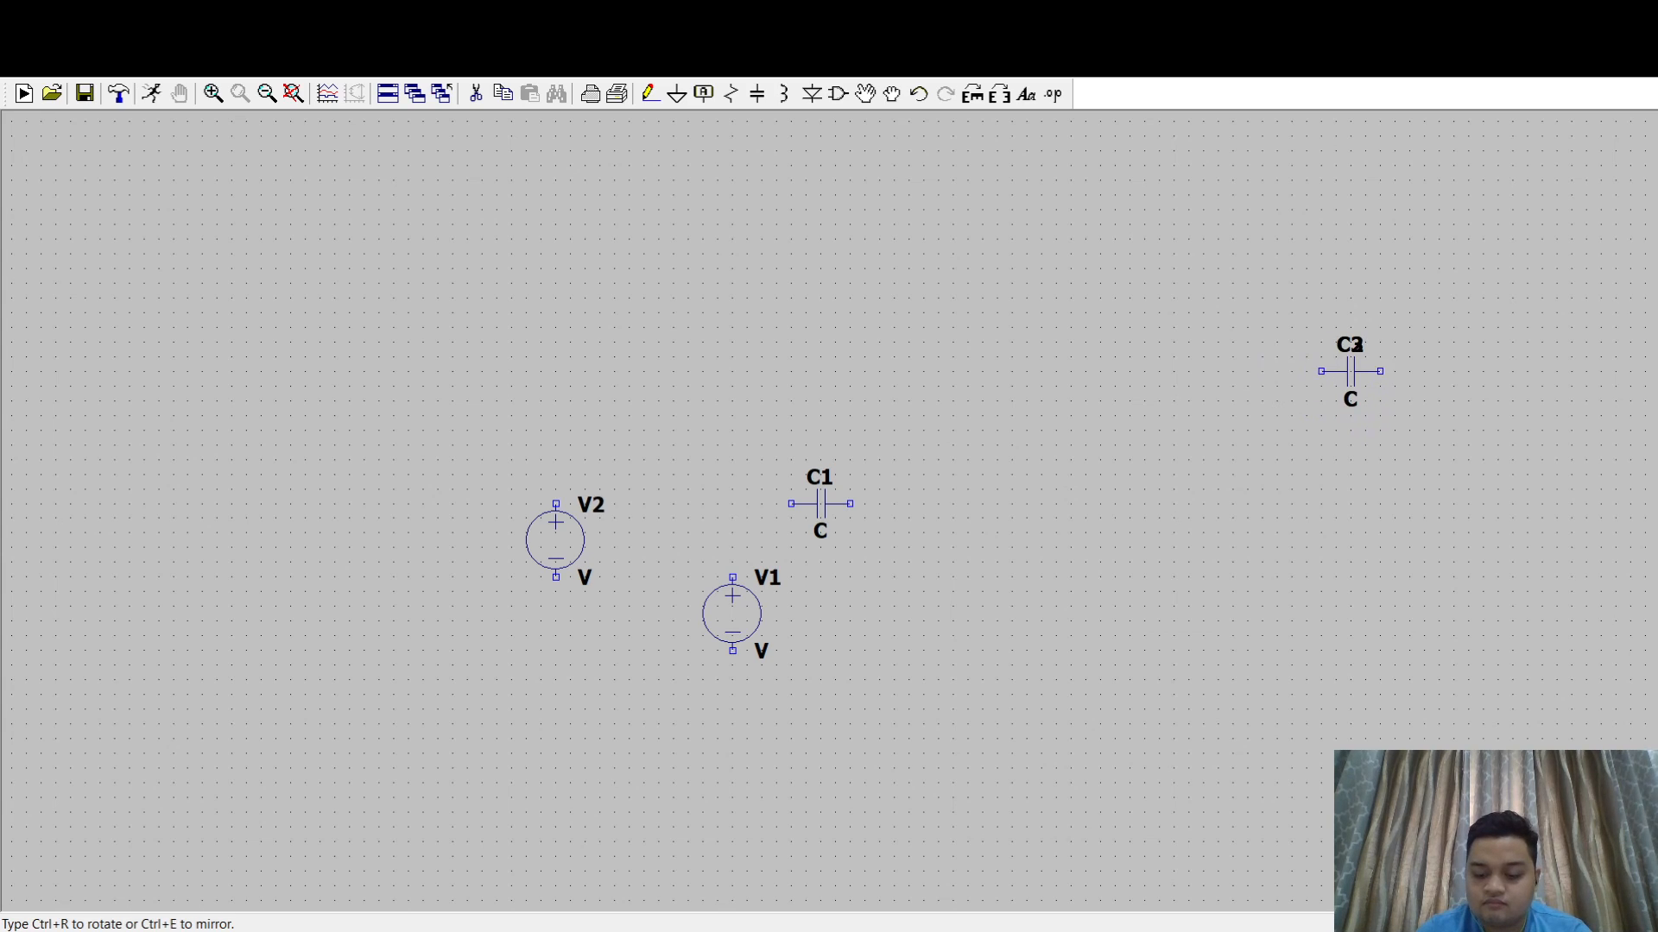
key(Escape)
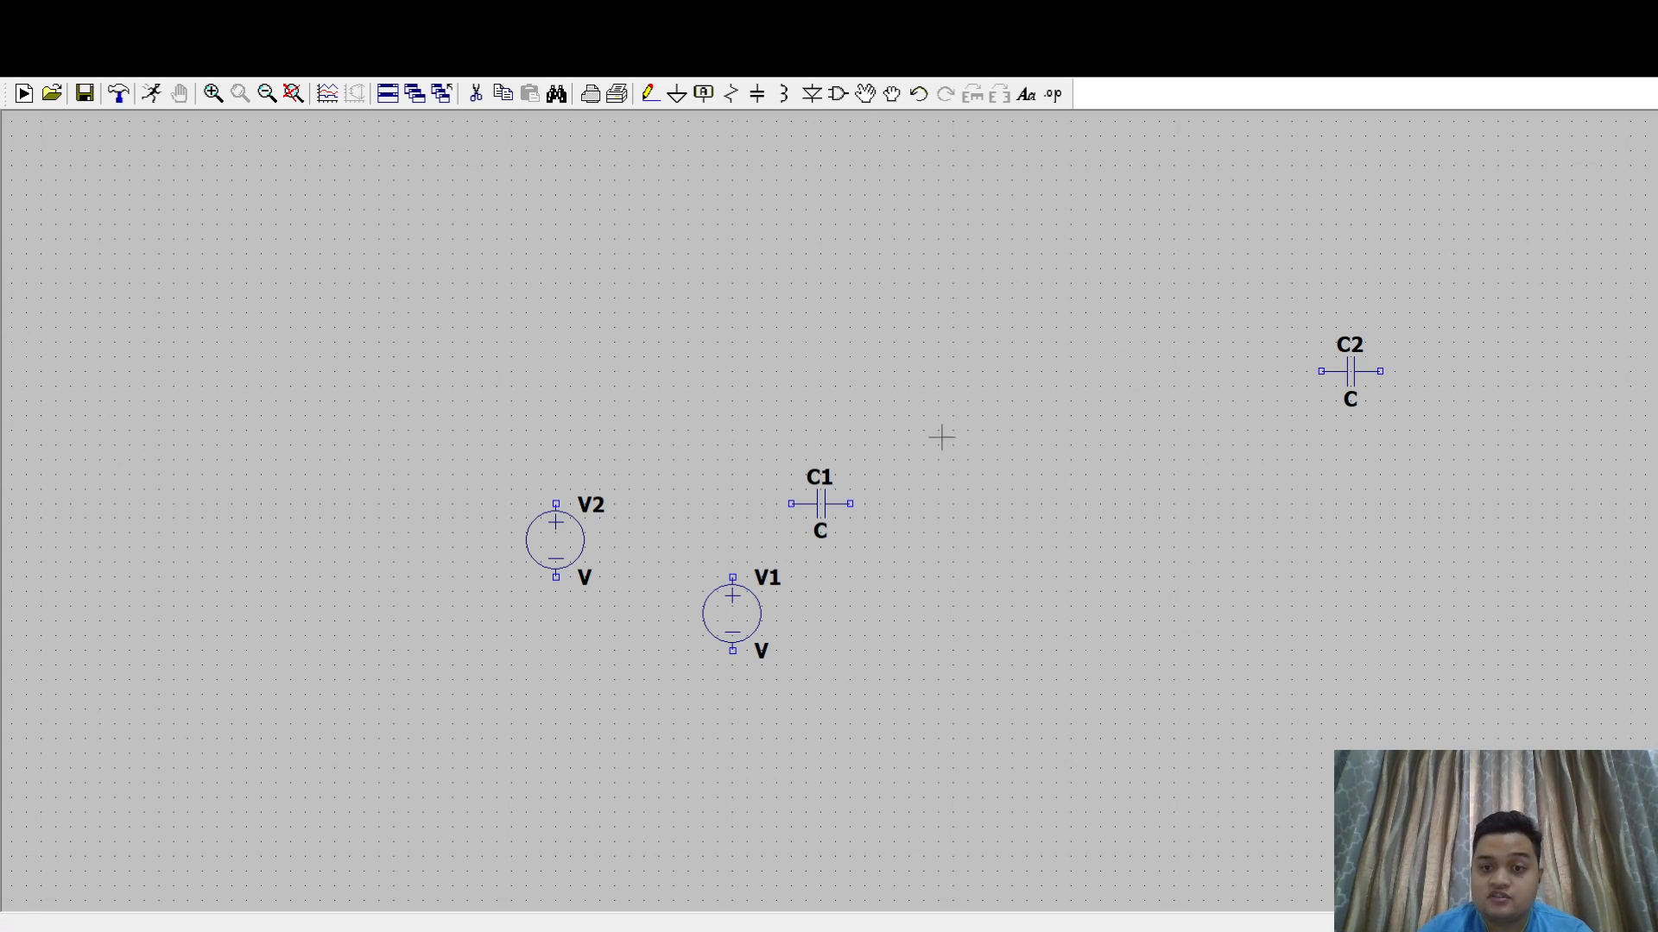
- Place five vertical resistors: two in an upper row, two aligned below them, and one farther right in the lower row
key(r)
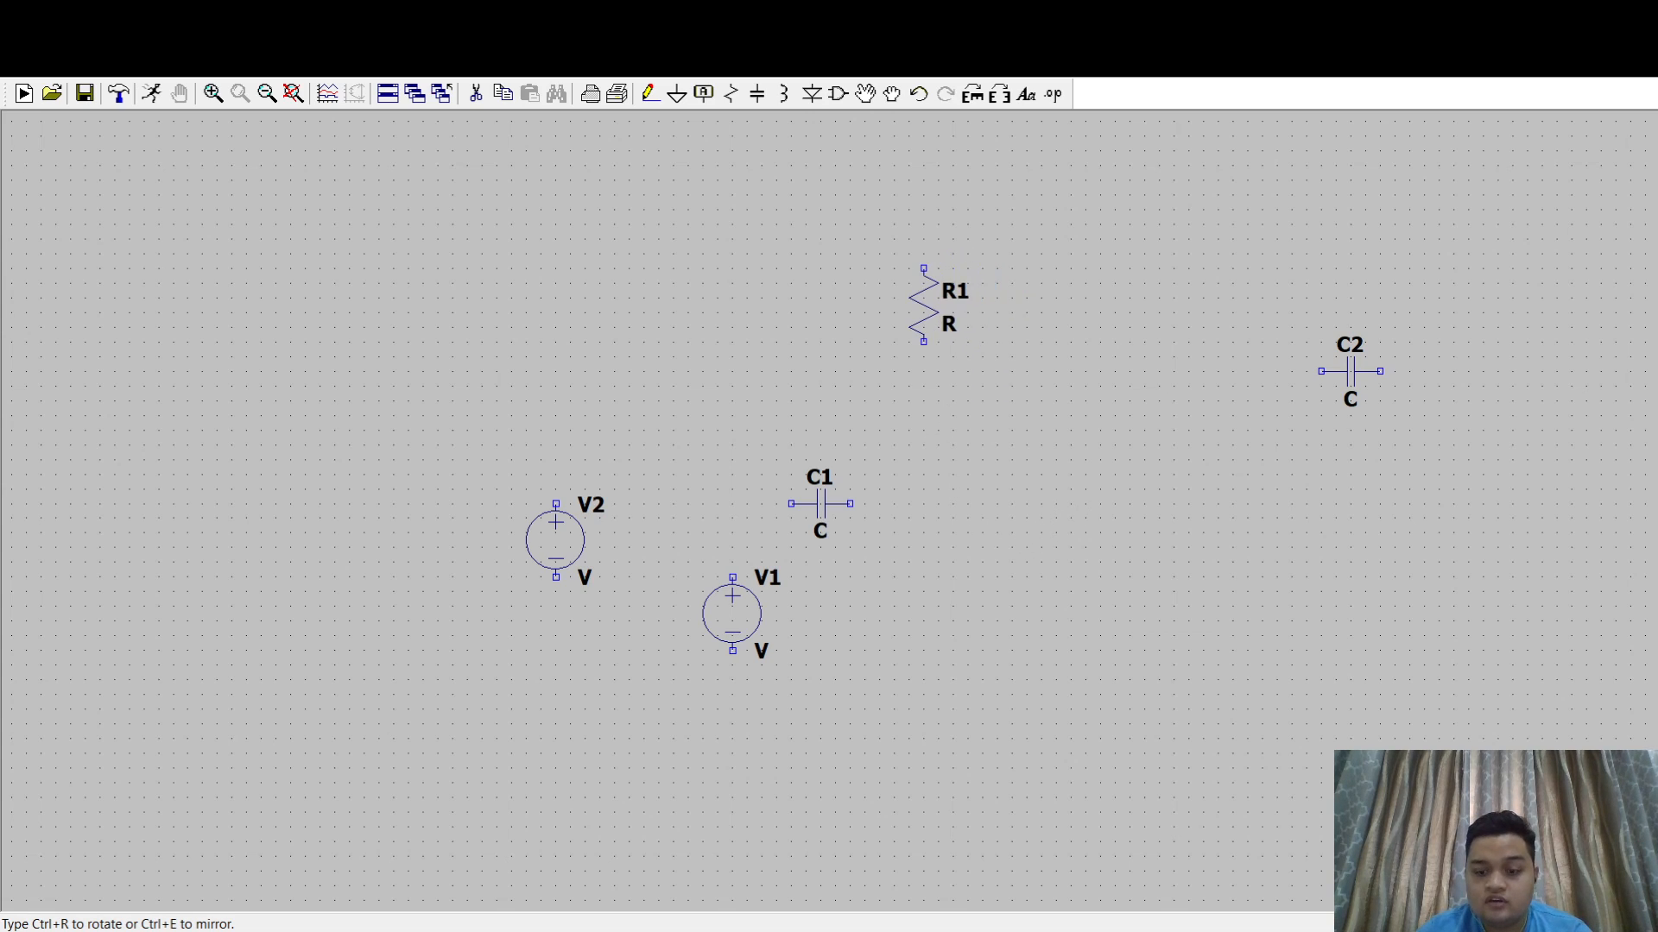
click(909, 275)
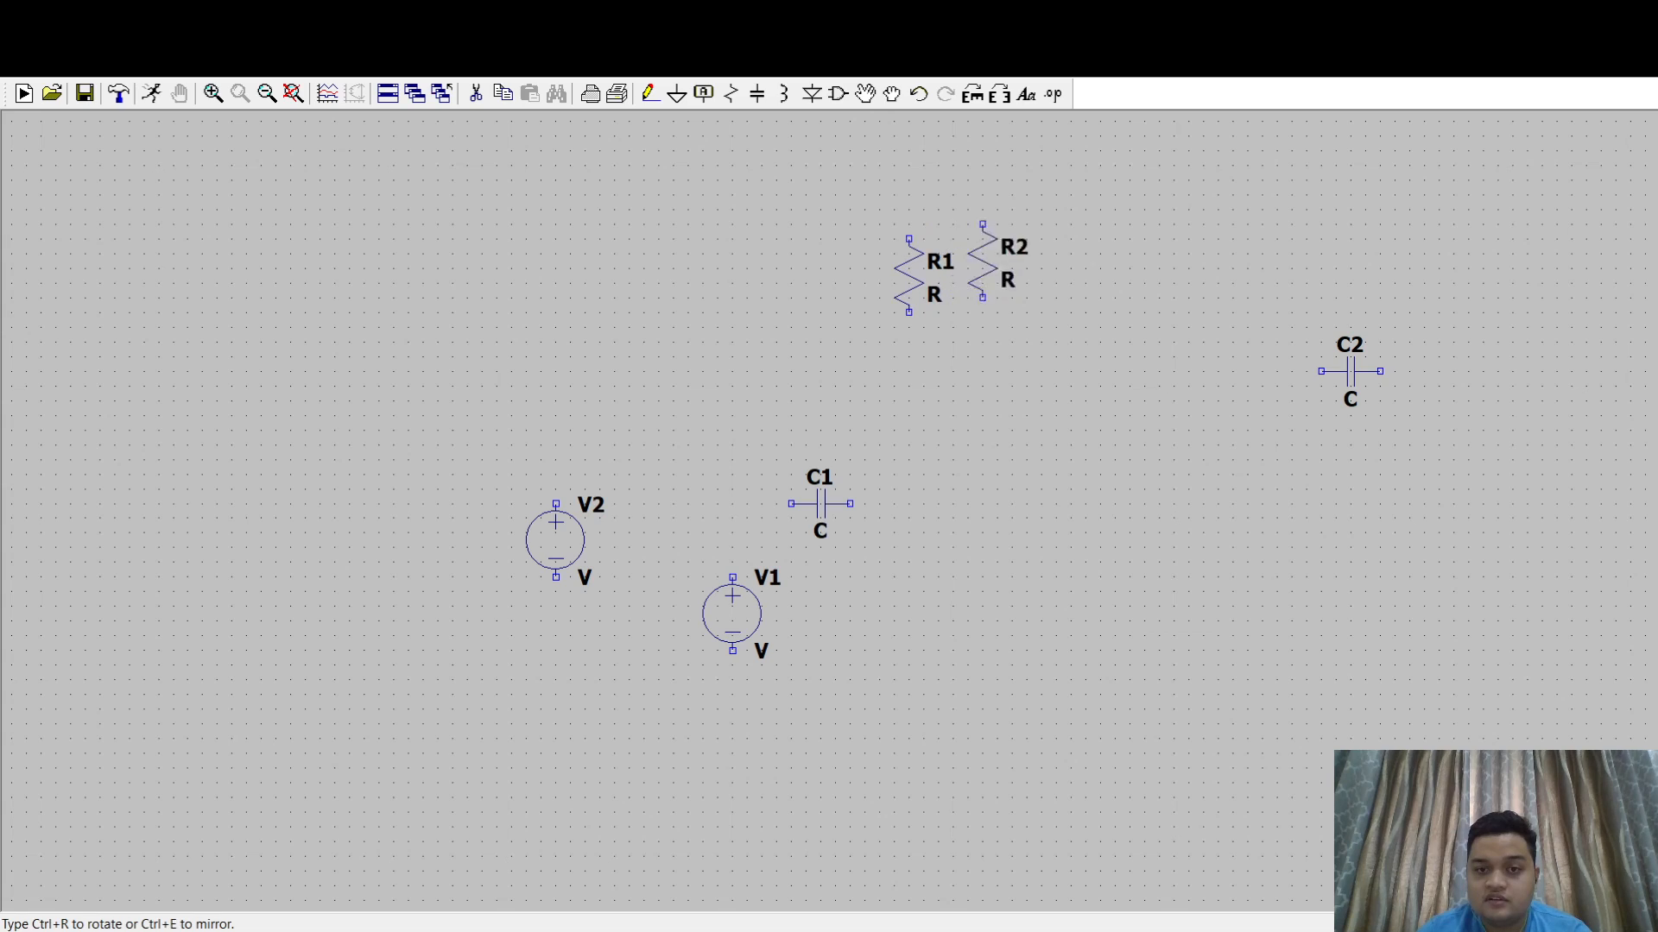
click(1173, 274)
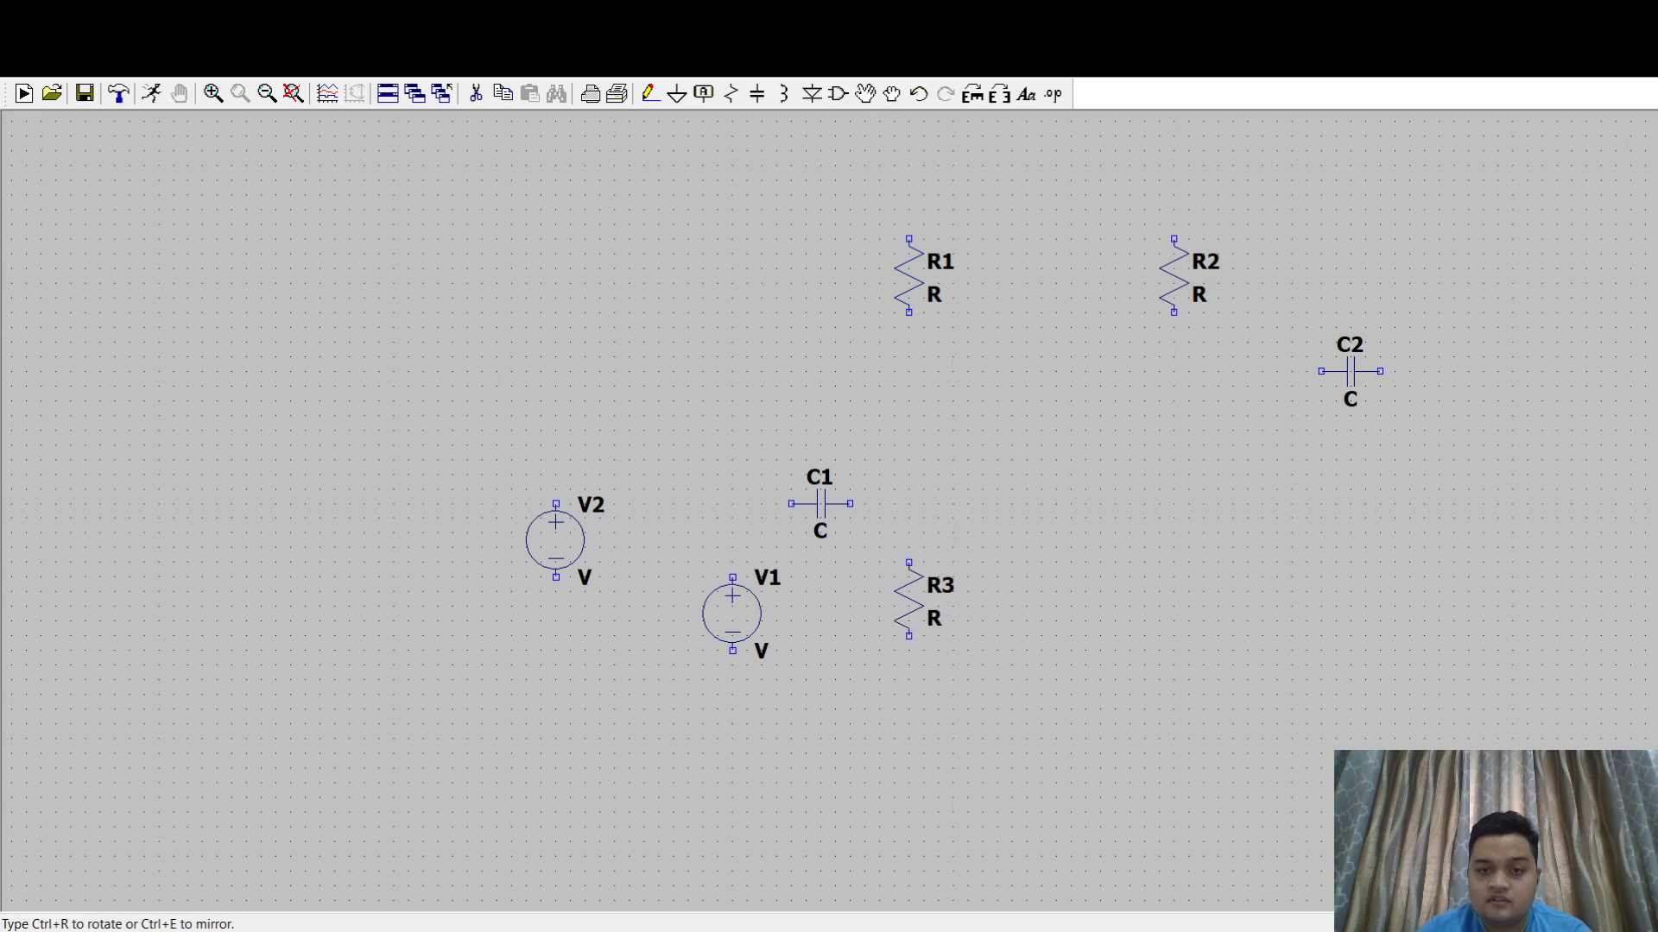
click(909, 600)
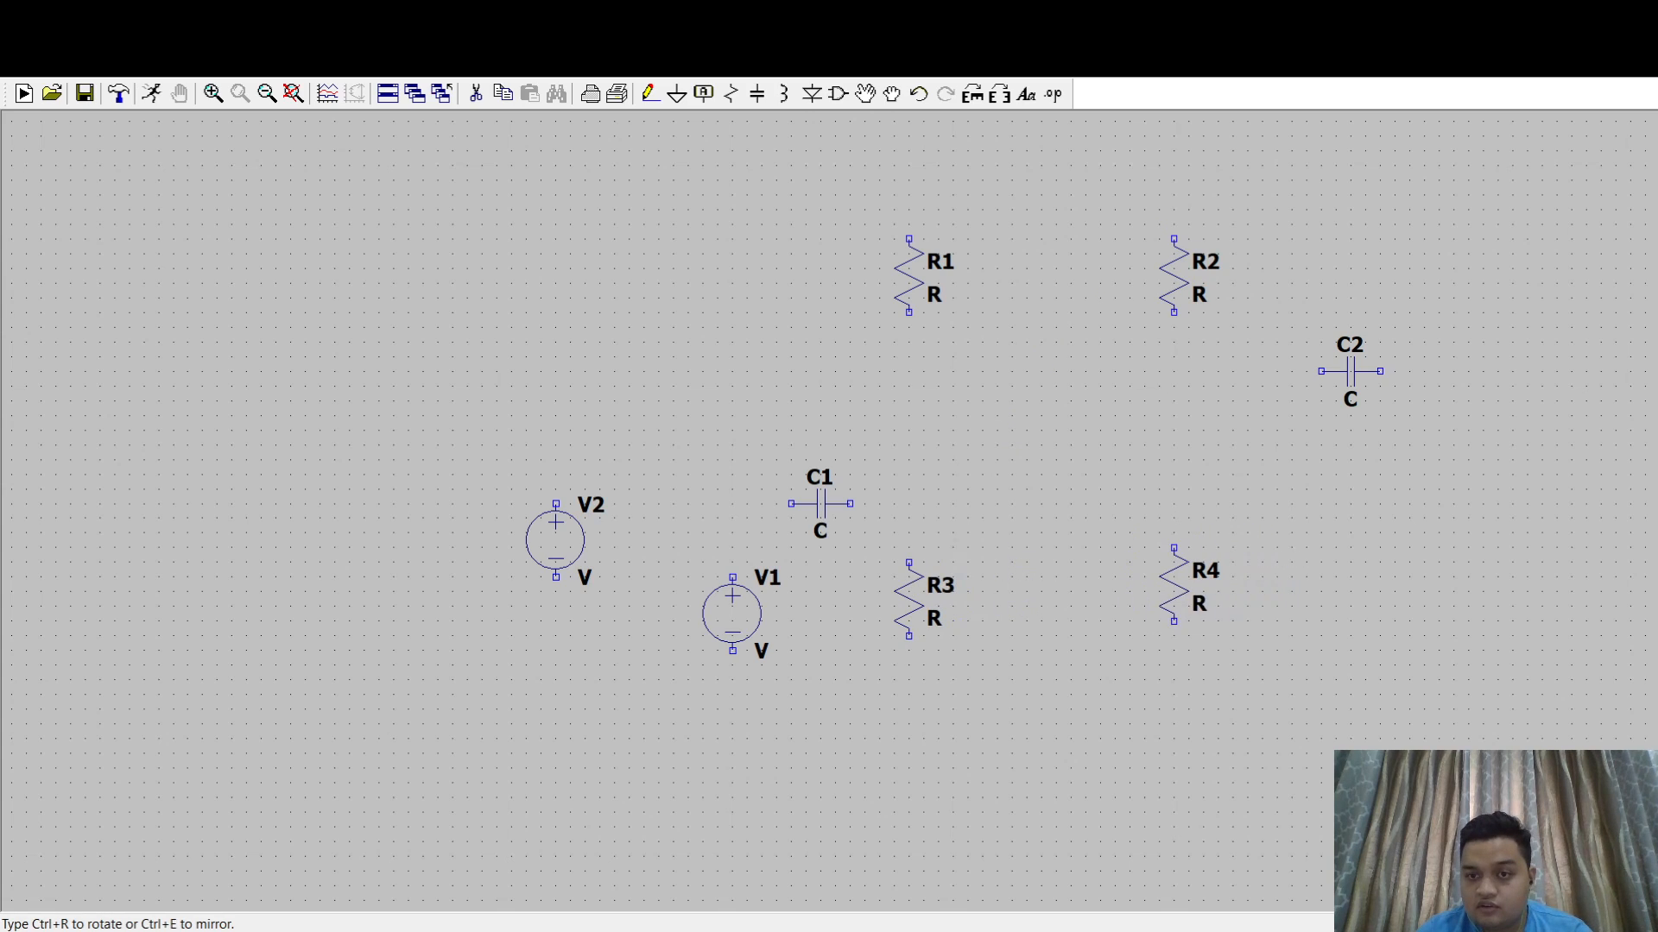
click(1174, 600)
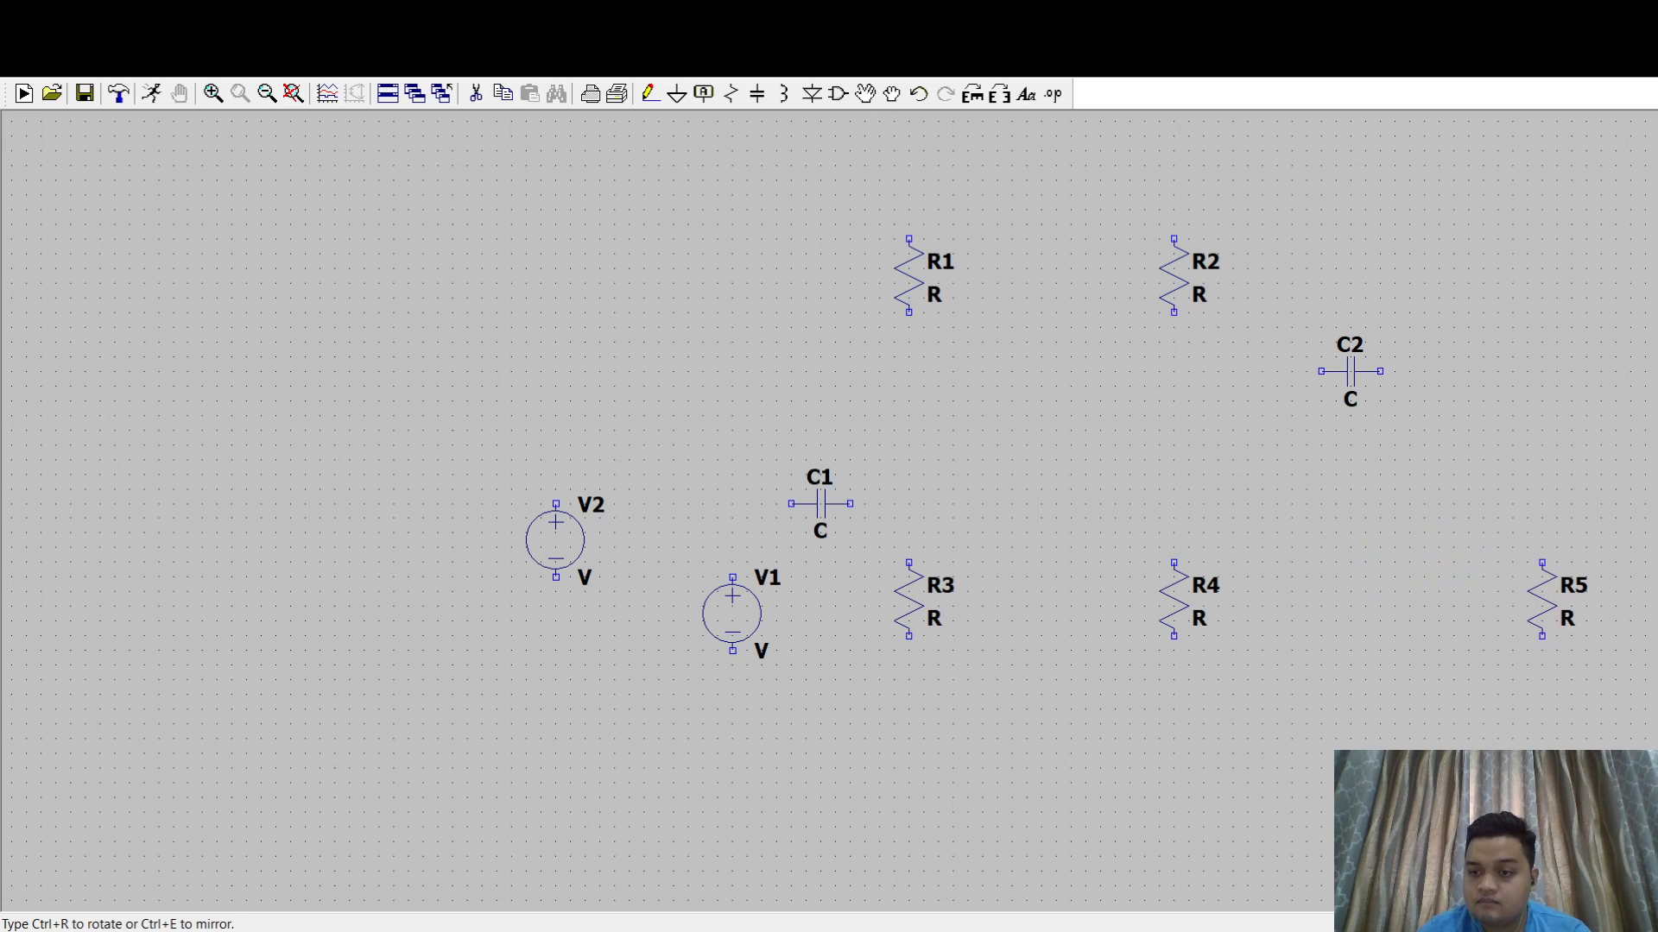
click(1543, 600)
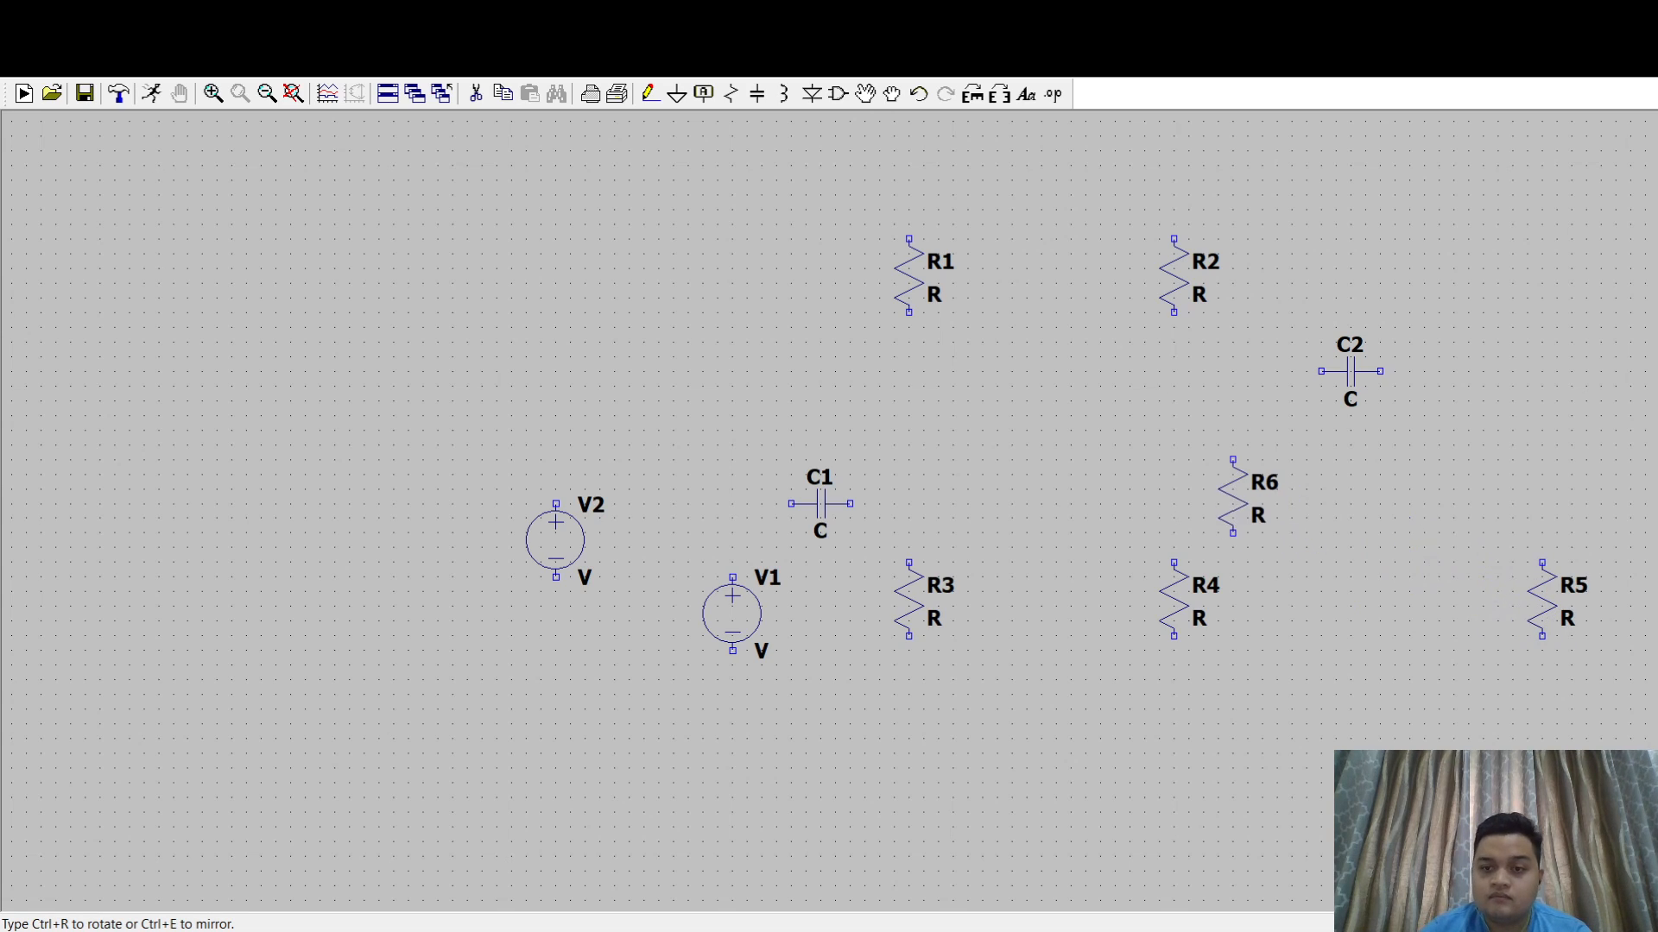
key(Escape)
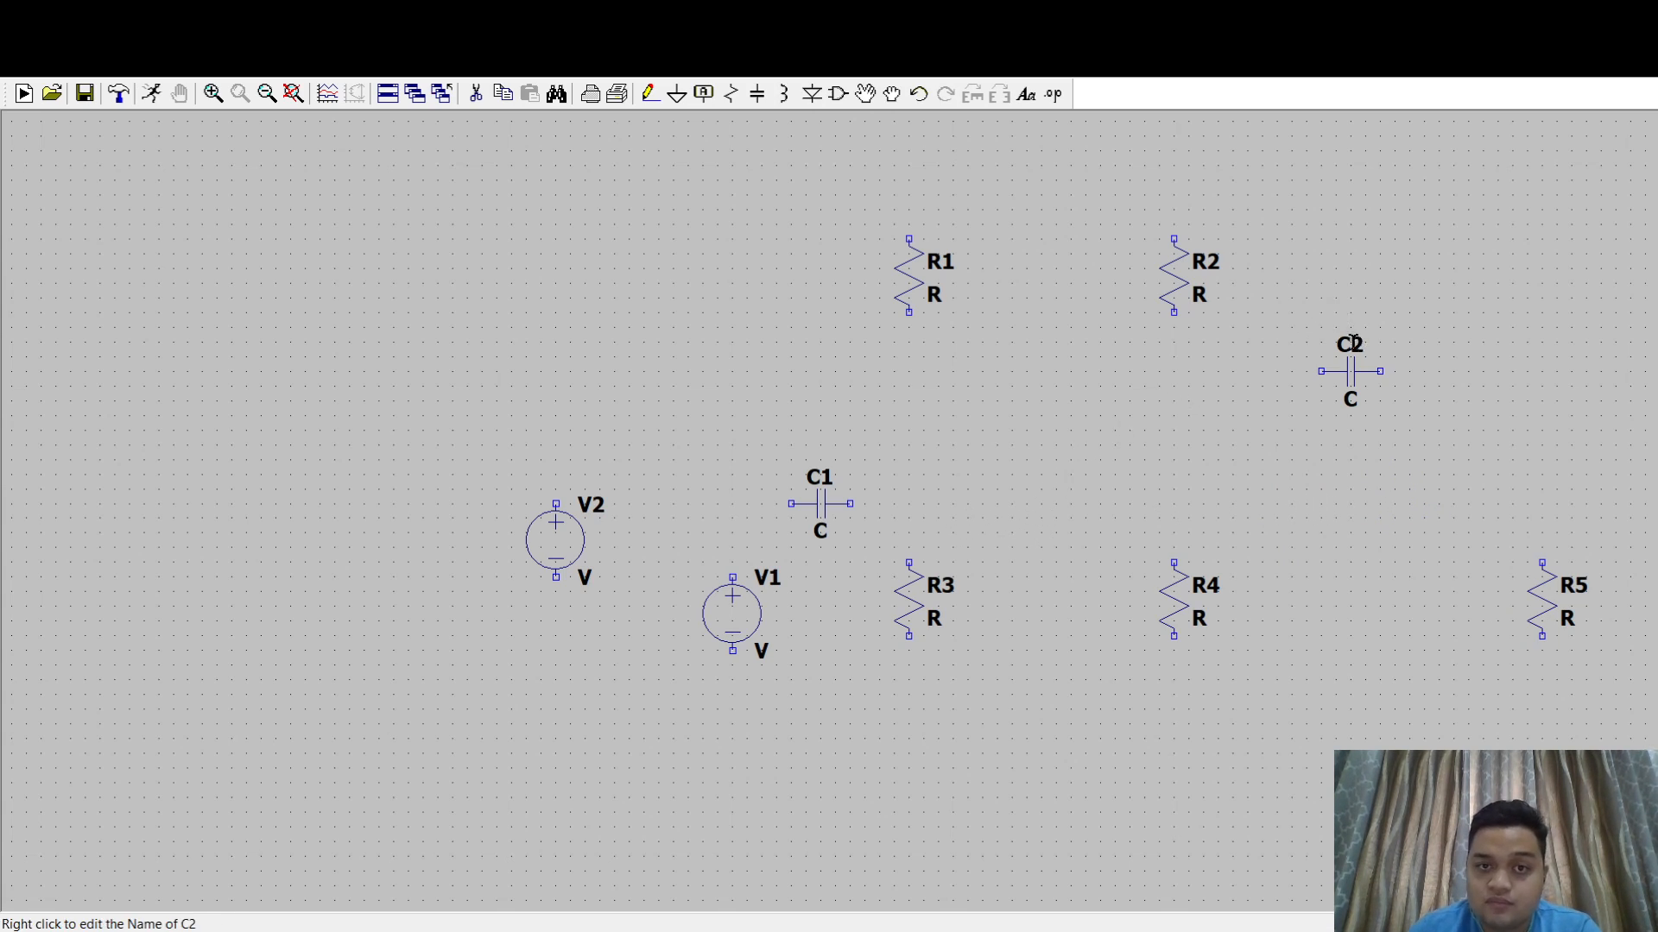
- Add an NMOS transistor between R2 and R4, with its drain and source in line with the two resistors
click(838, 95)
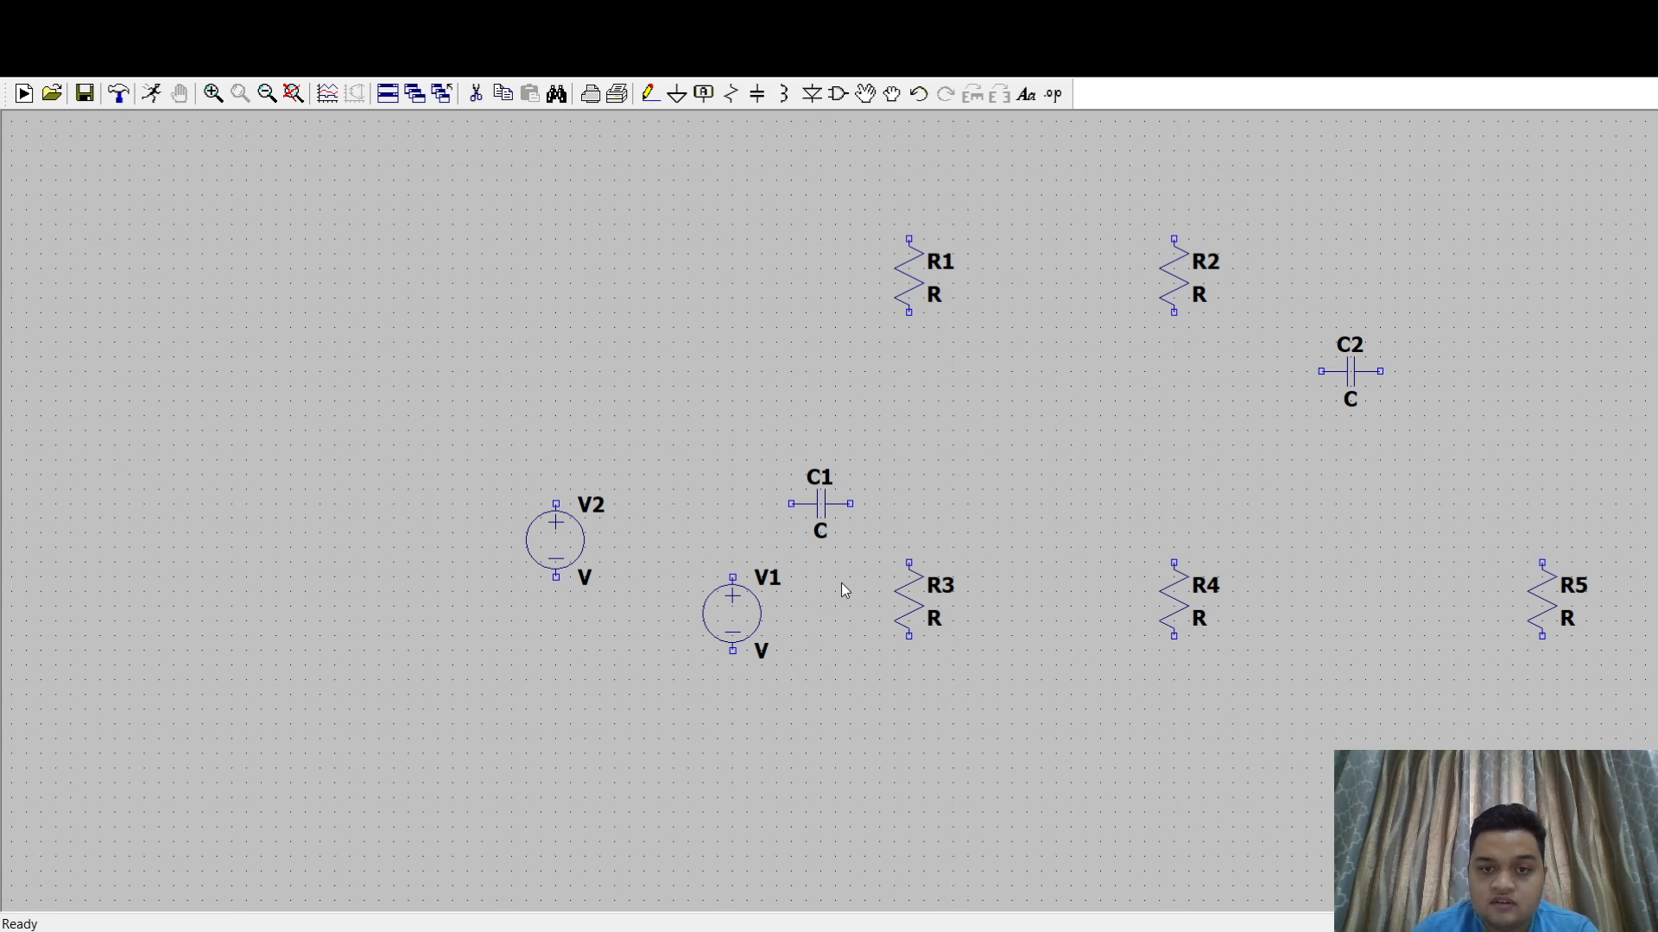
click(935, 697)
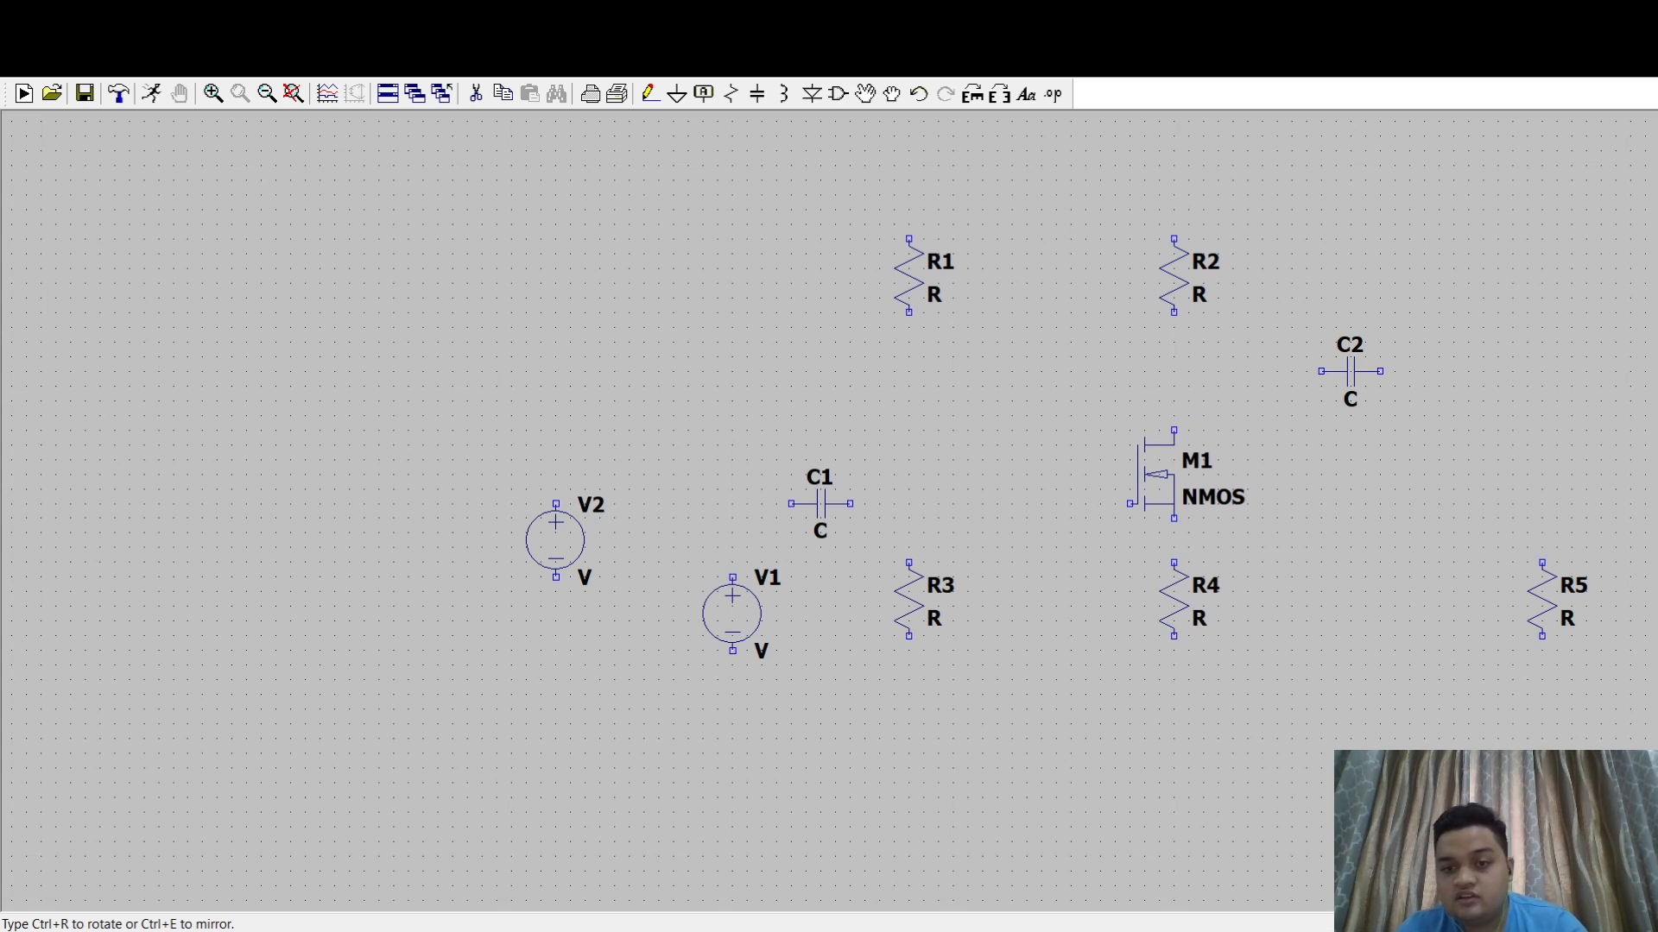
click(1181, 489)
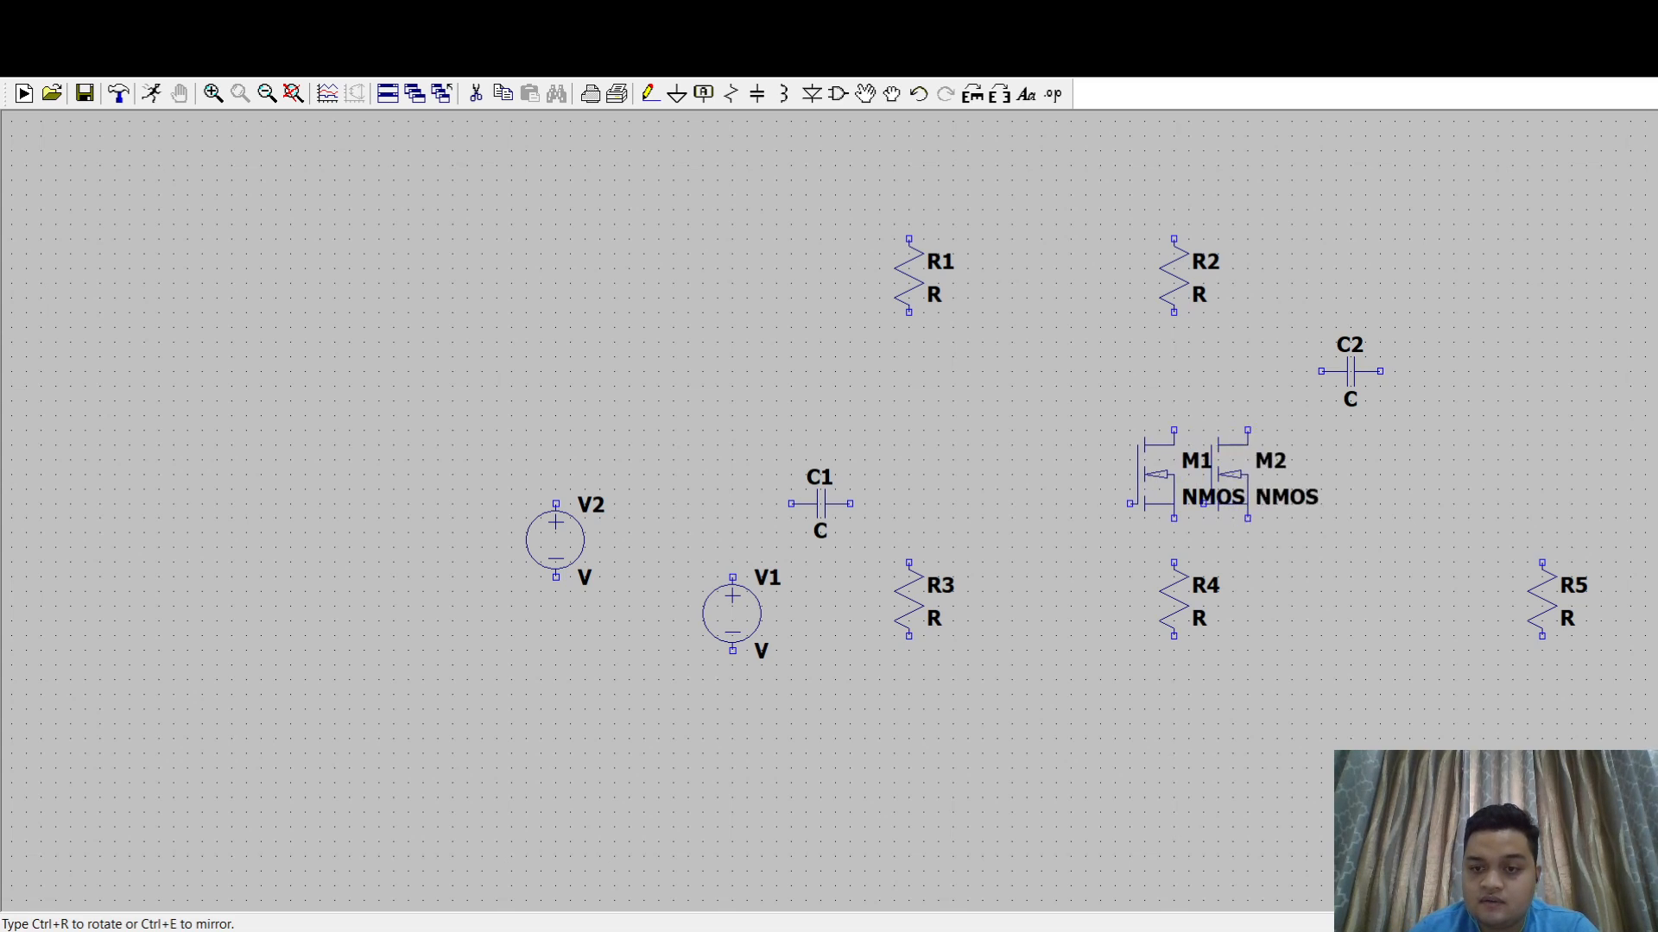
key(Escape)
- Wire V2's positive terminal up and across to a point between R1 and R2, then down and back to above R1
drag(1283, 534, 1202, 596)
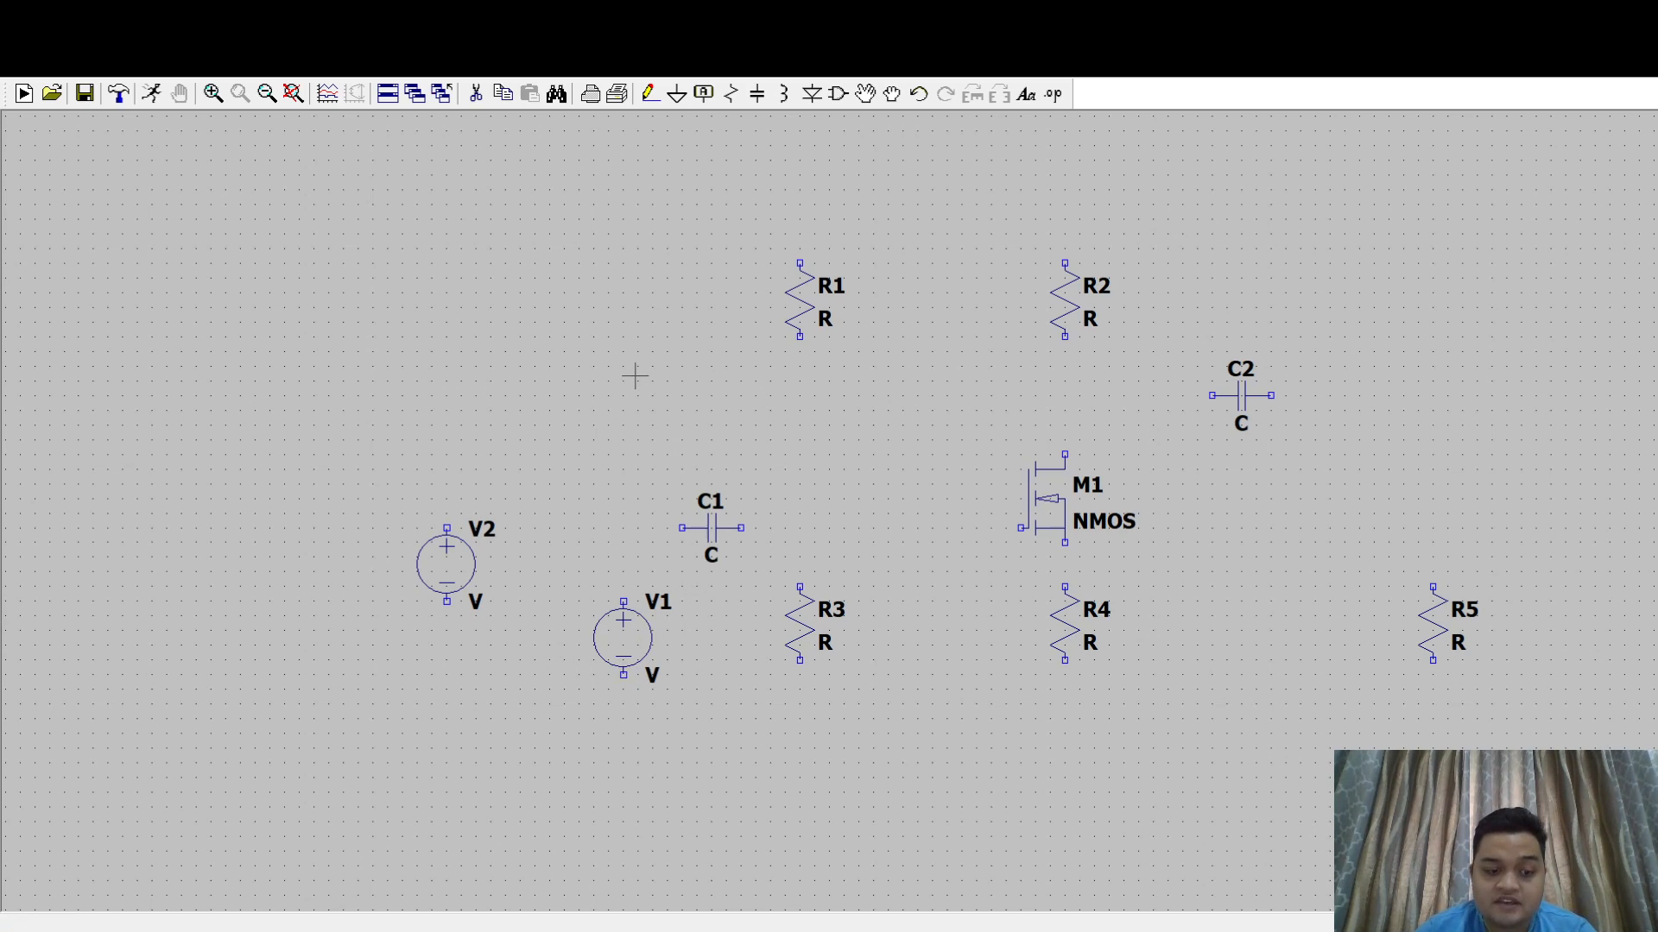
key(F3)
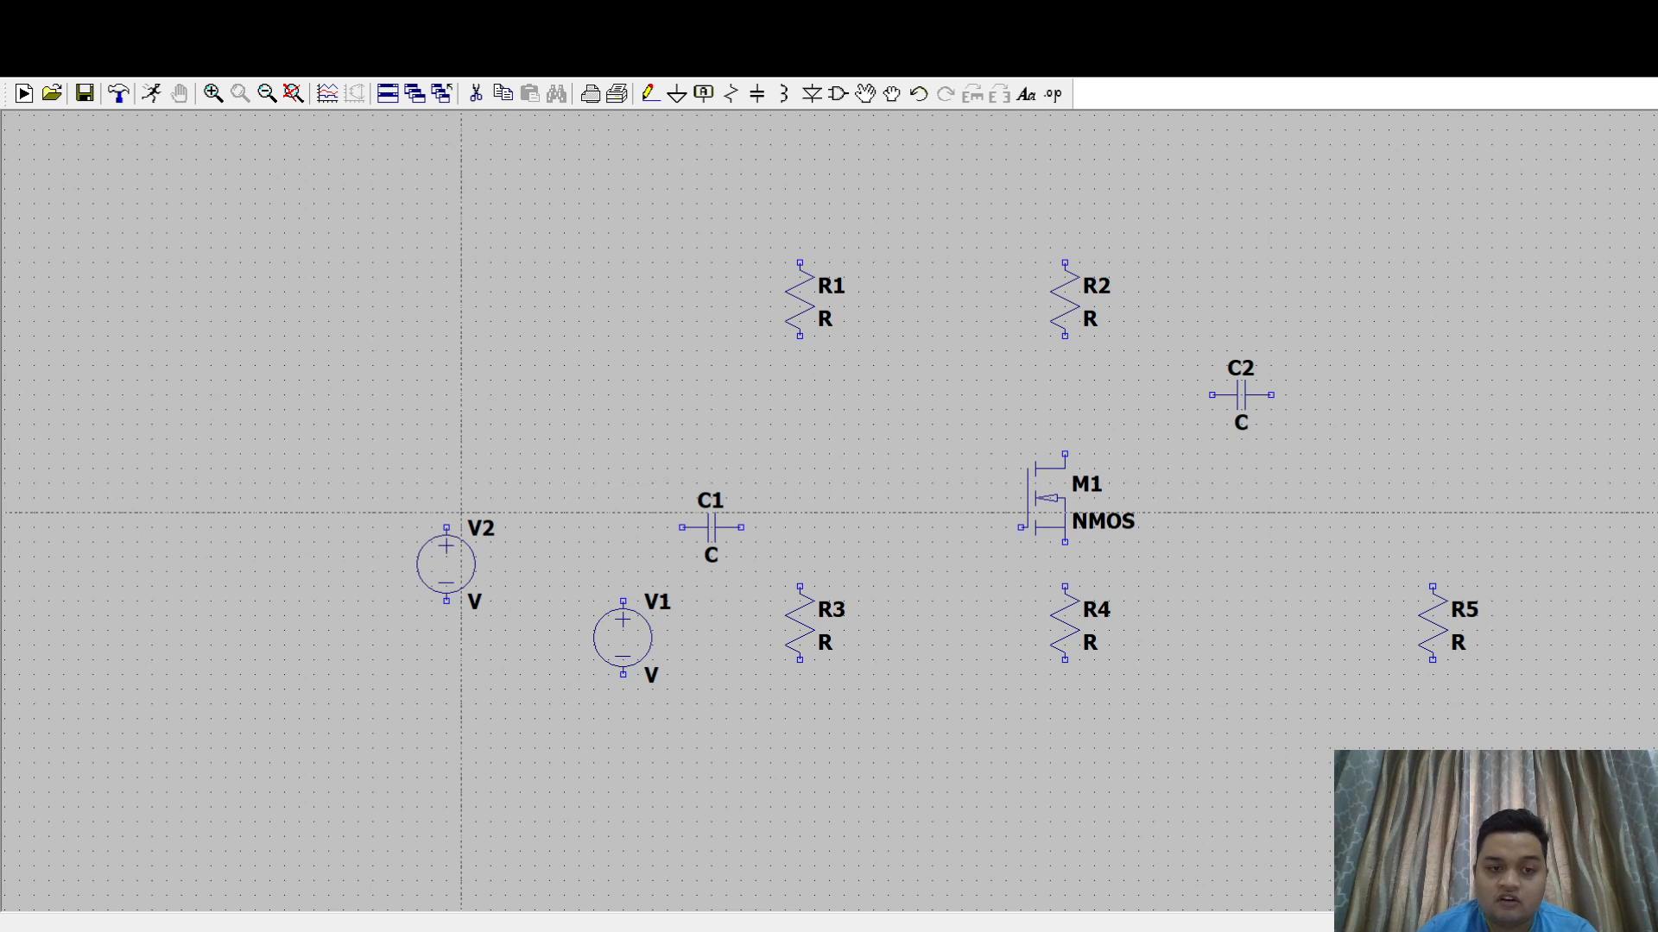
click(446, 527)
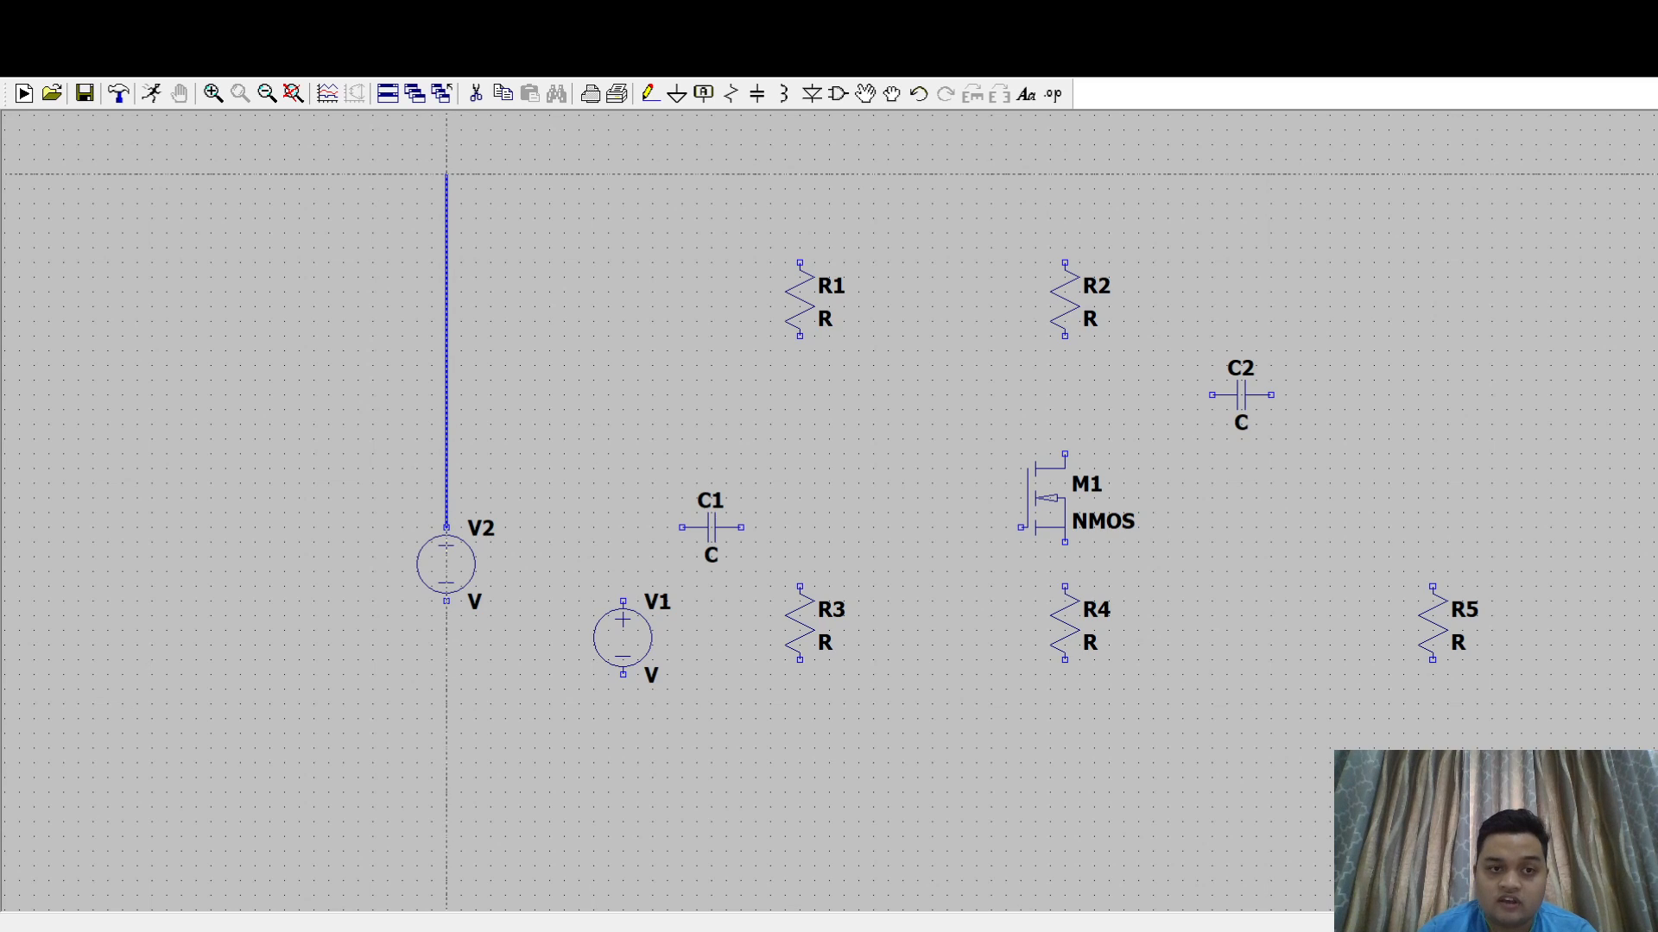
click(446, 175)
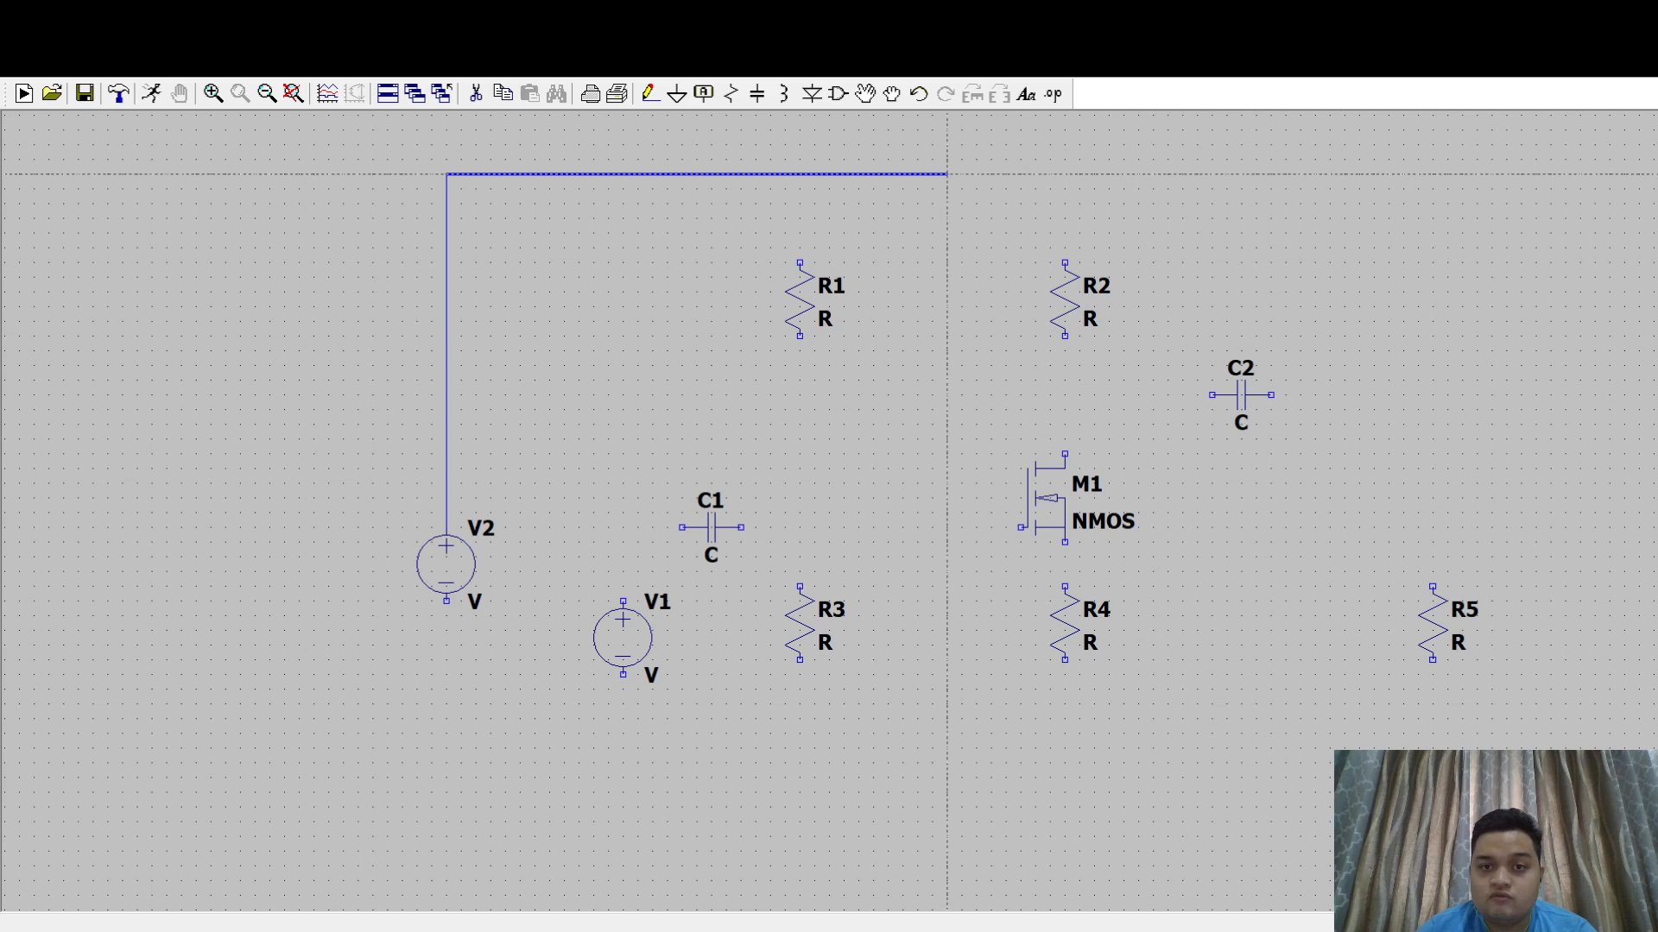
click(947, 175)
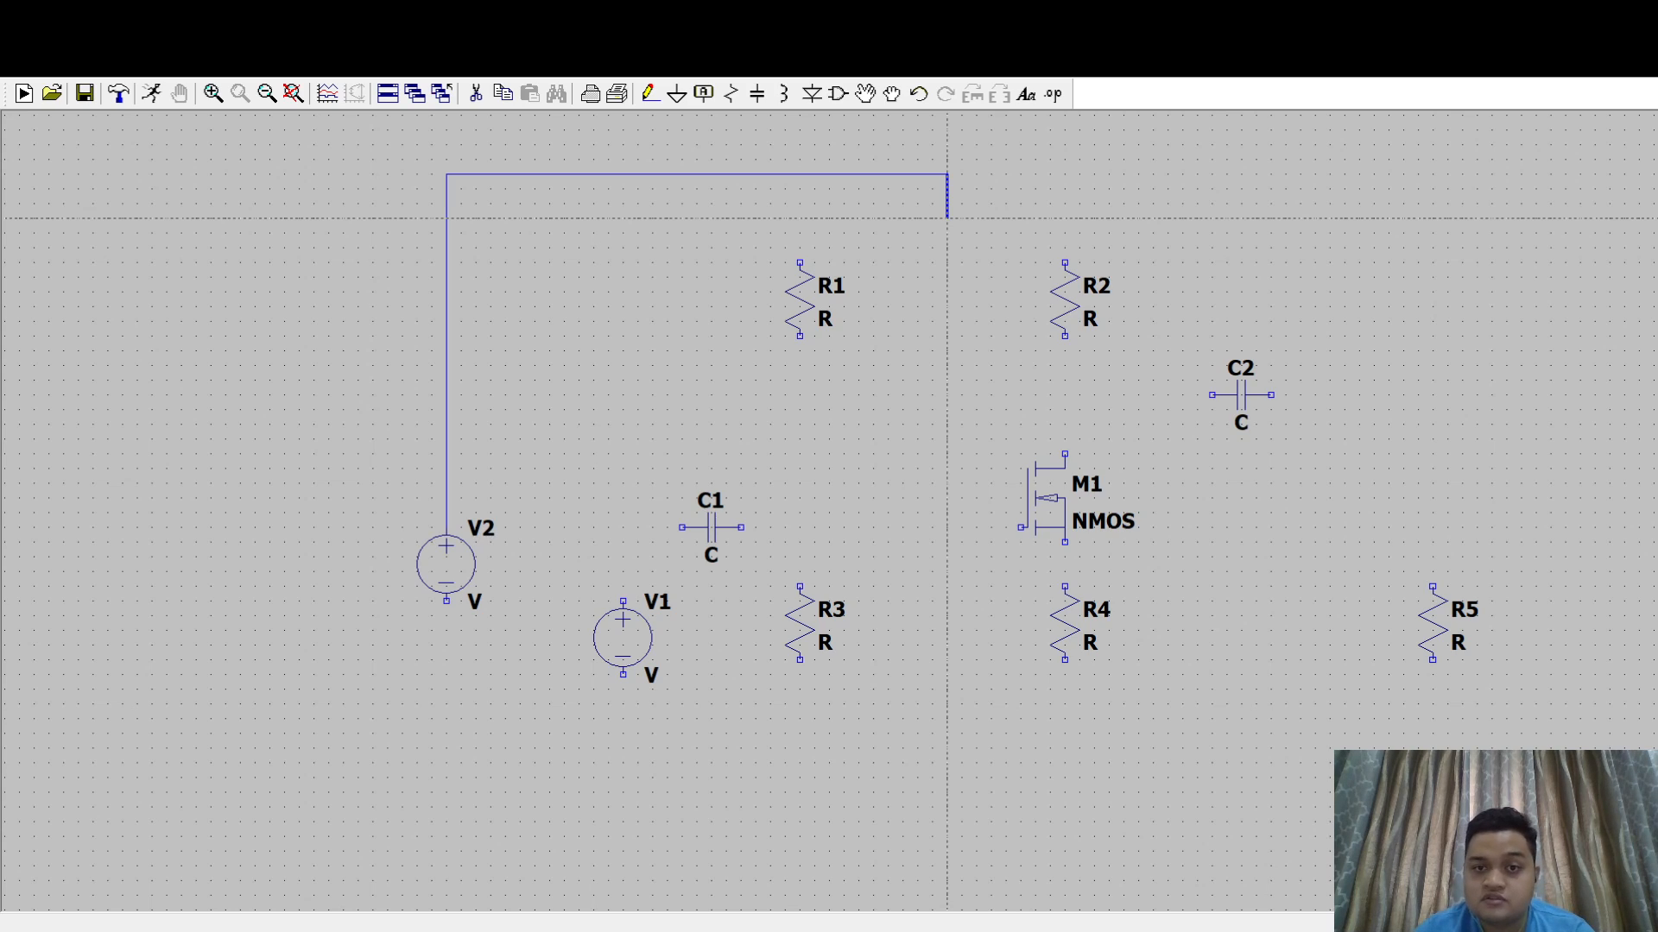
click(947, 218)
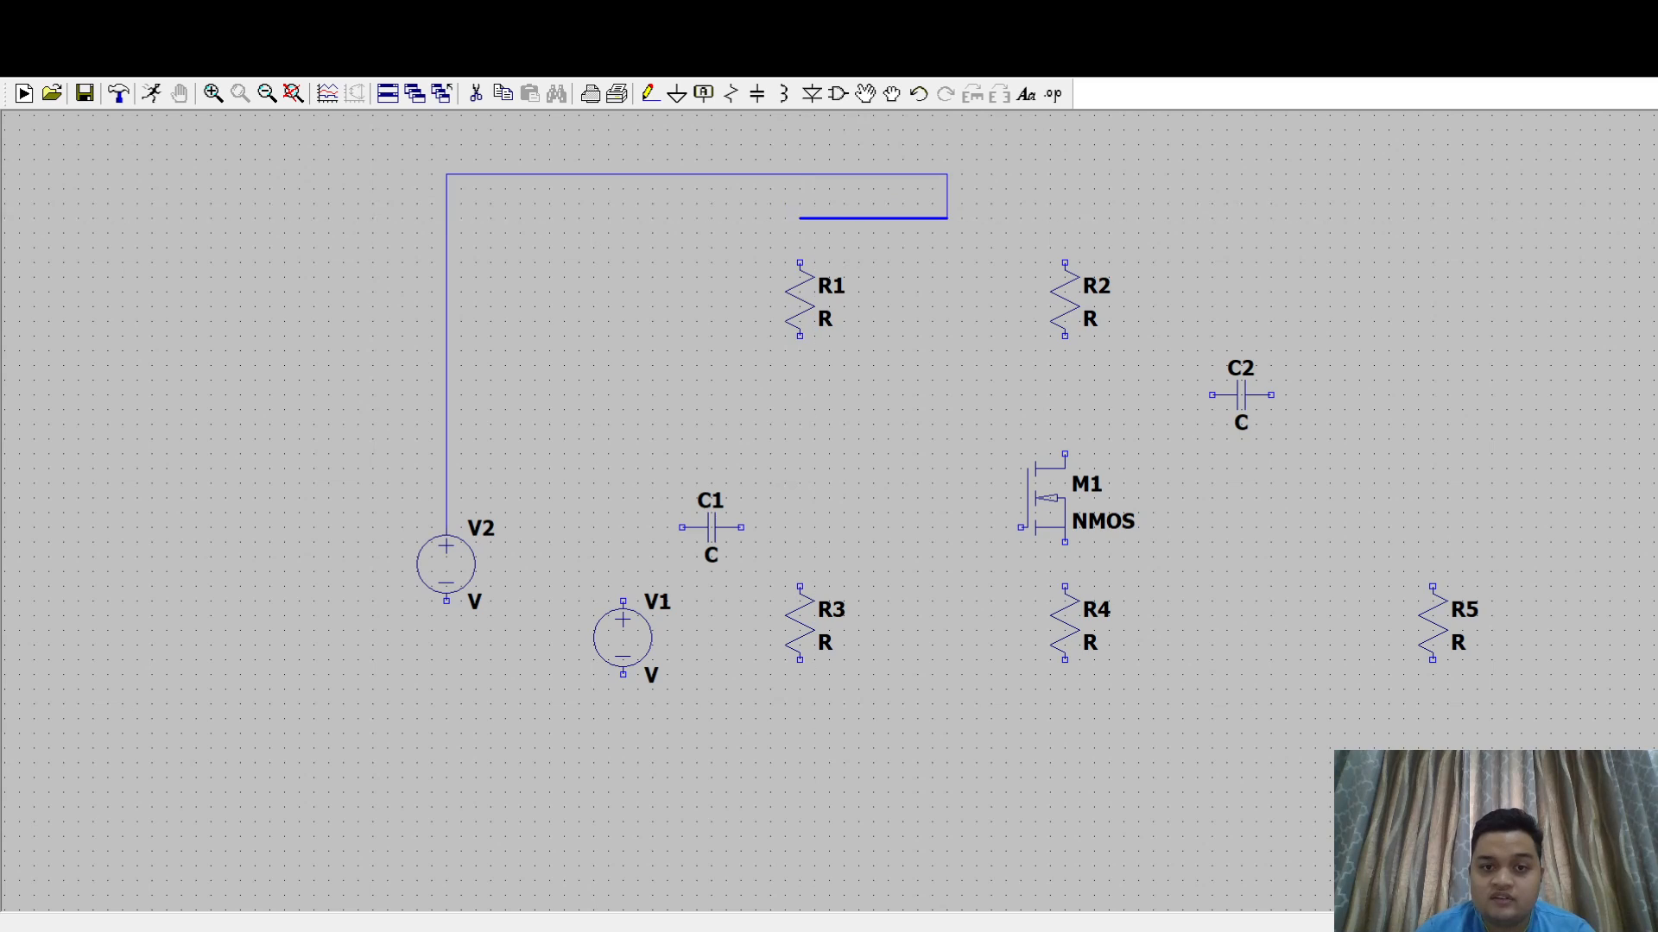
click(800, 218)
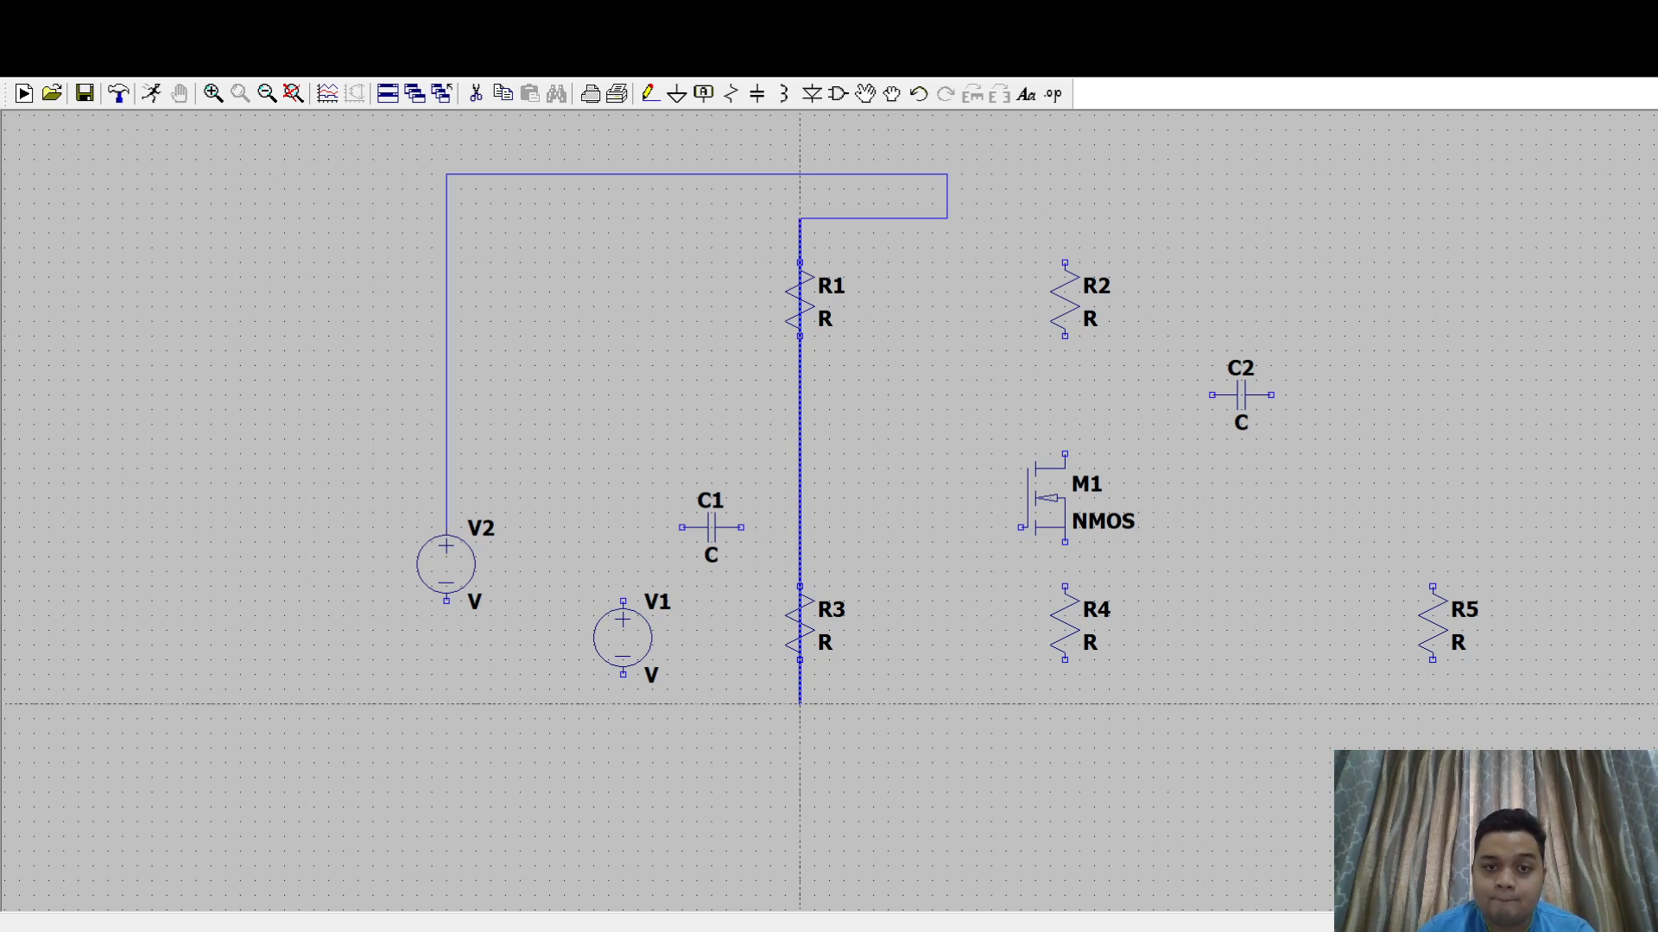
- Continue the wire down through R1 and R3, across below R4, and up through R4, M1 and R2 to the supply junction
click(800, 704)
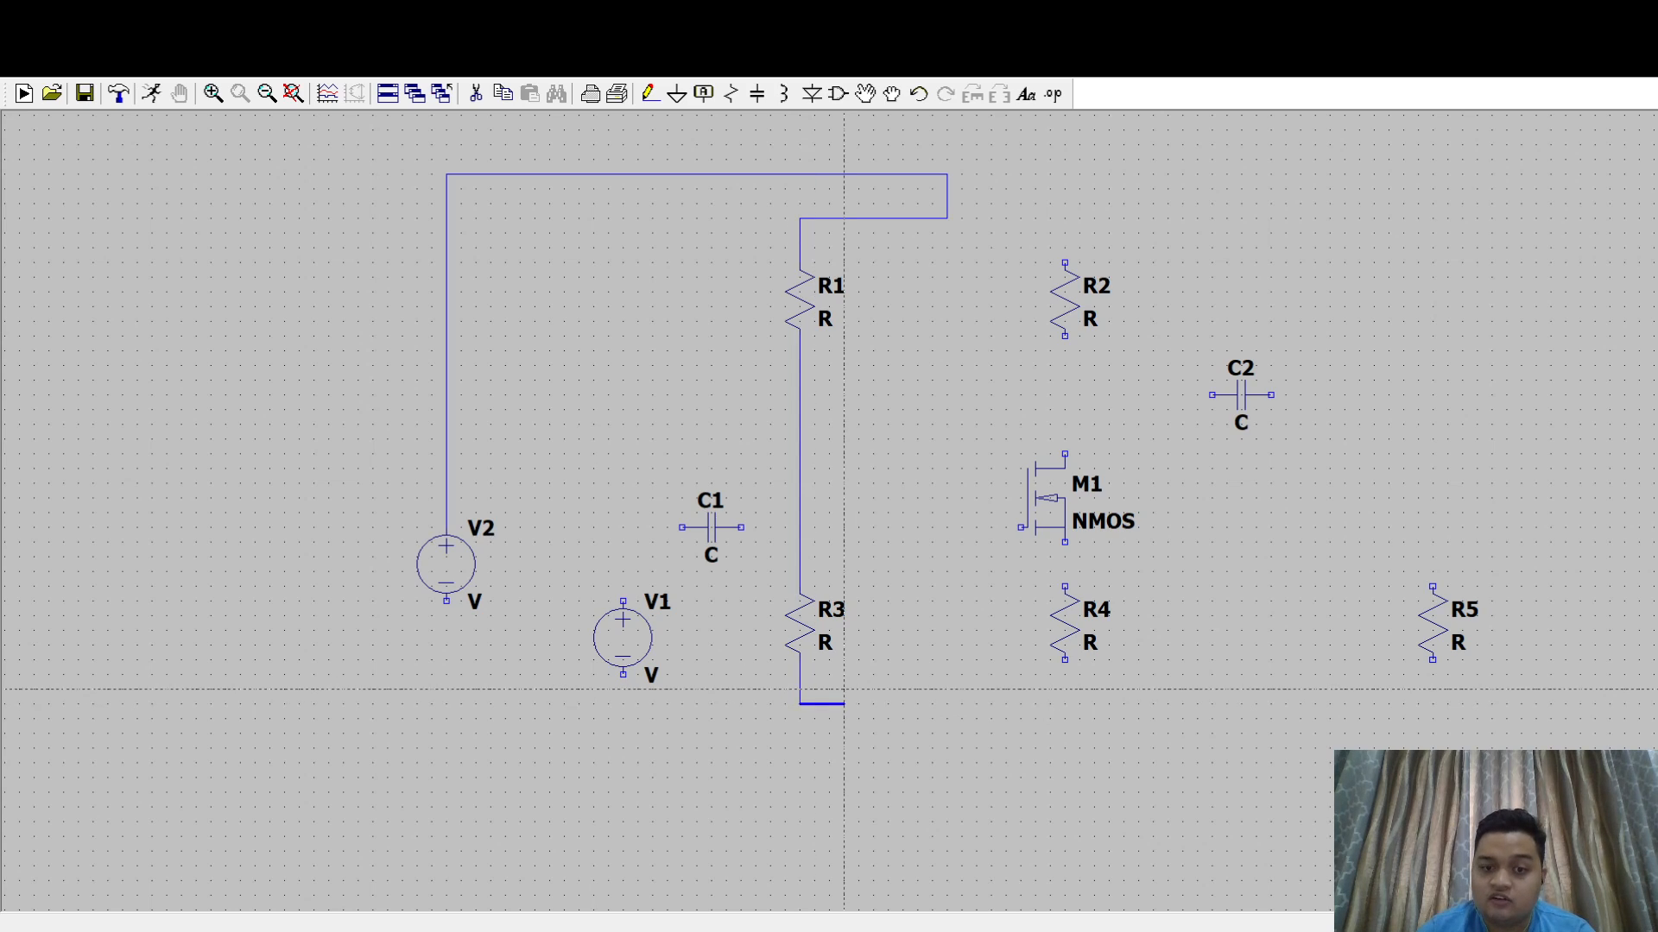
click(1064, 701)
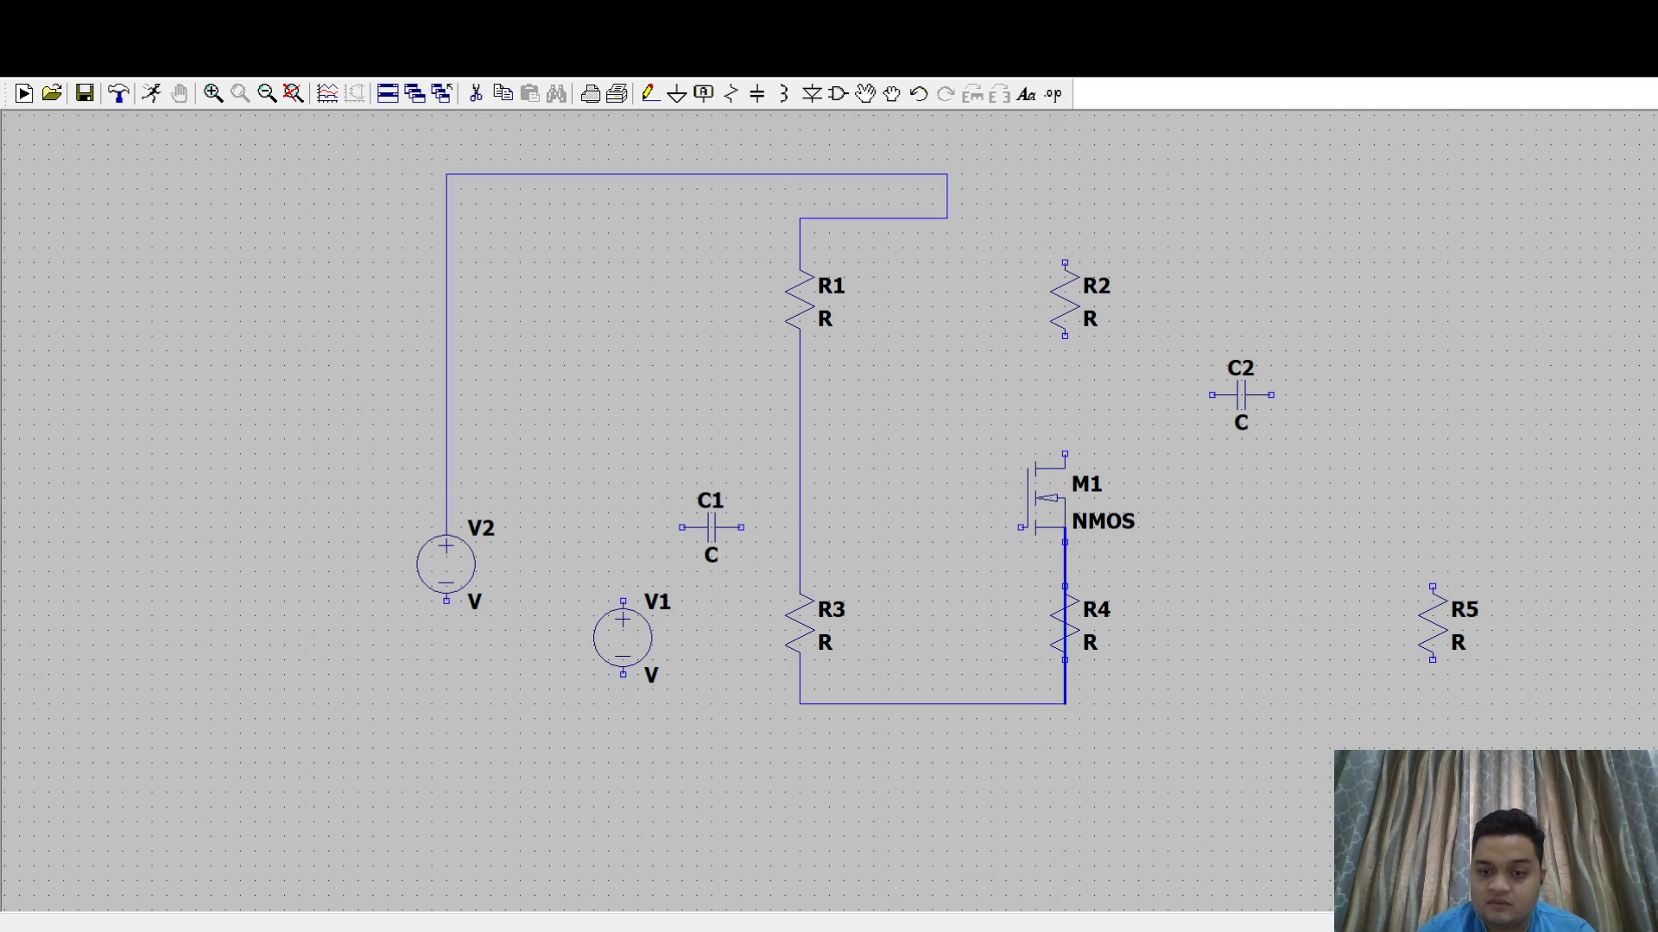
click(1050, 218)
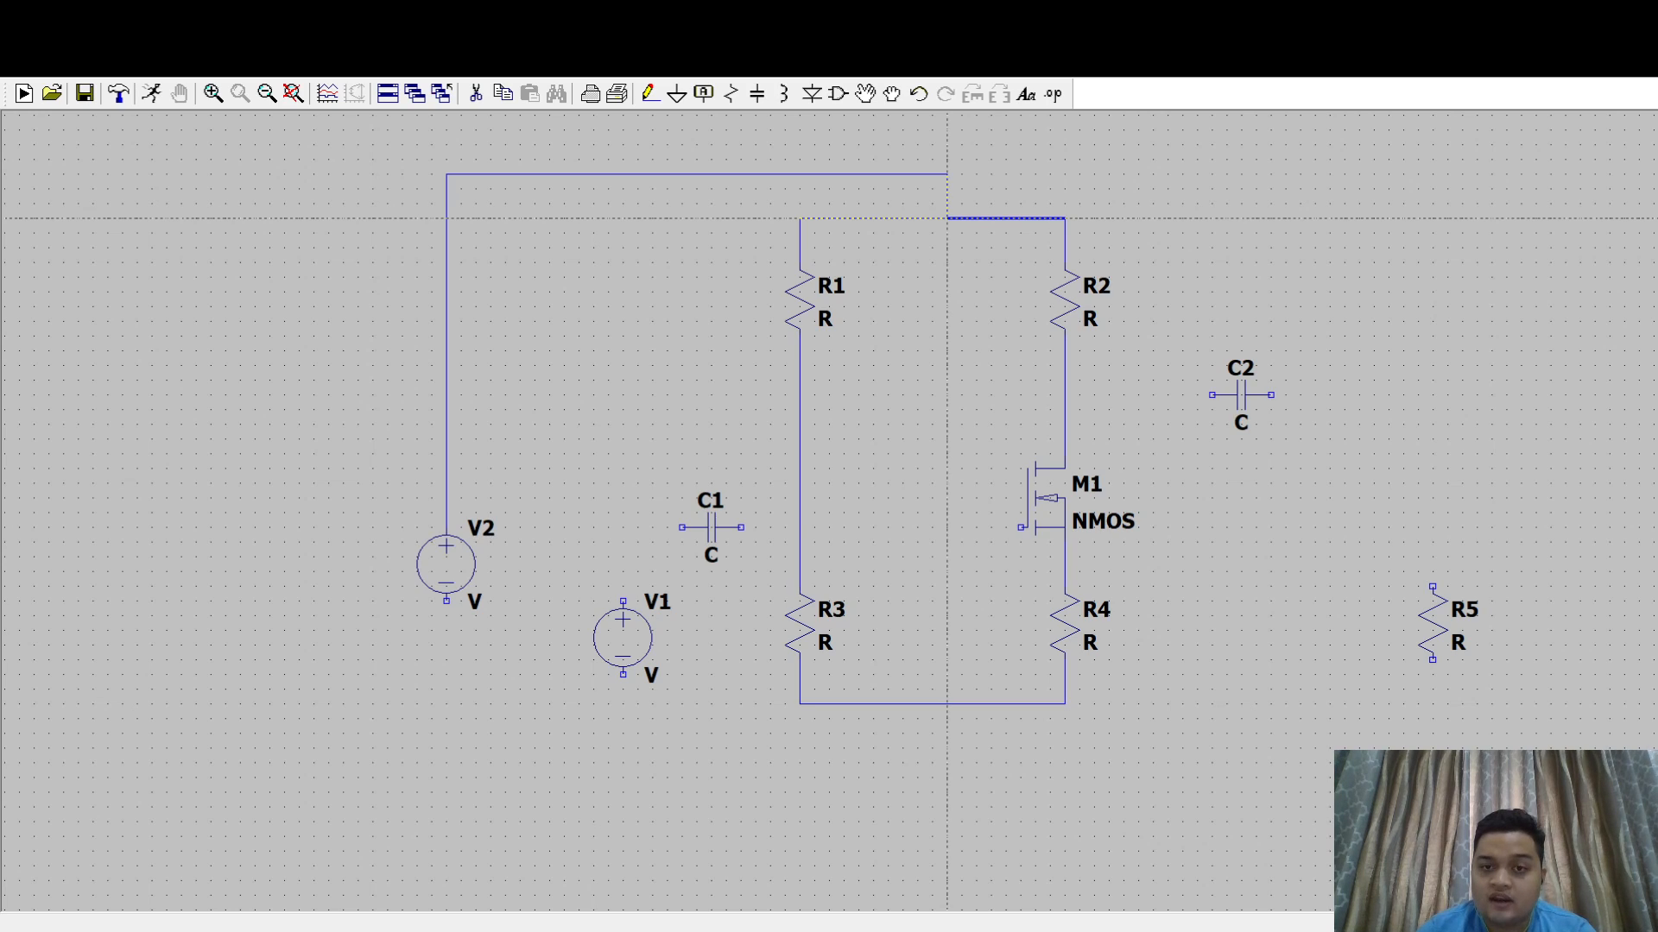
click(947, 219)
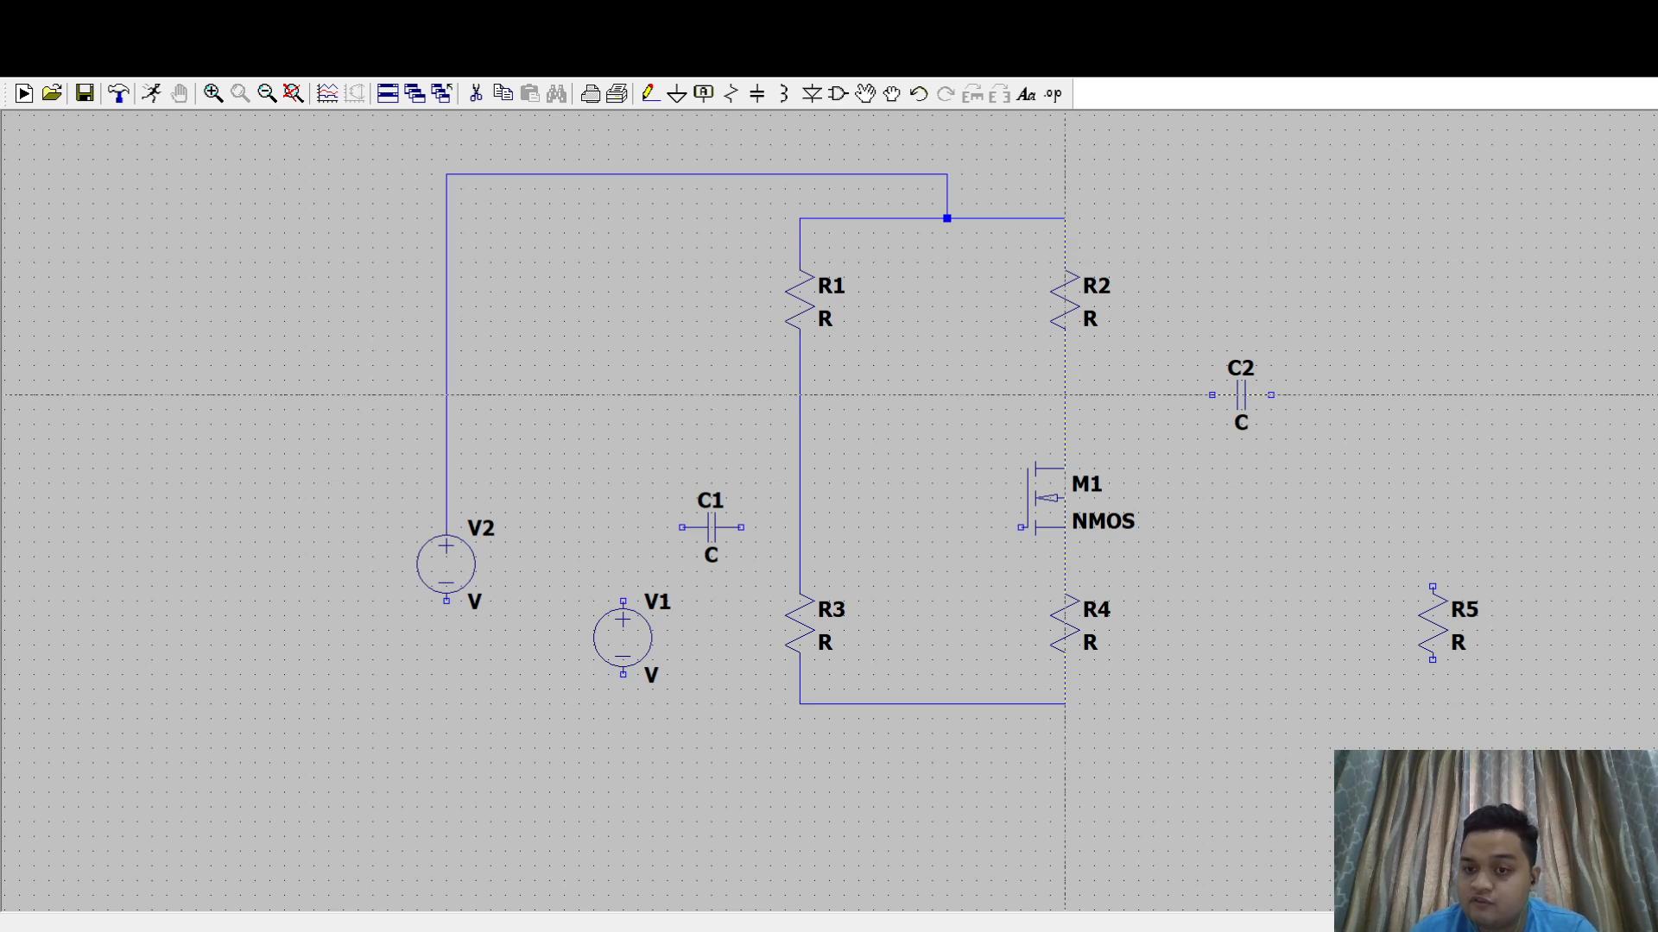
- Wire the node between R2 and M1 through C2 and R5, and along the lower rail to V2's negative terminal
click(1064, 394)
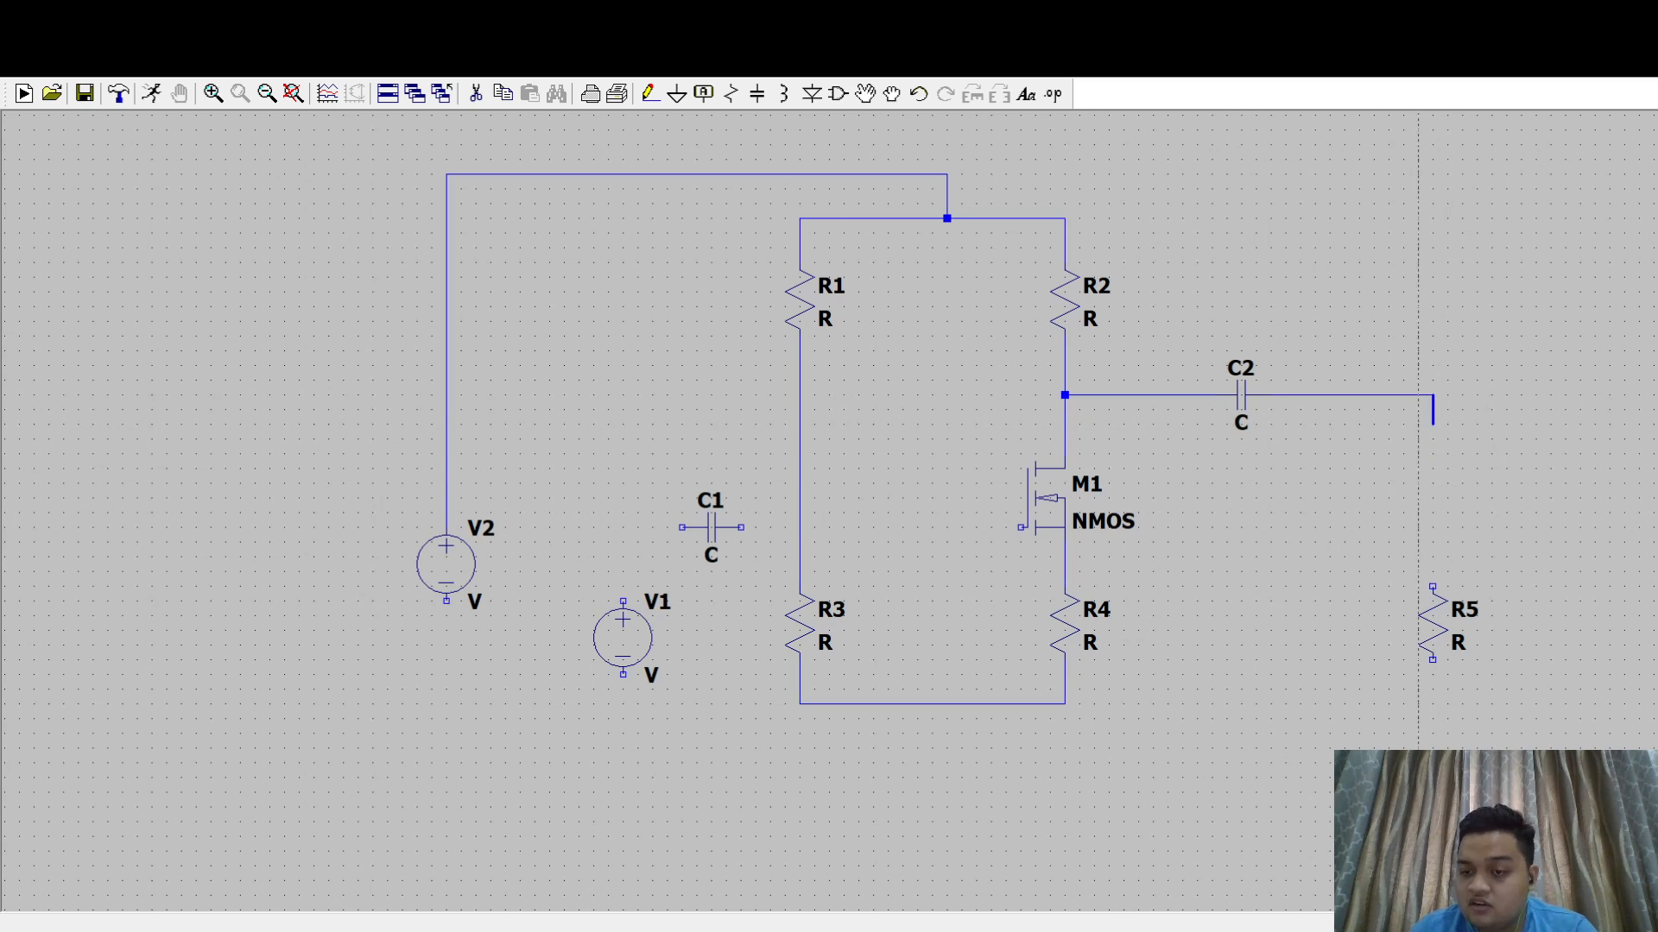
click(1433, 704)
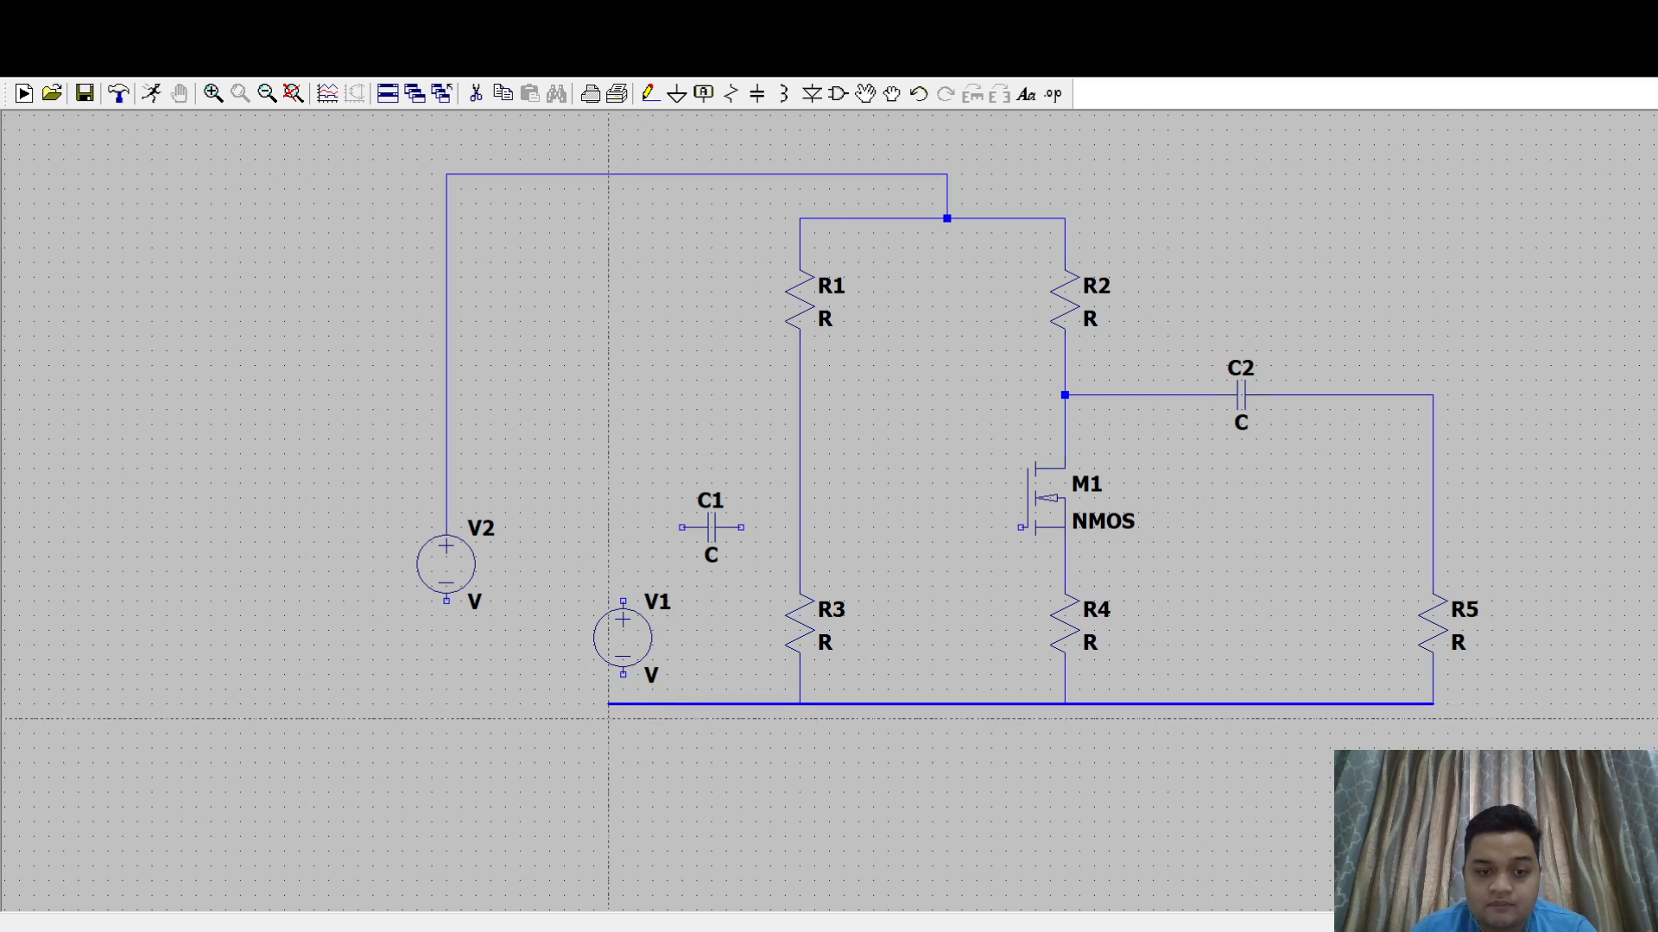
click(447, 703)
click(447, 602)
key(Escape)
- Wire V1 from the lower rail through C1 to the node between R1 and R3, and connect that node to M1's gate
key(F3)
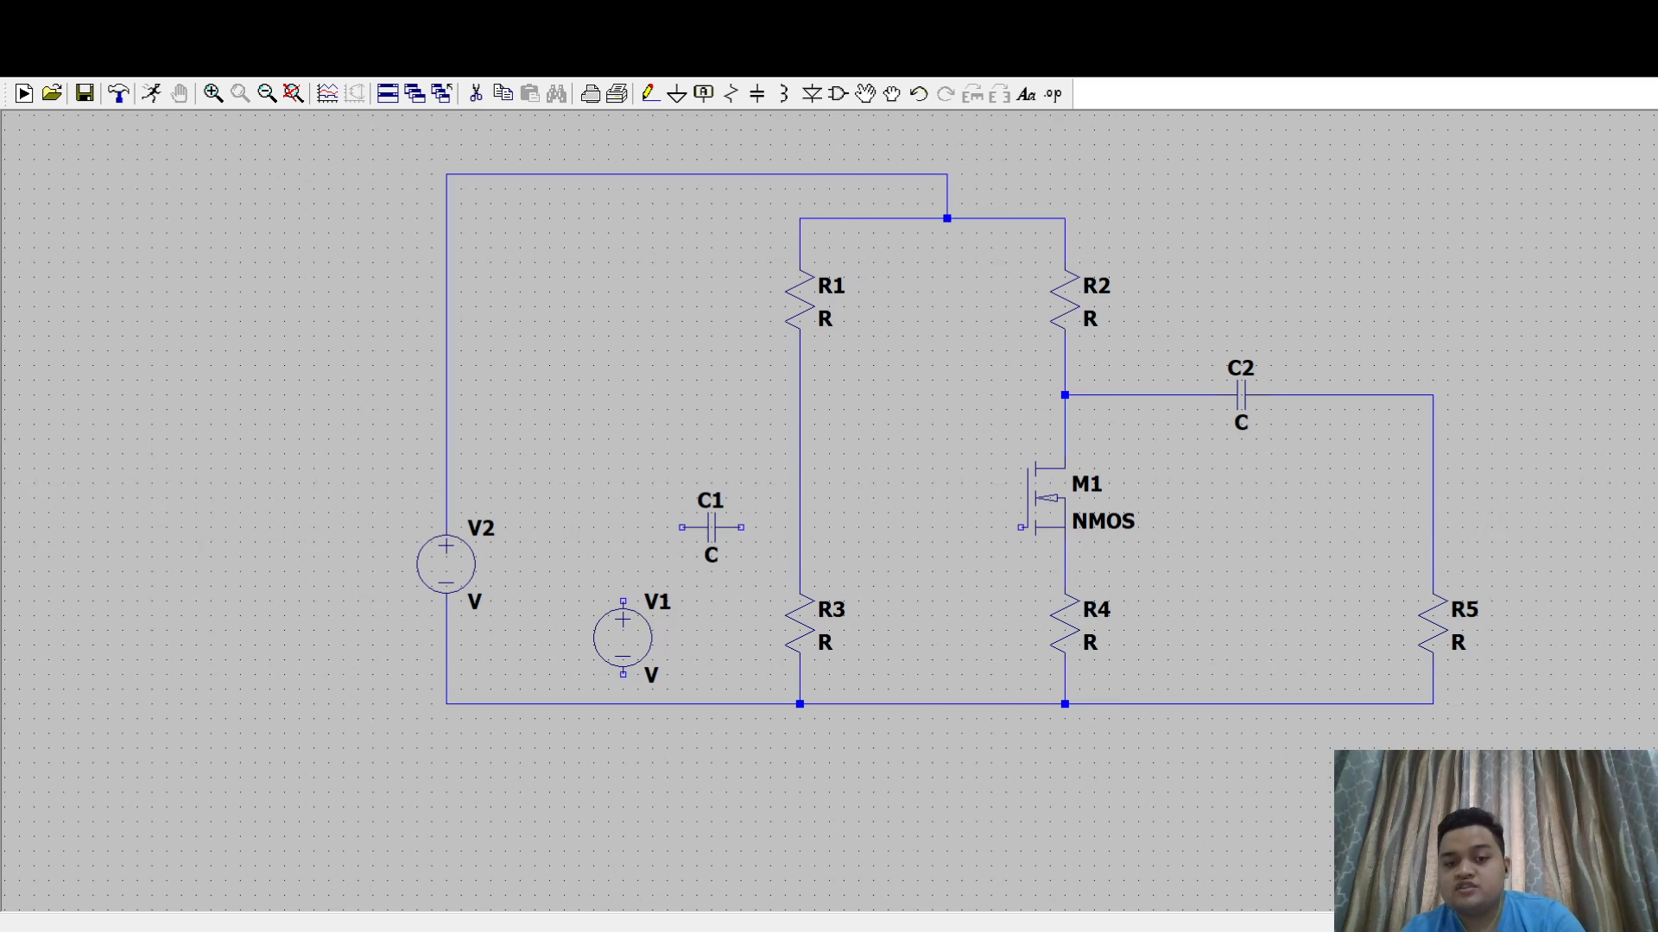
click(623, 703)
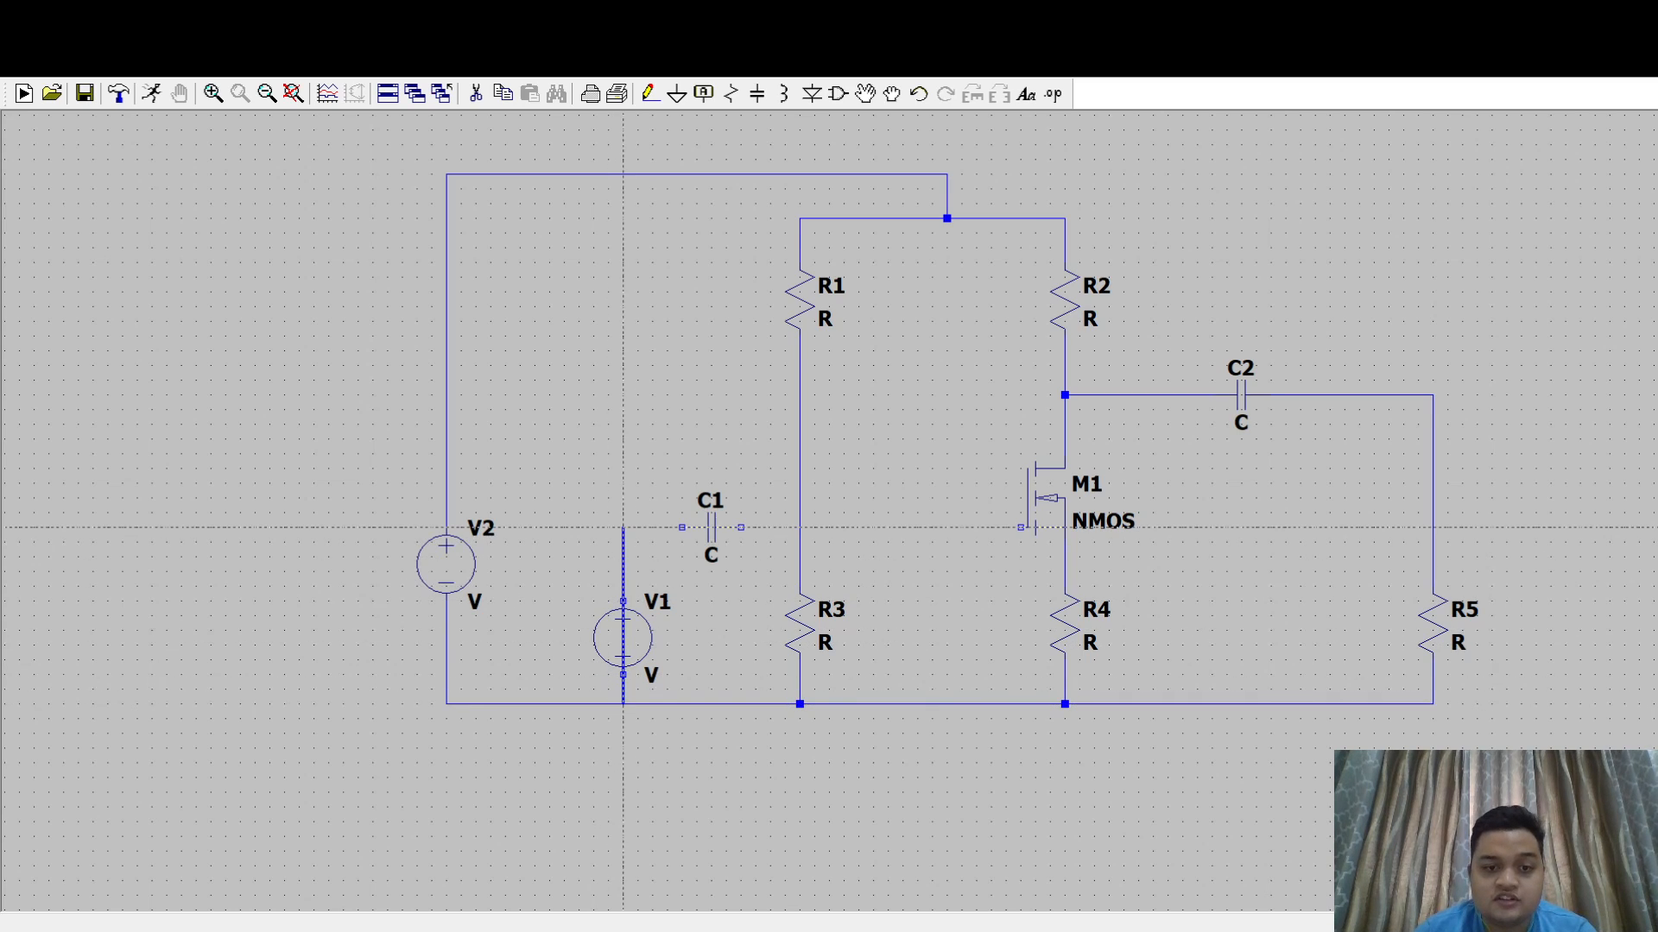
click(682, 526)
click(741, 526)
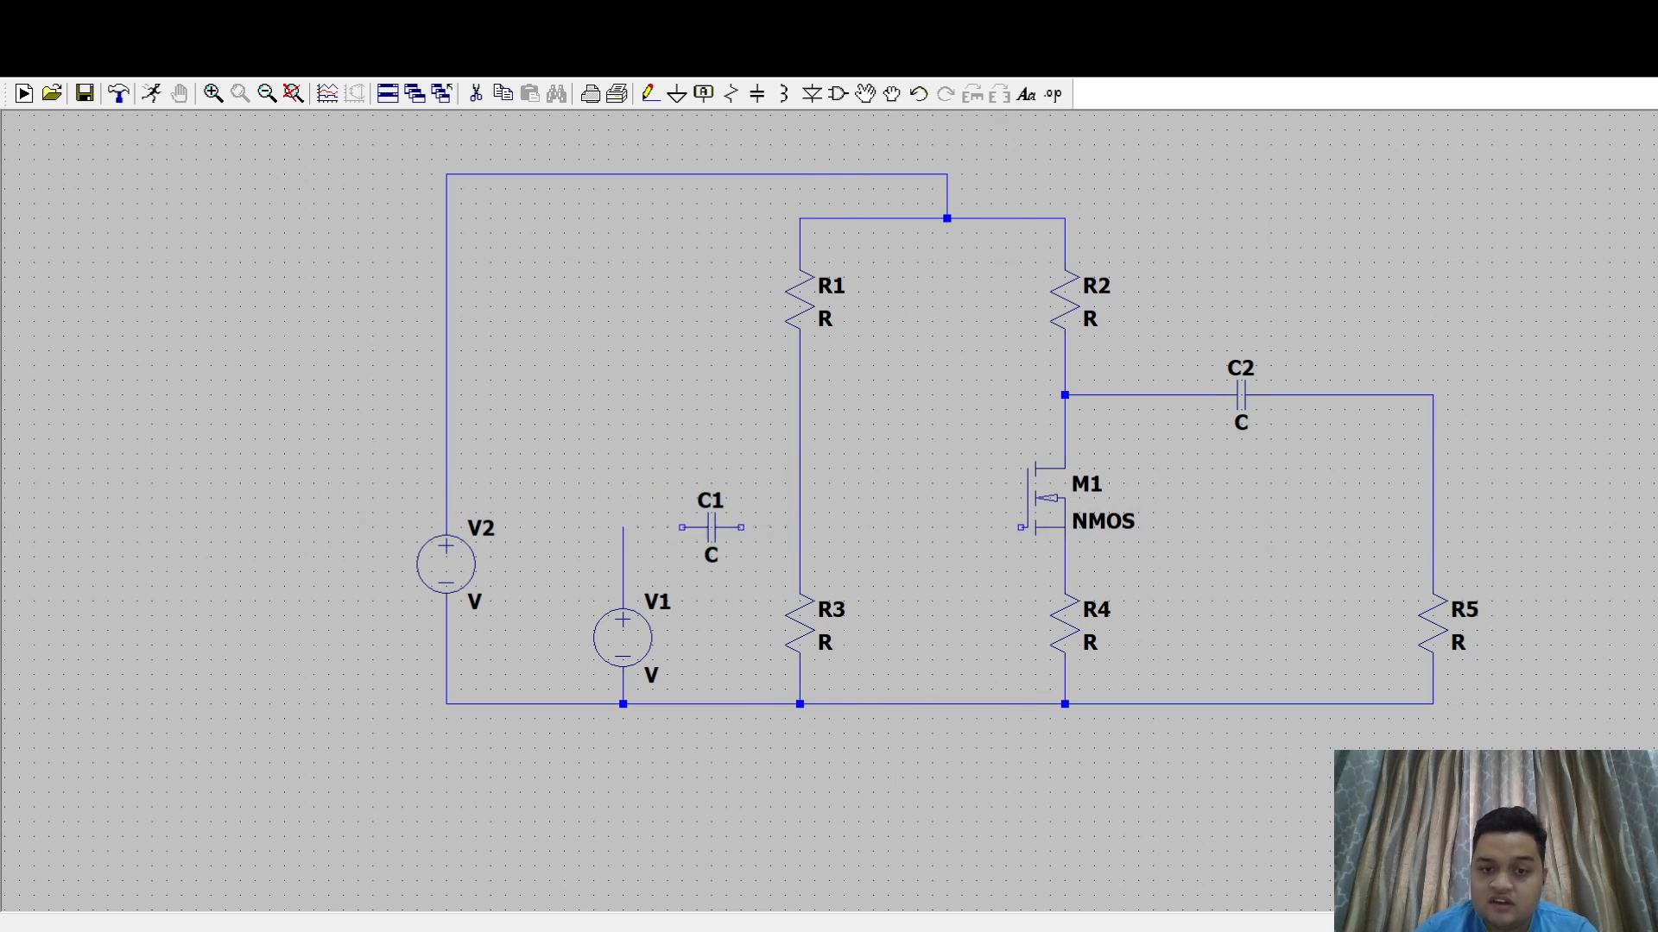
click(799, 528)
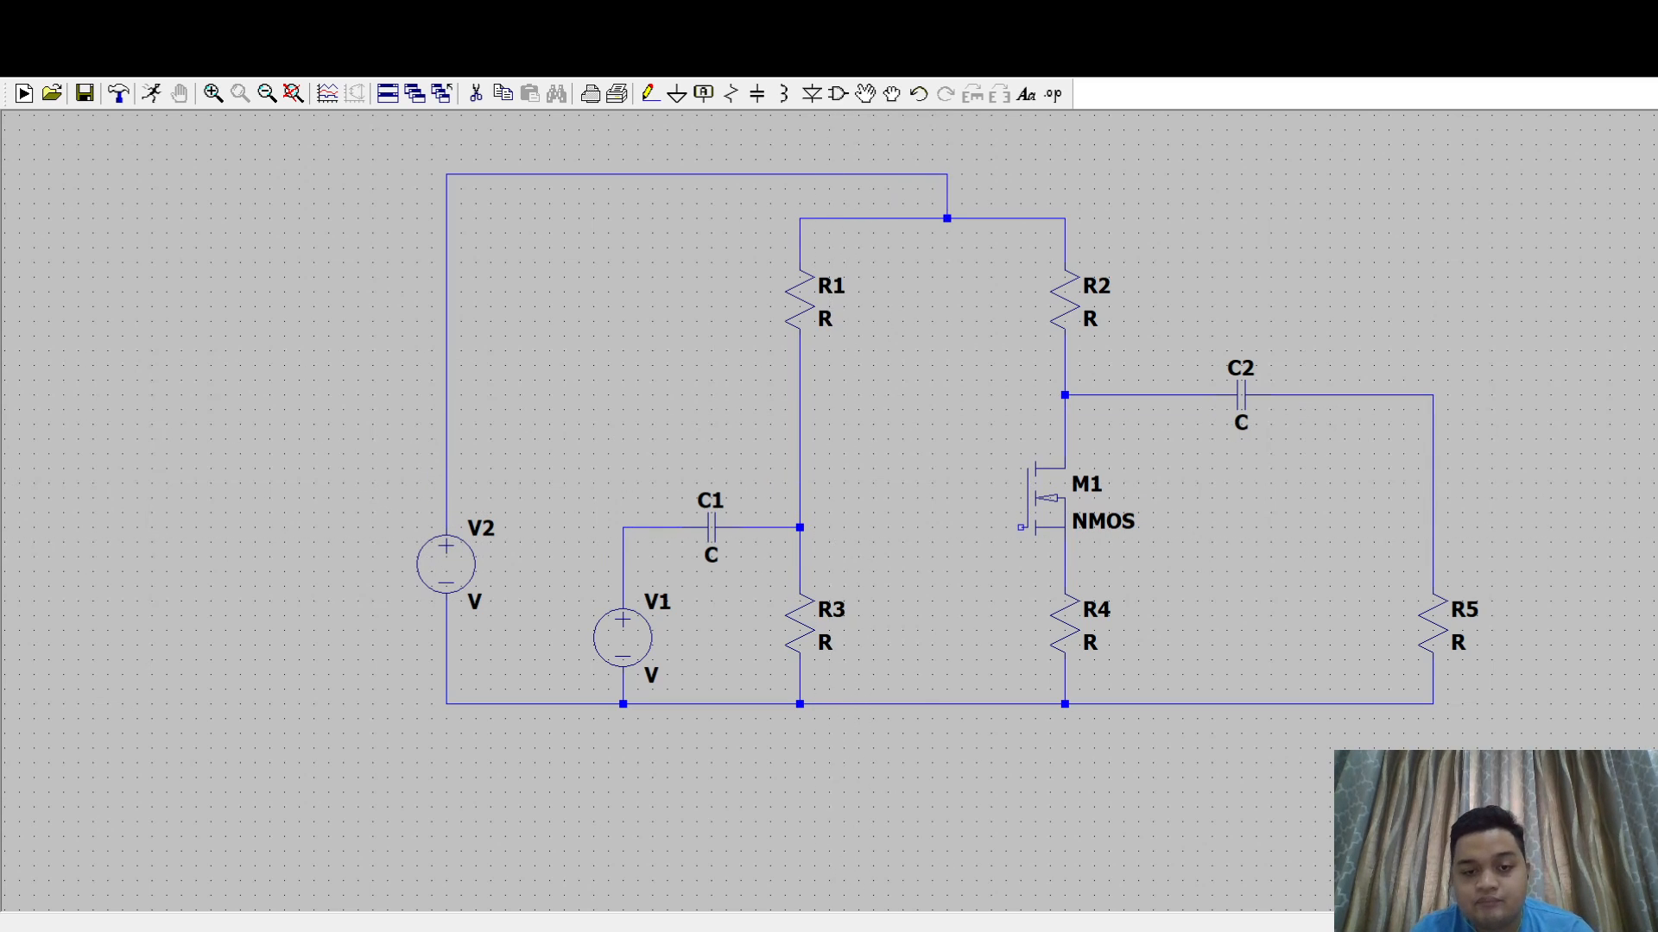
click(799, 527)
click(1021, 528)
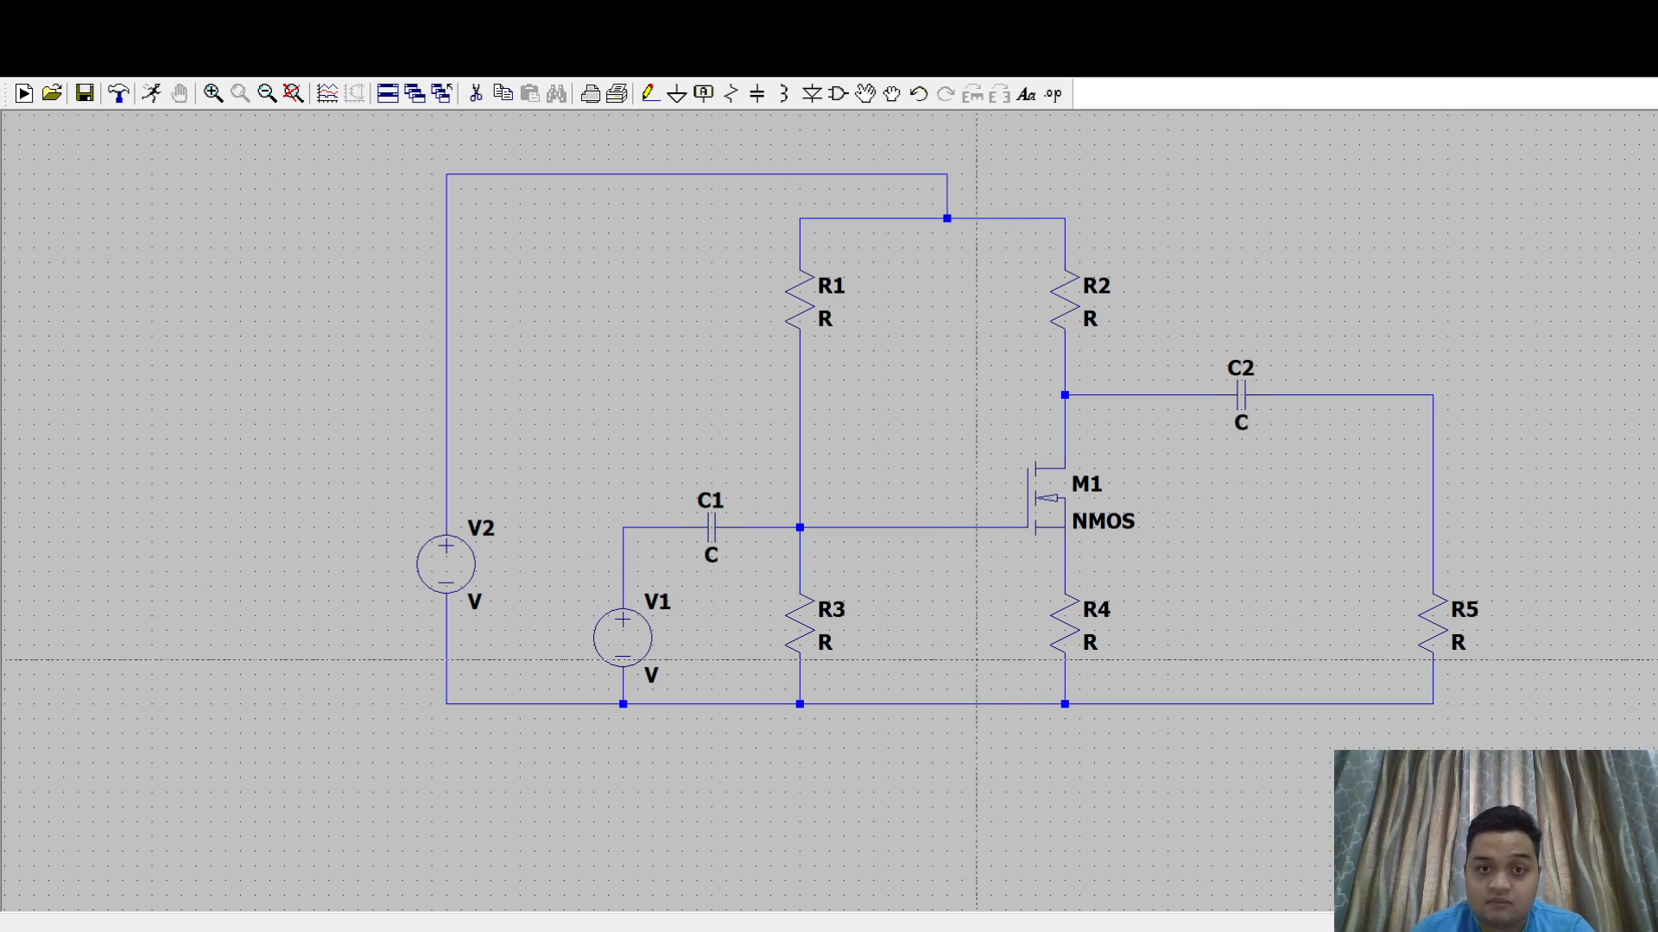
- Place a ground symbol below the lower rail between R3 and R4 and wire it to the rail
key(g)
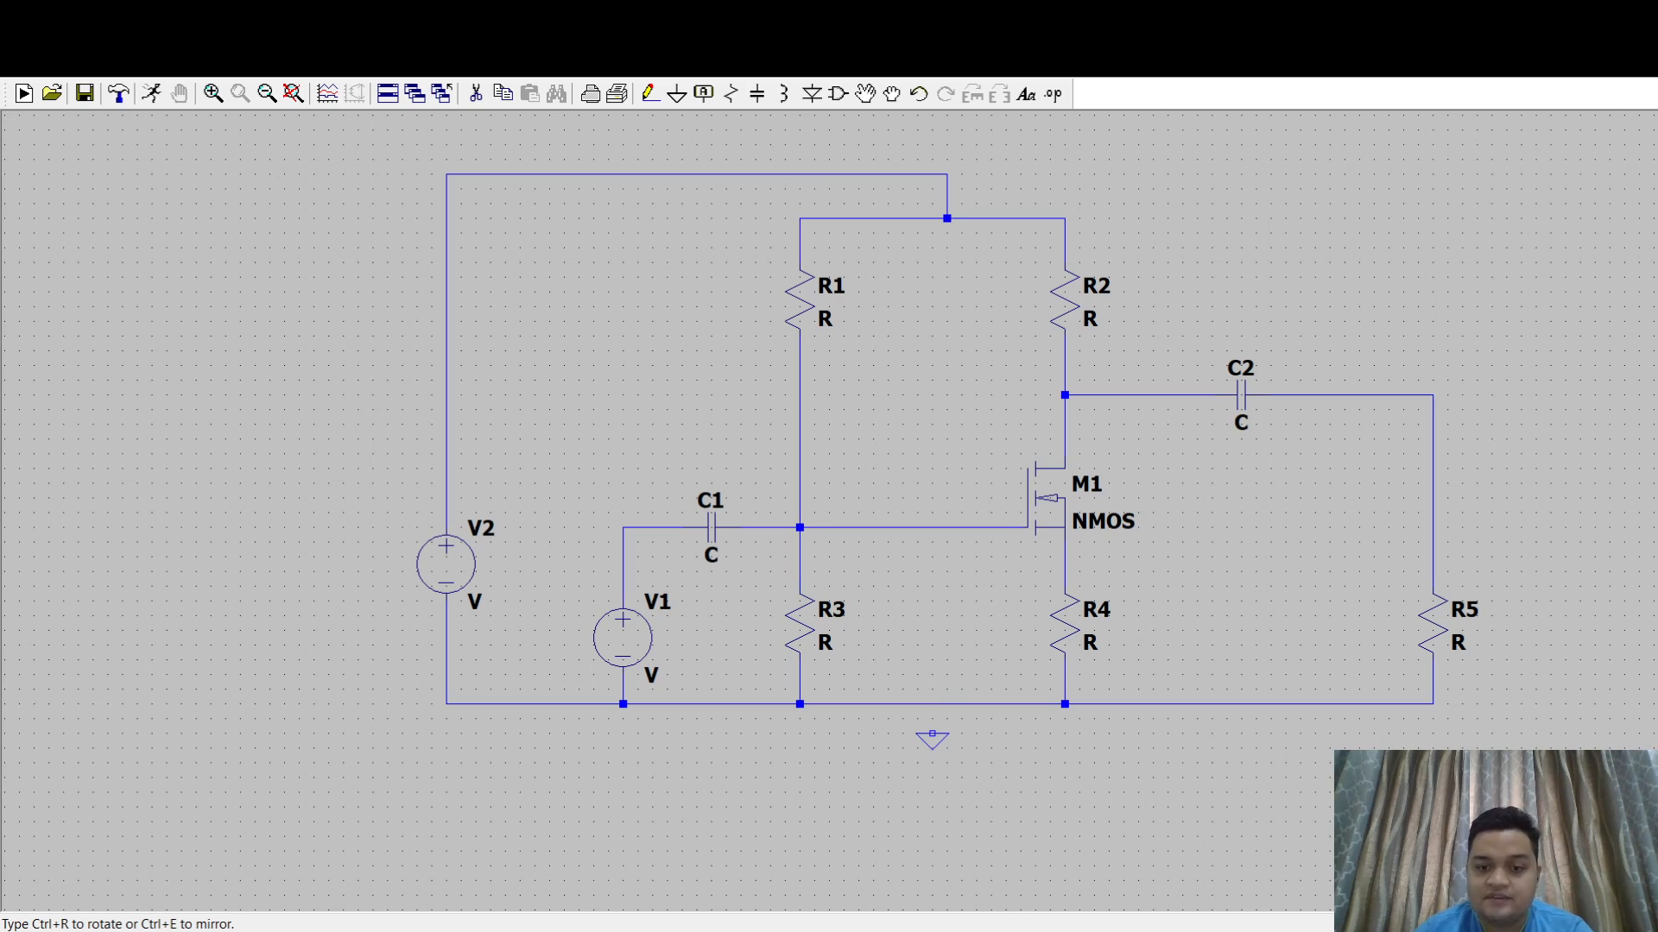
click(932, 735)
key(Escape)
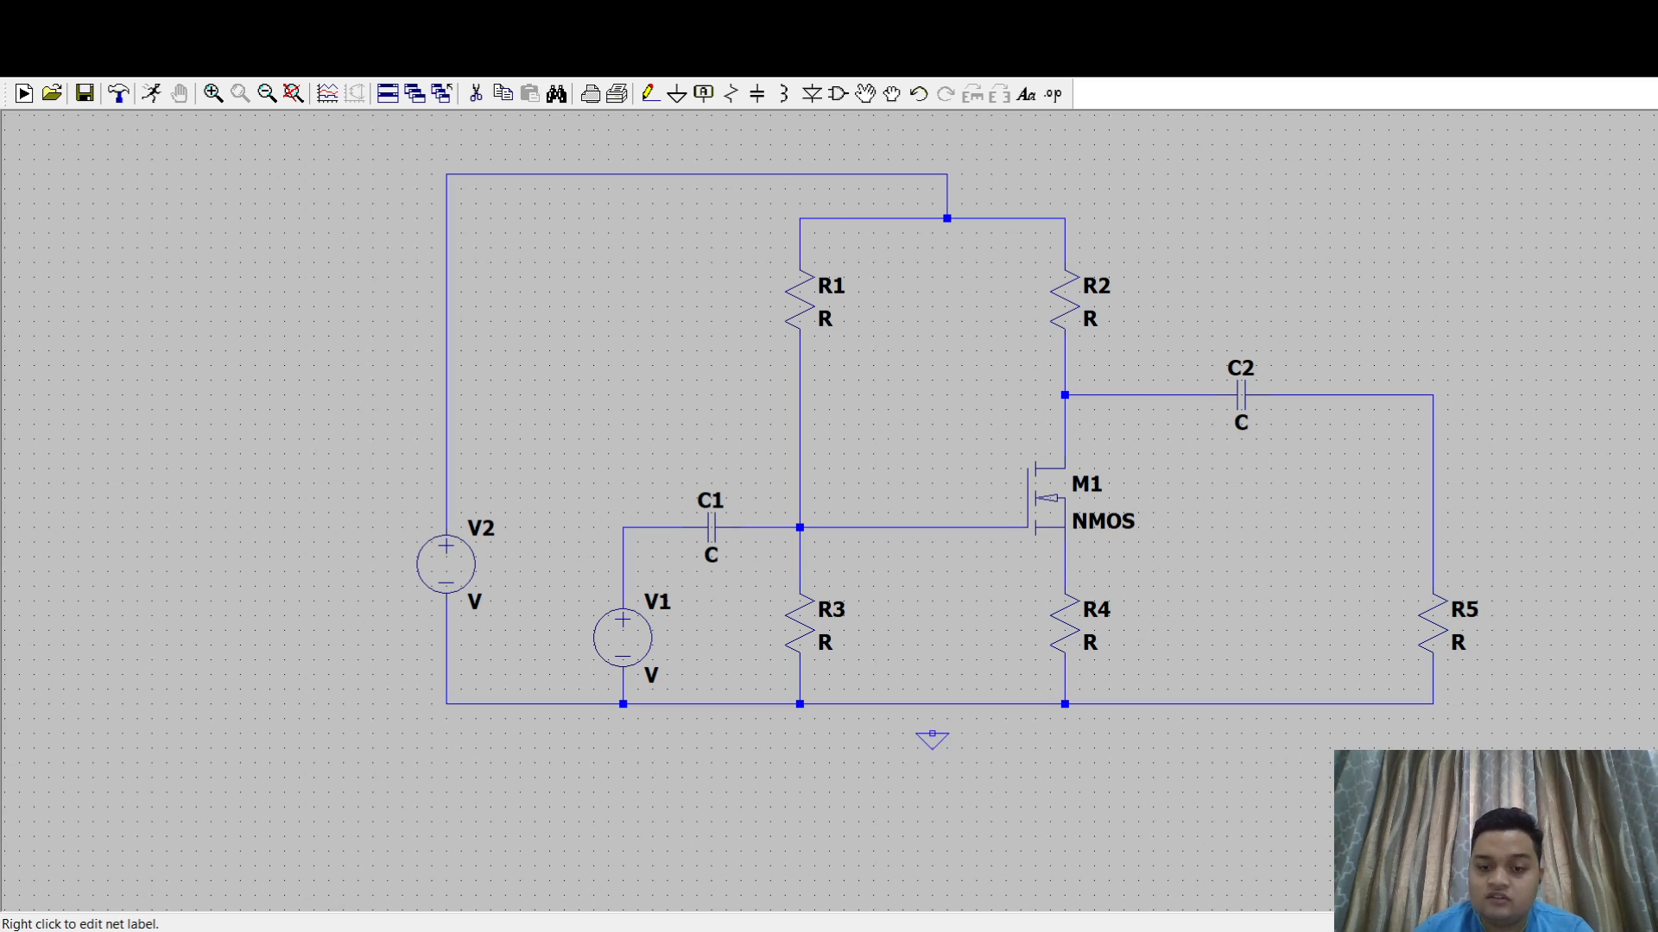
key(F3)
click(932, 735)
click(932, 704)
key(Escape)
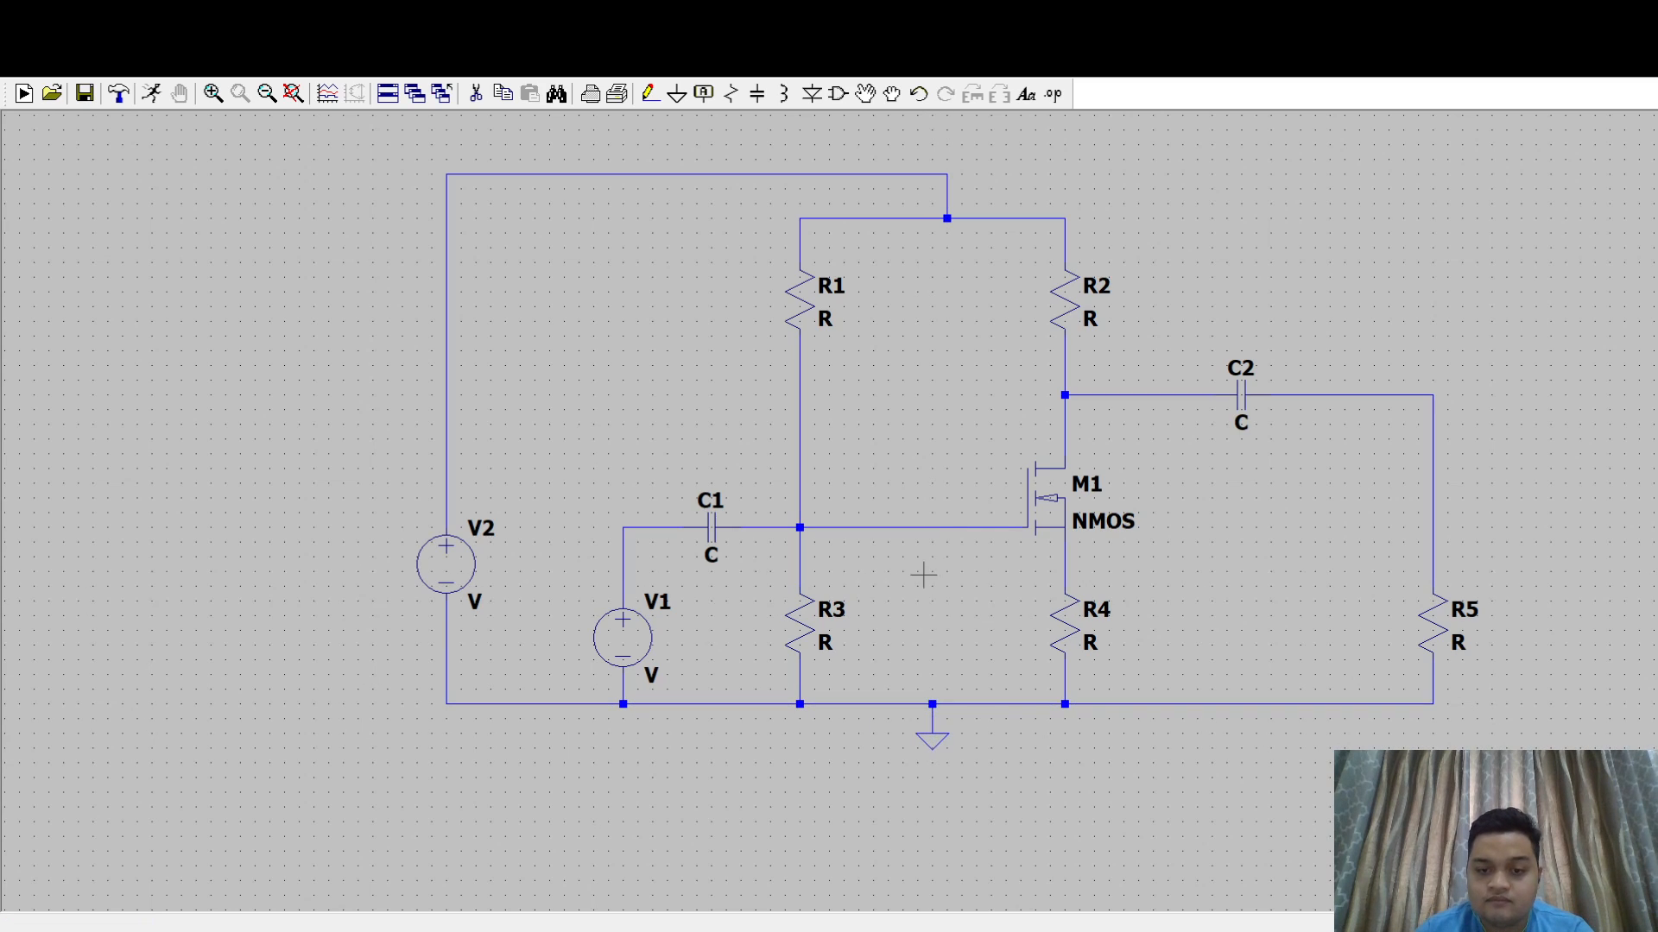
- Place an .op directive above and to the right of R2, and delete it again
drag(1251, 537, 992, 611)
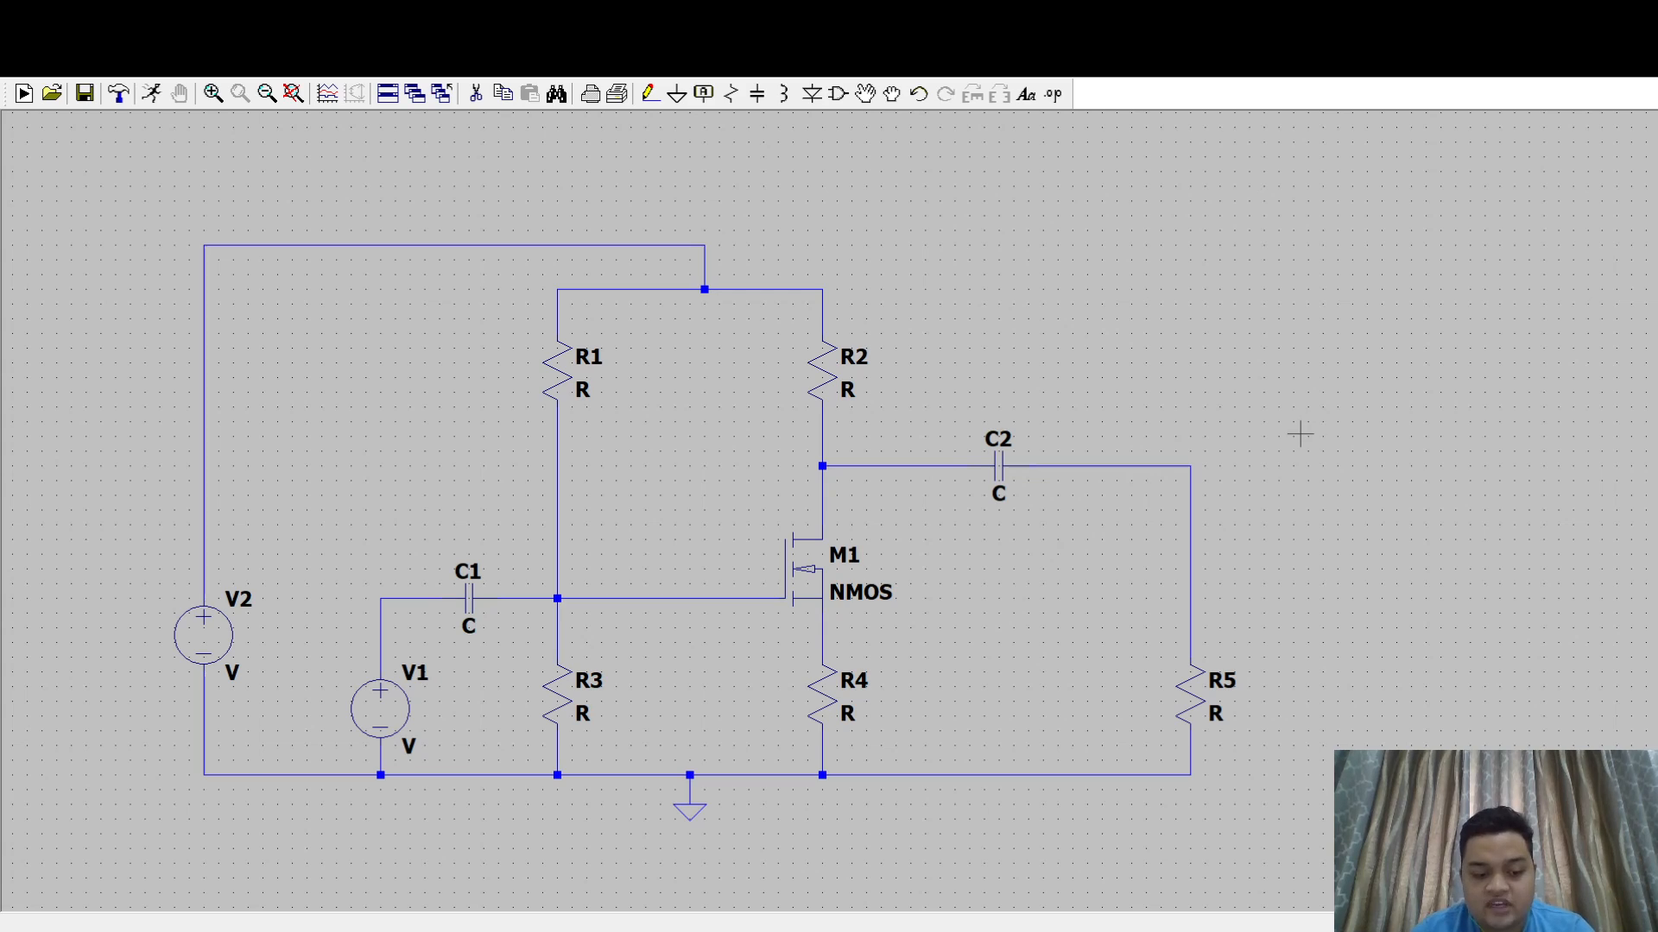
click(1241, 412)
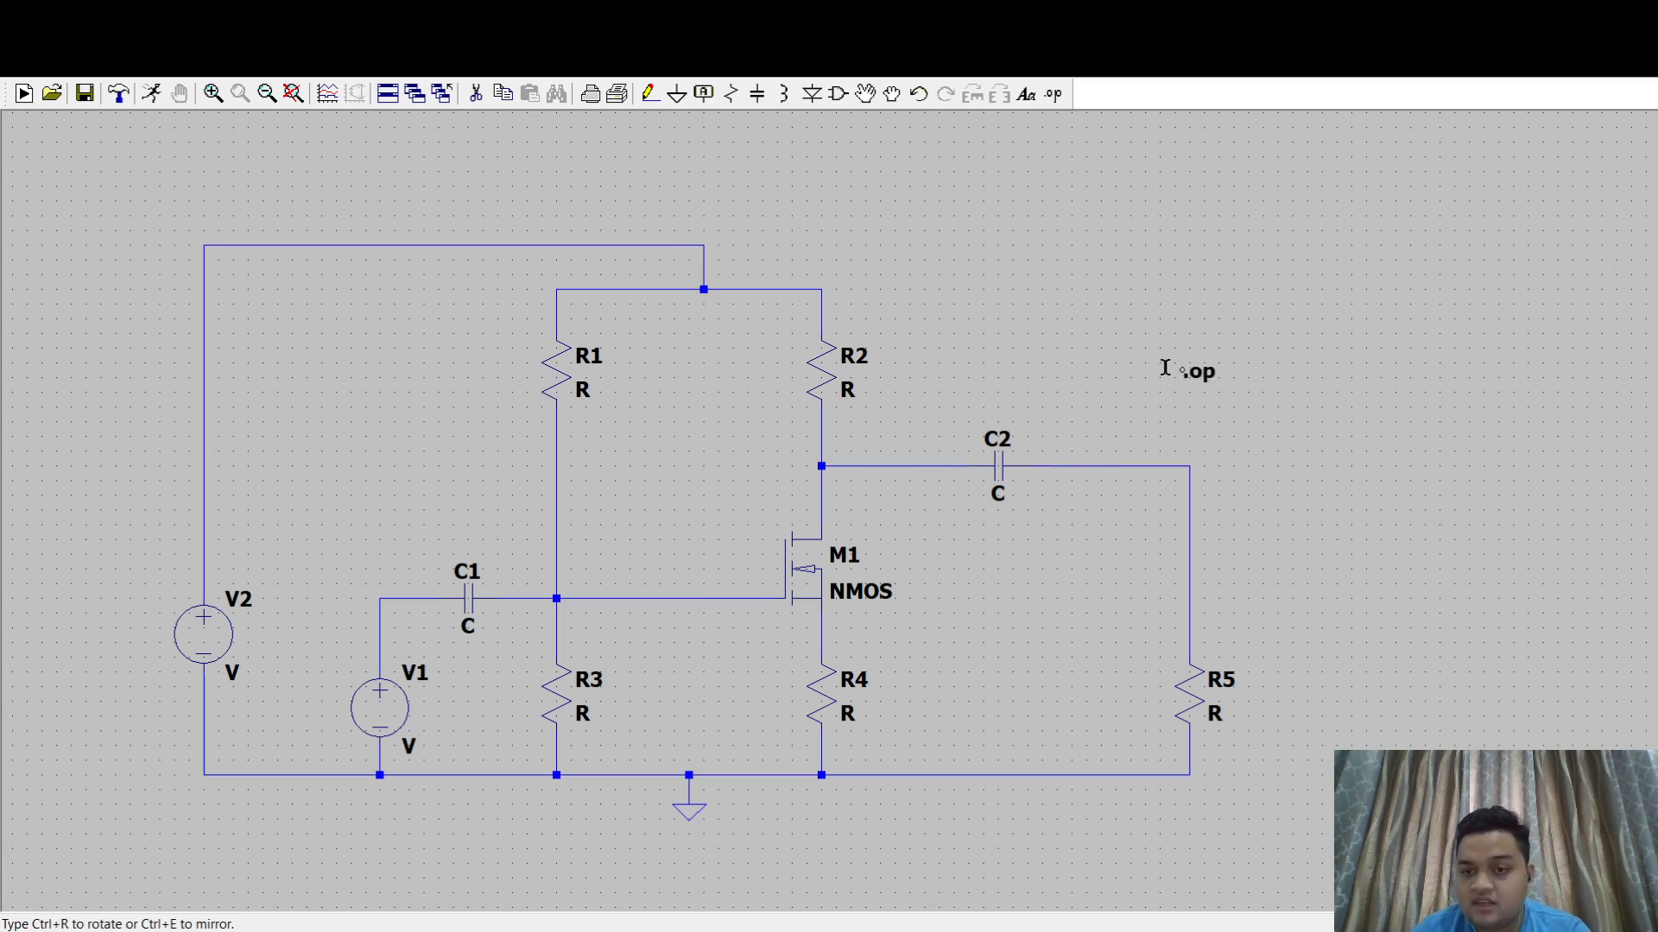
click(931, 276)
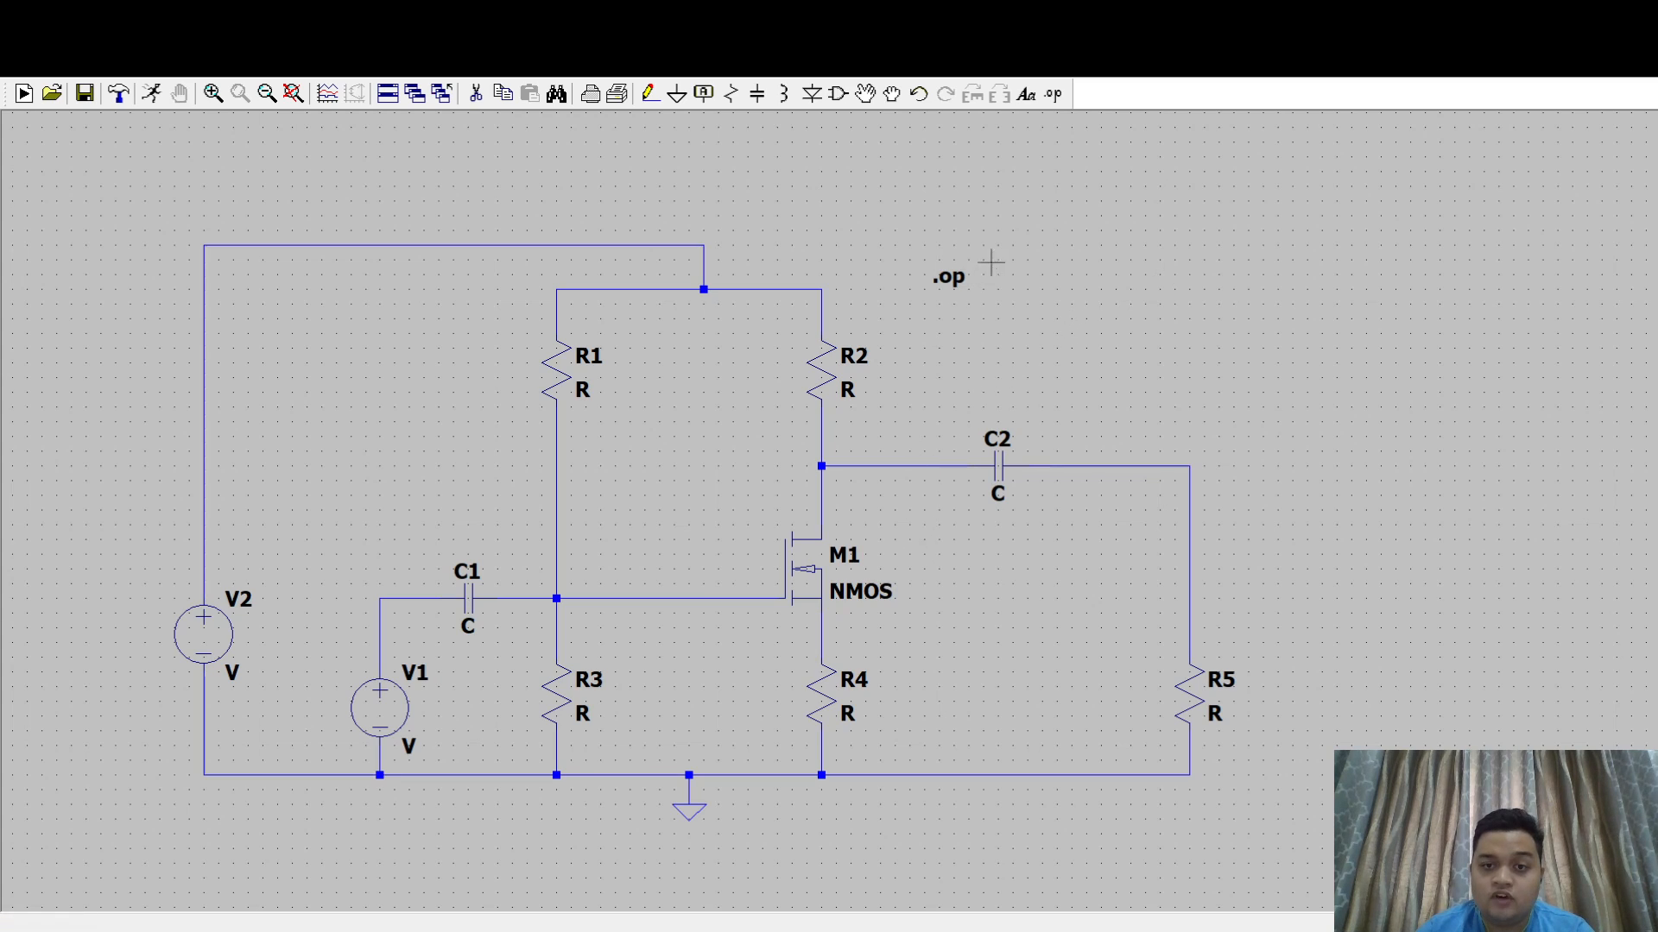
mouse_move(1036, 229)
mouse_down()
mouse_move(936, 281)
mouse_move(1058, 250)
mouse_up()
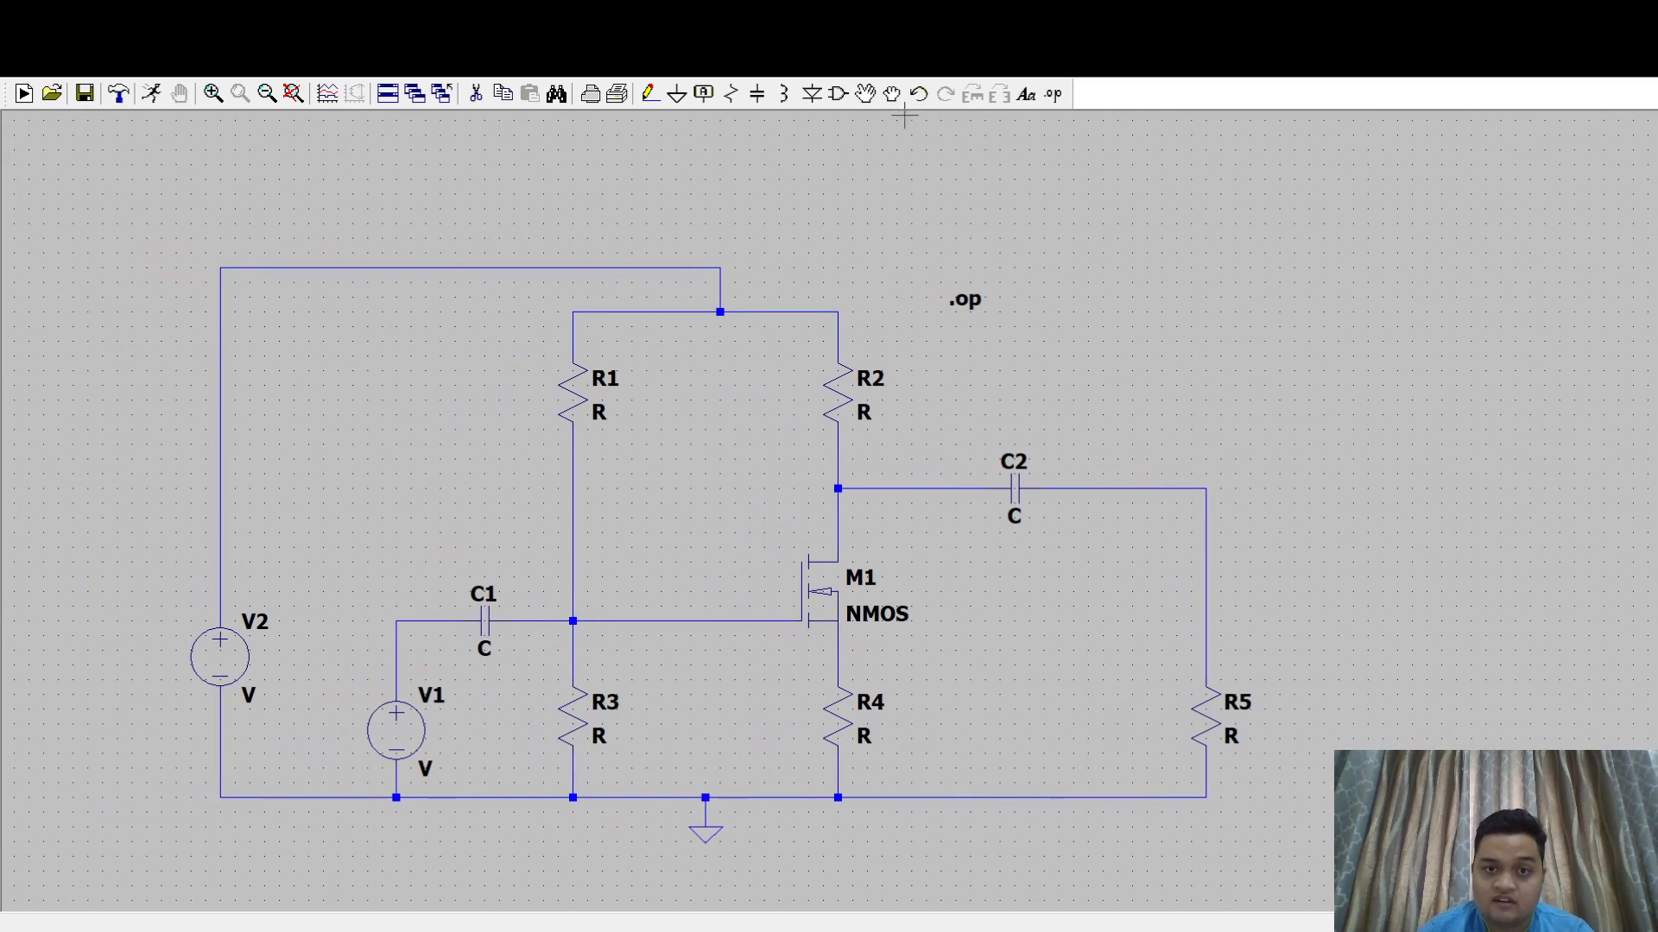
key(Delete)
click(984, 295)
key(Escape)
- Set V2's value to 15 and define V1 as SINE(0 5m 1k)
drag(981, 300, 1246, 262)
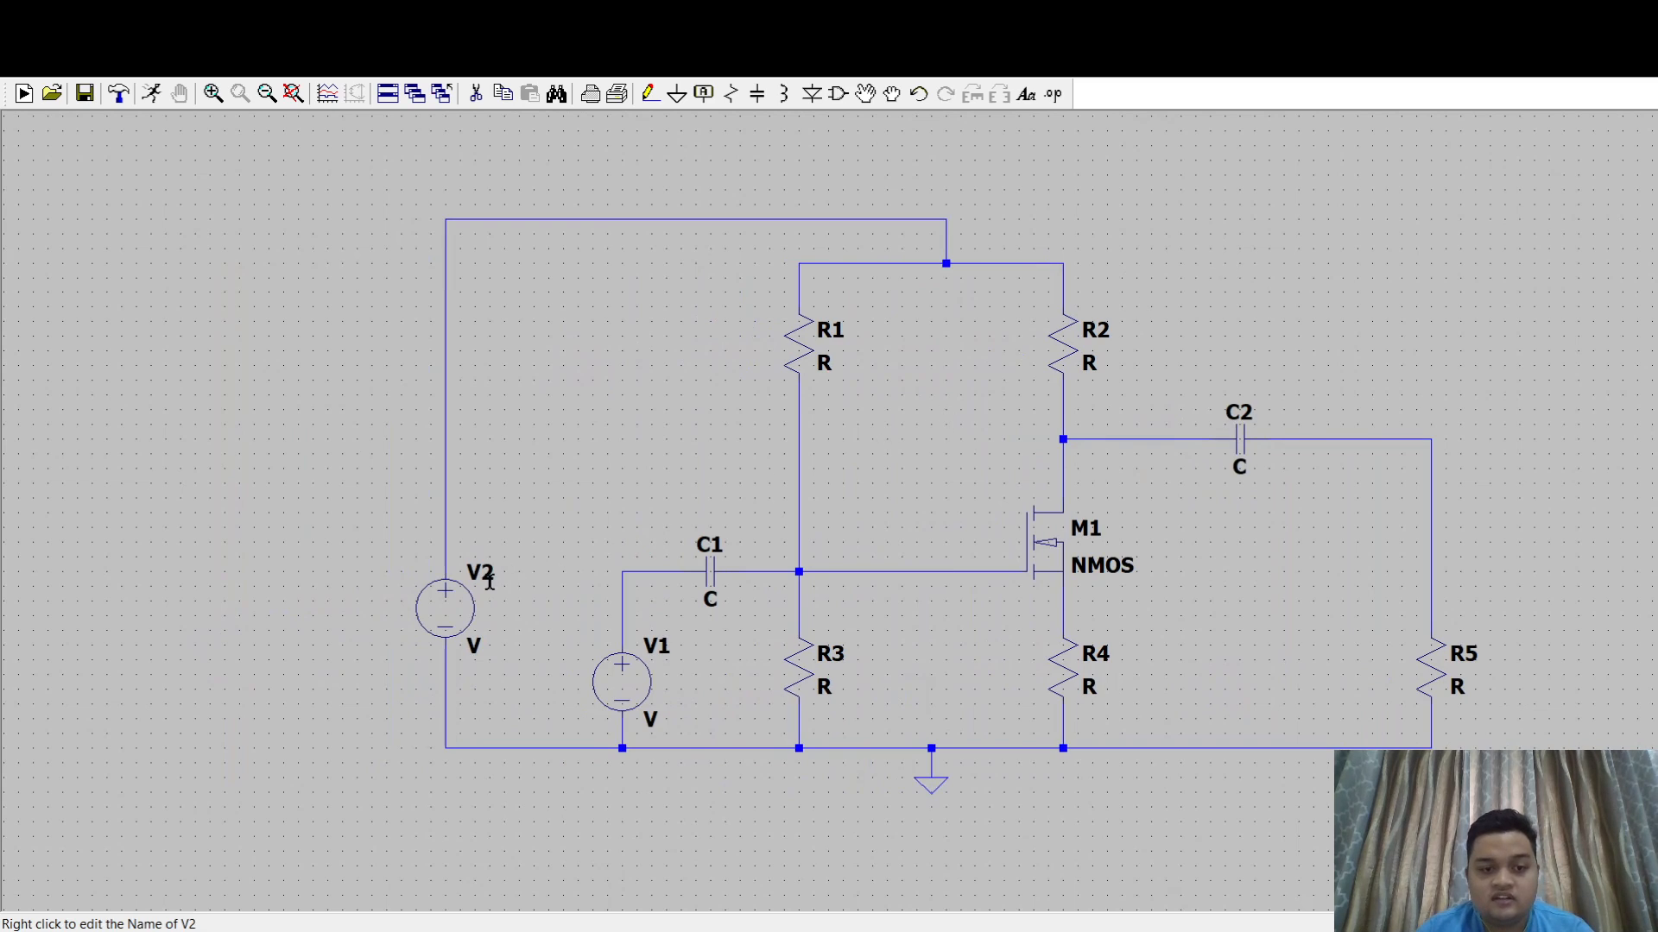
right_click(447, 606)
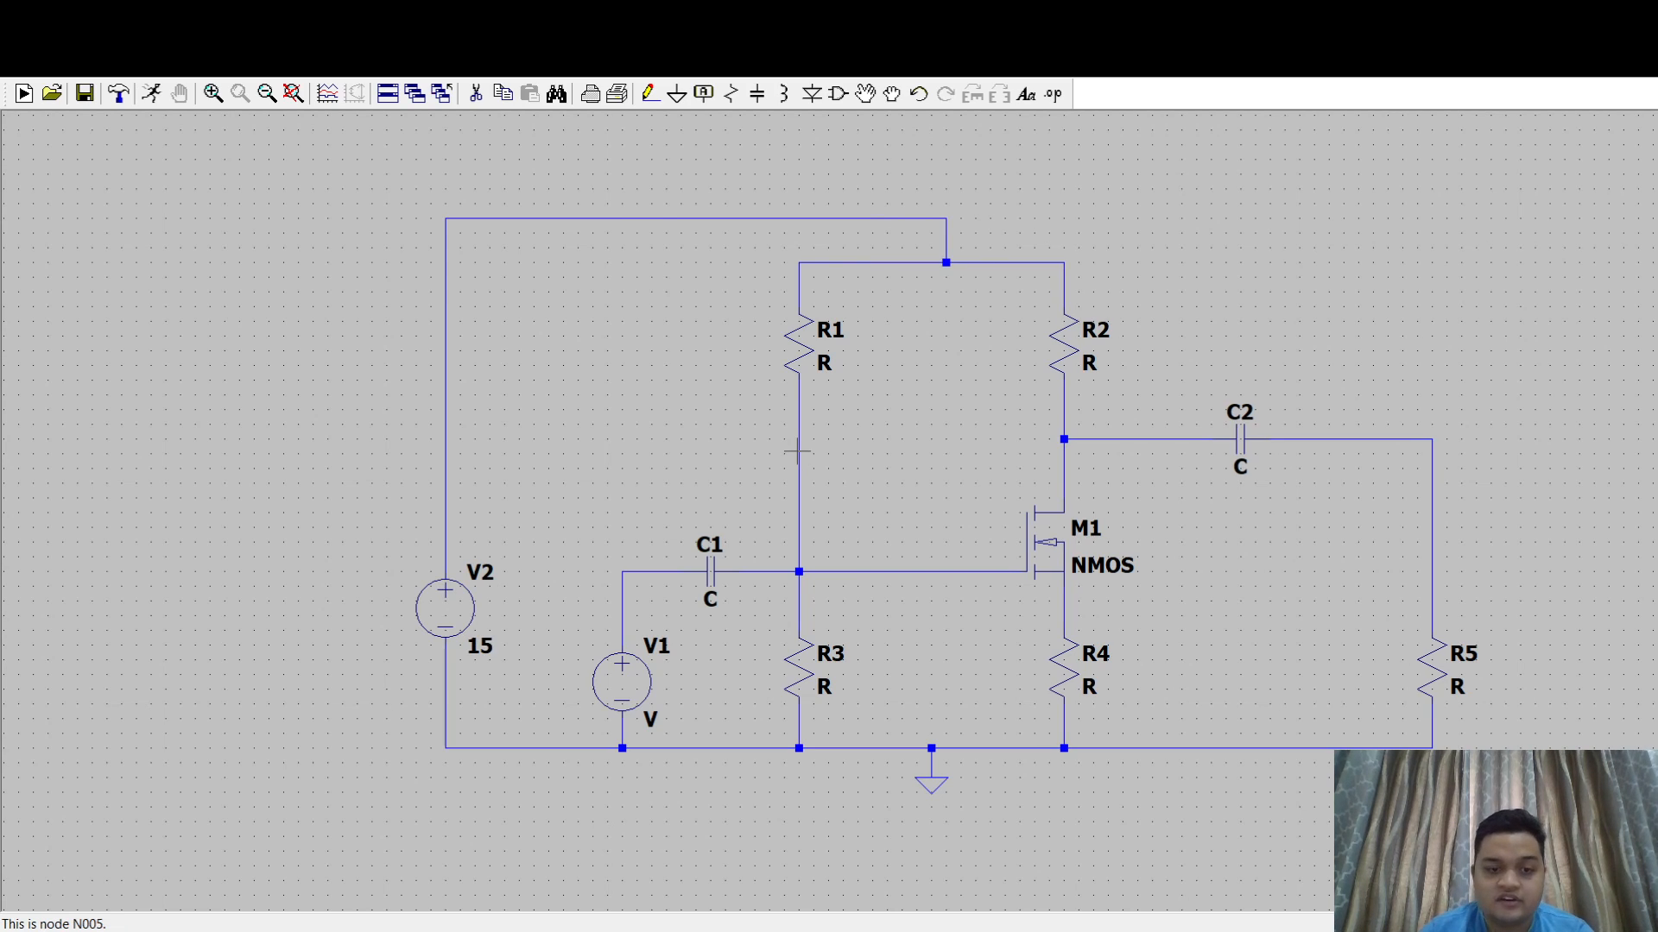
right_click(640, 682)
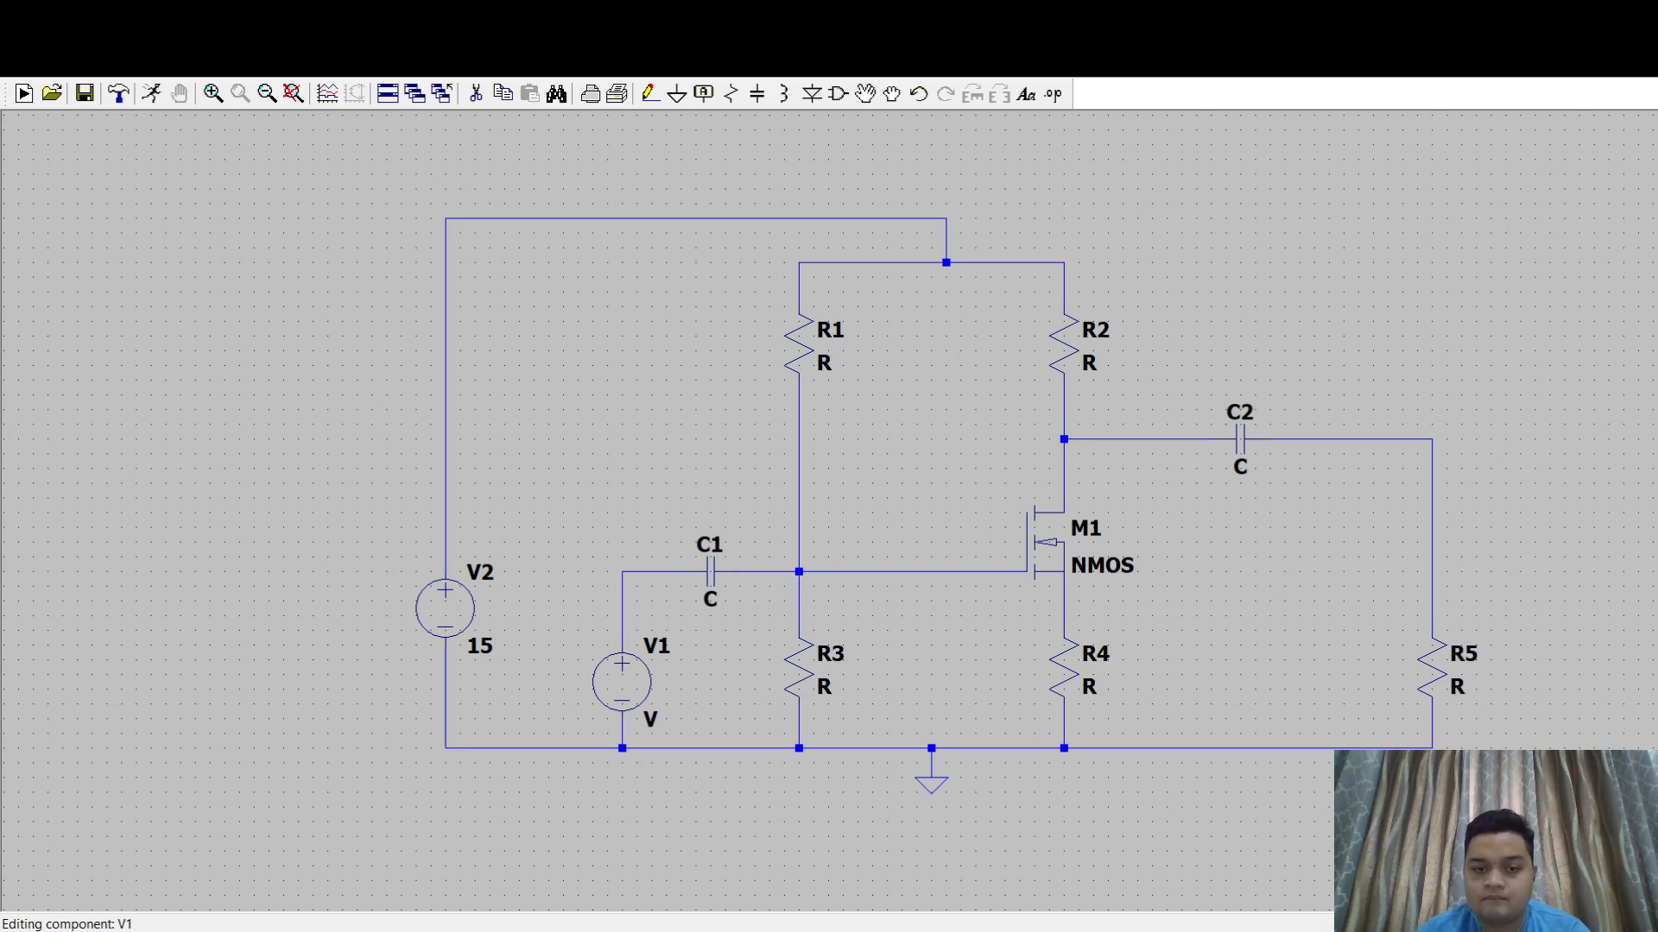
click(798, 481)
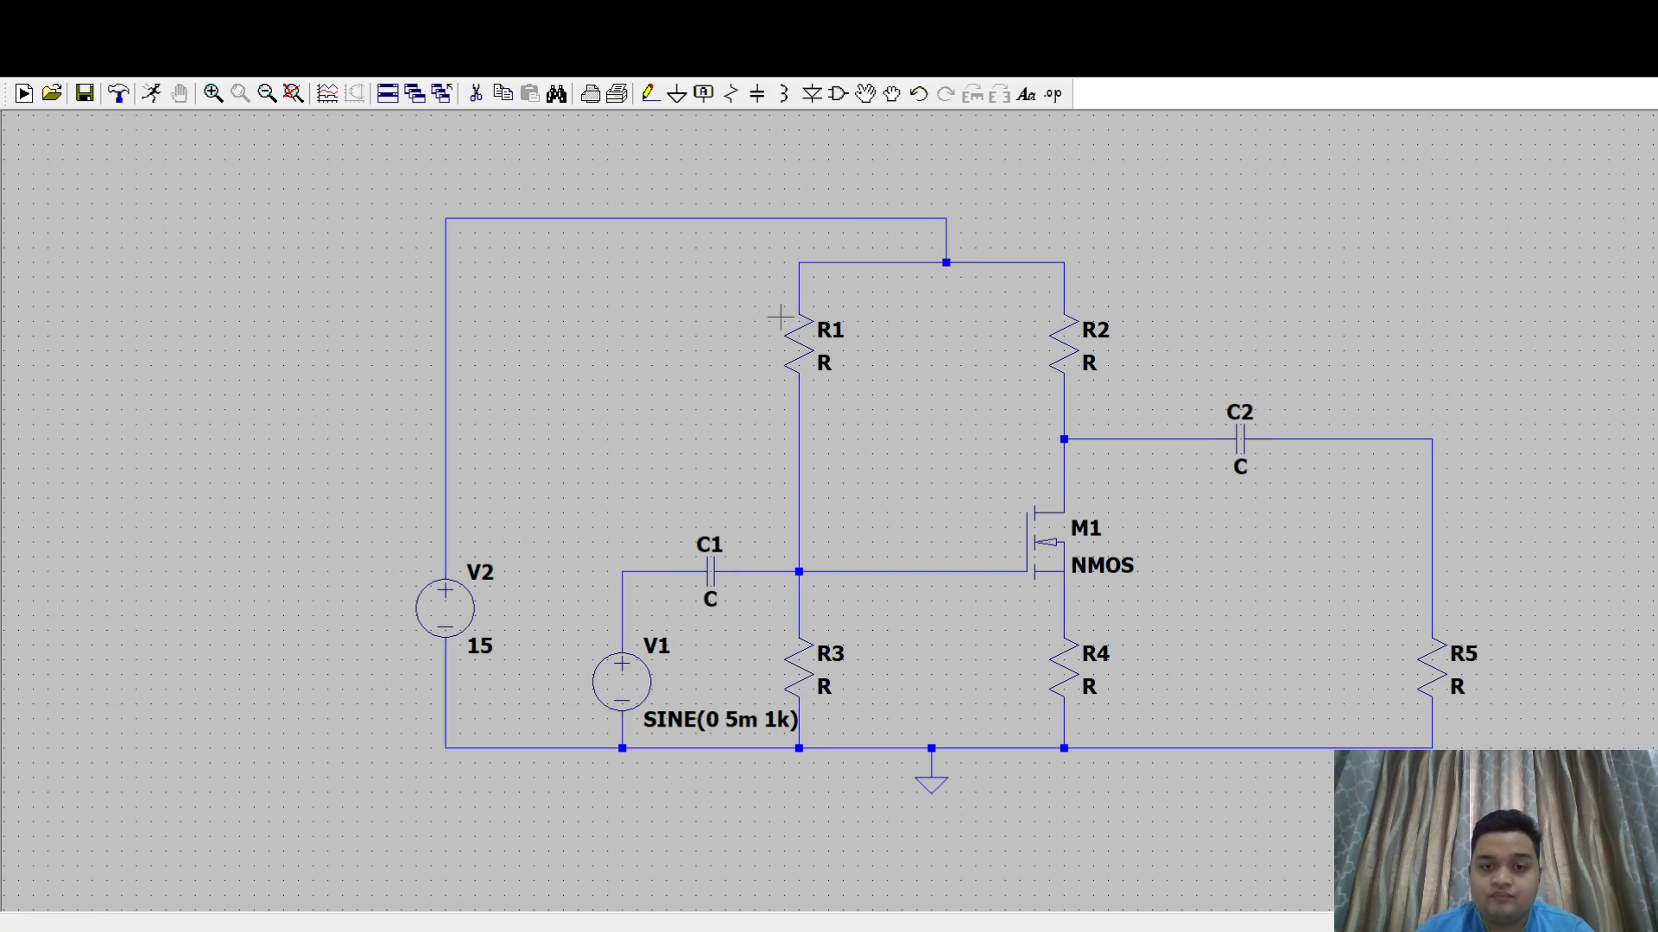
- Set the resistance of R1 to 365 and R3 to 1k
right_click(805, 335)
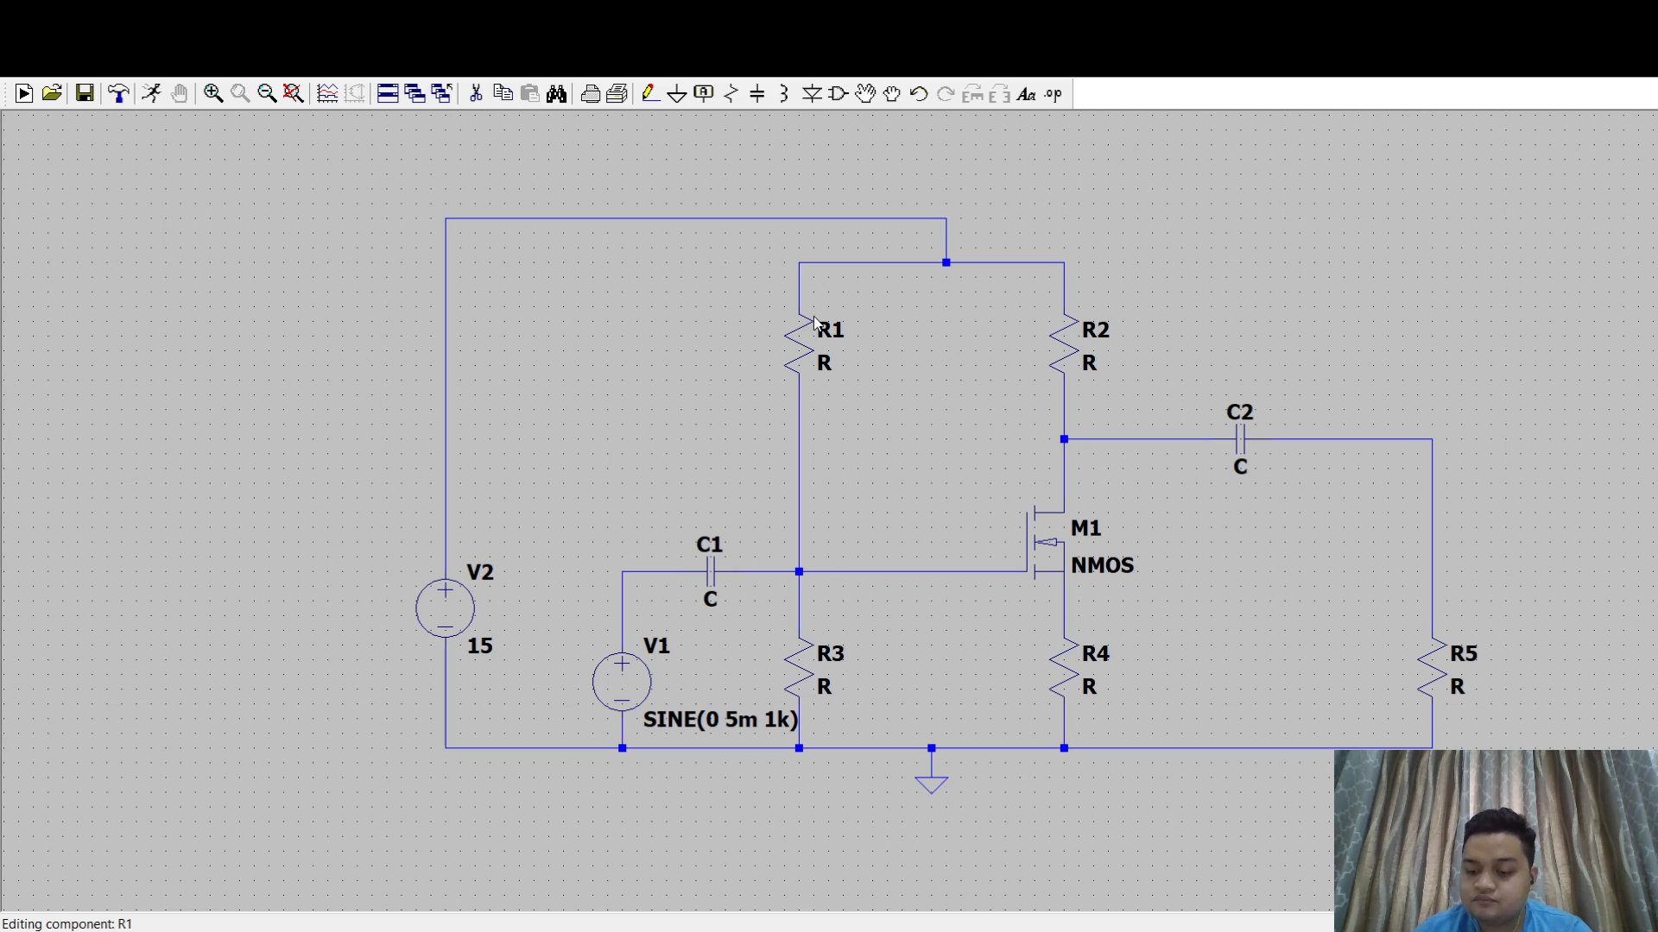
key(Return)
right_click(788, 681)
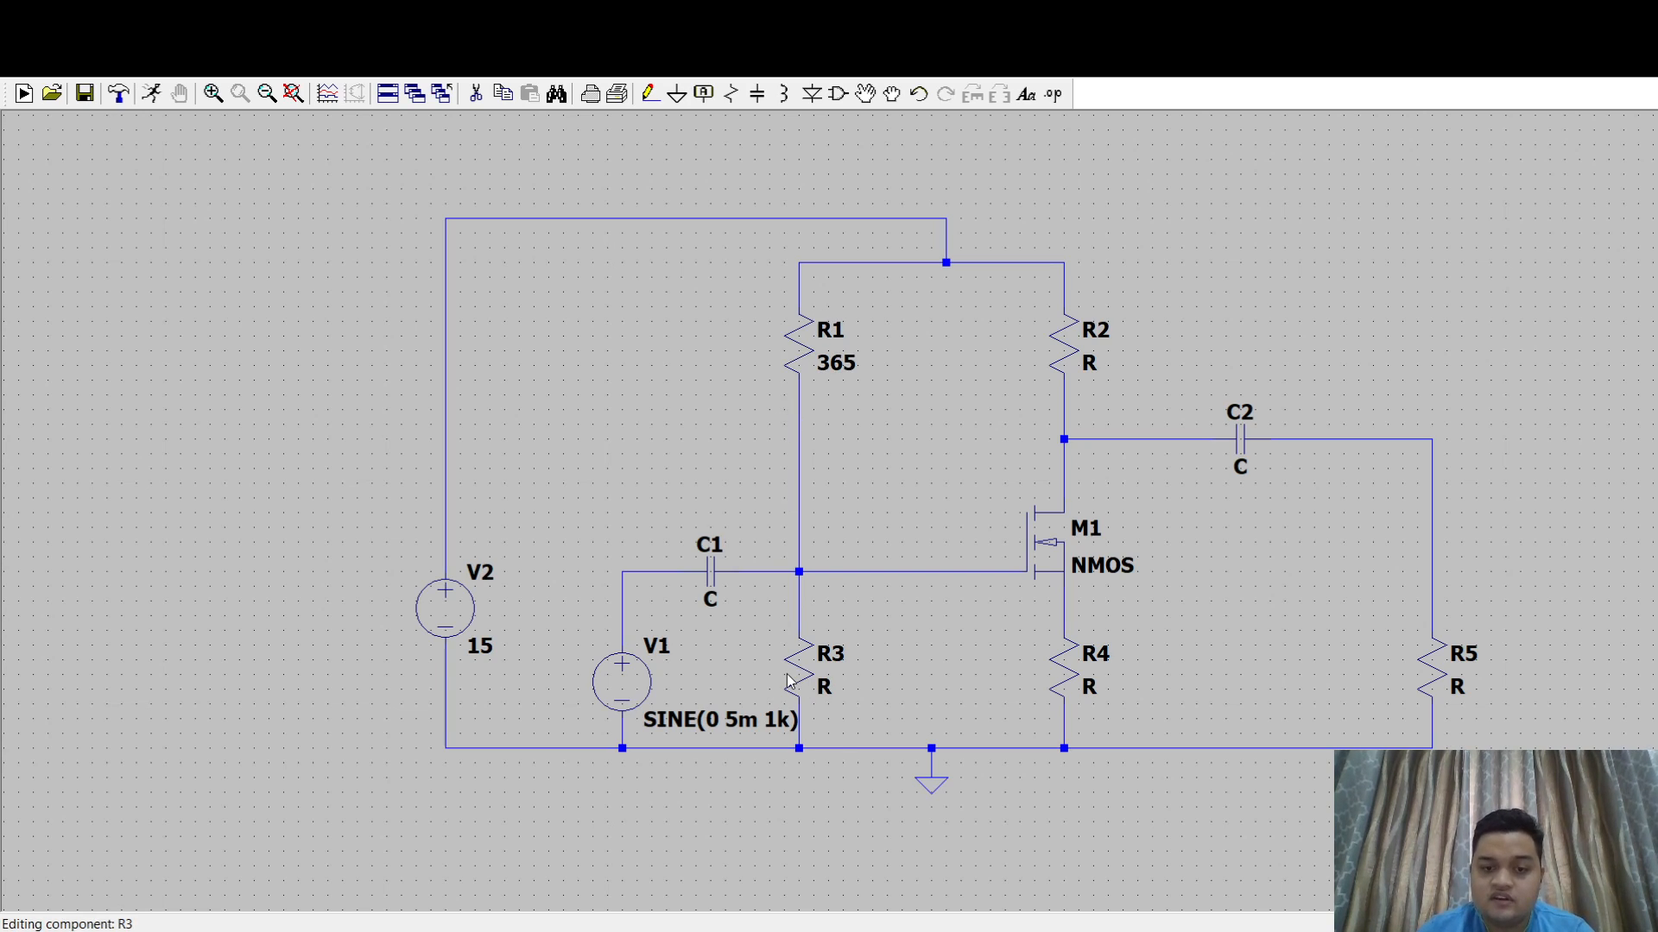
text(1k)
key(Return)
- Set the resistance of R2 to 5k and R4 to 7k
right_click(1075, 364)
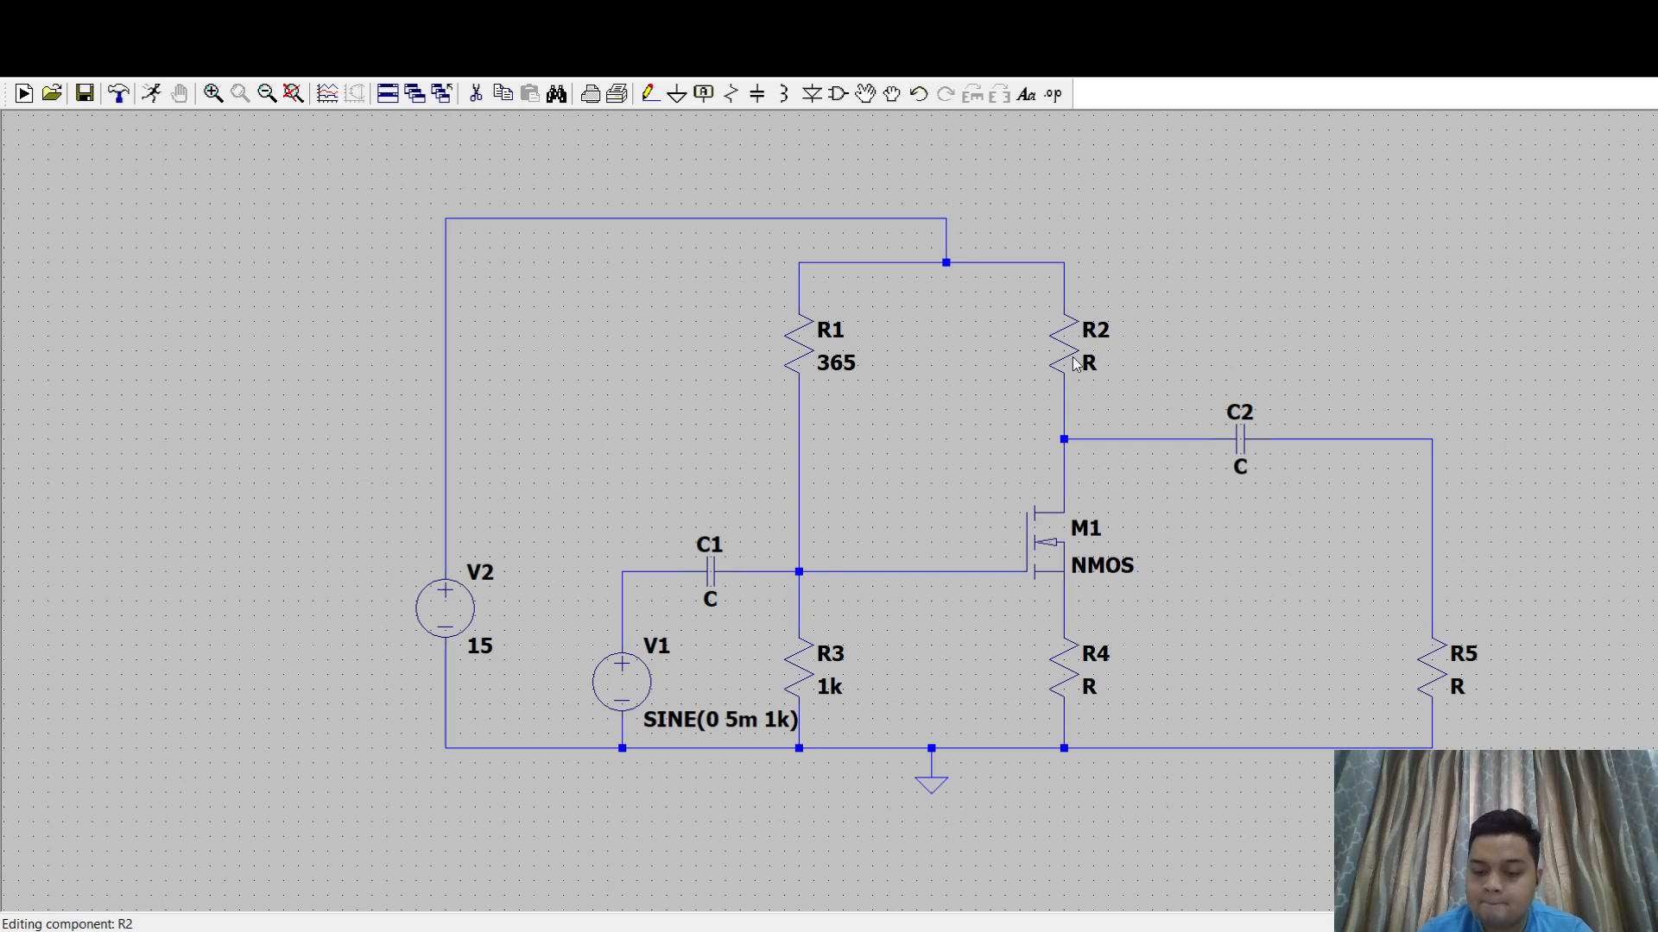
text(5k)
key(Return)
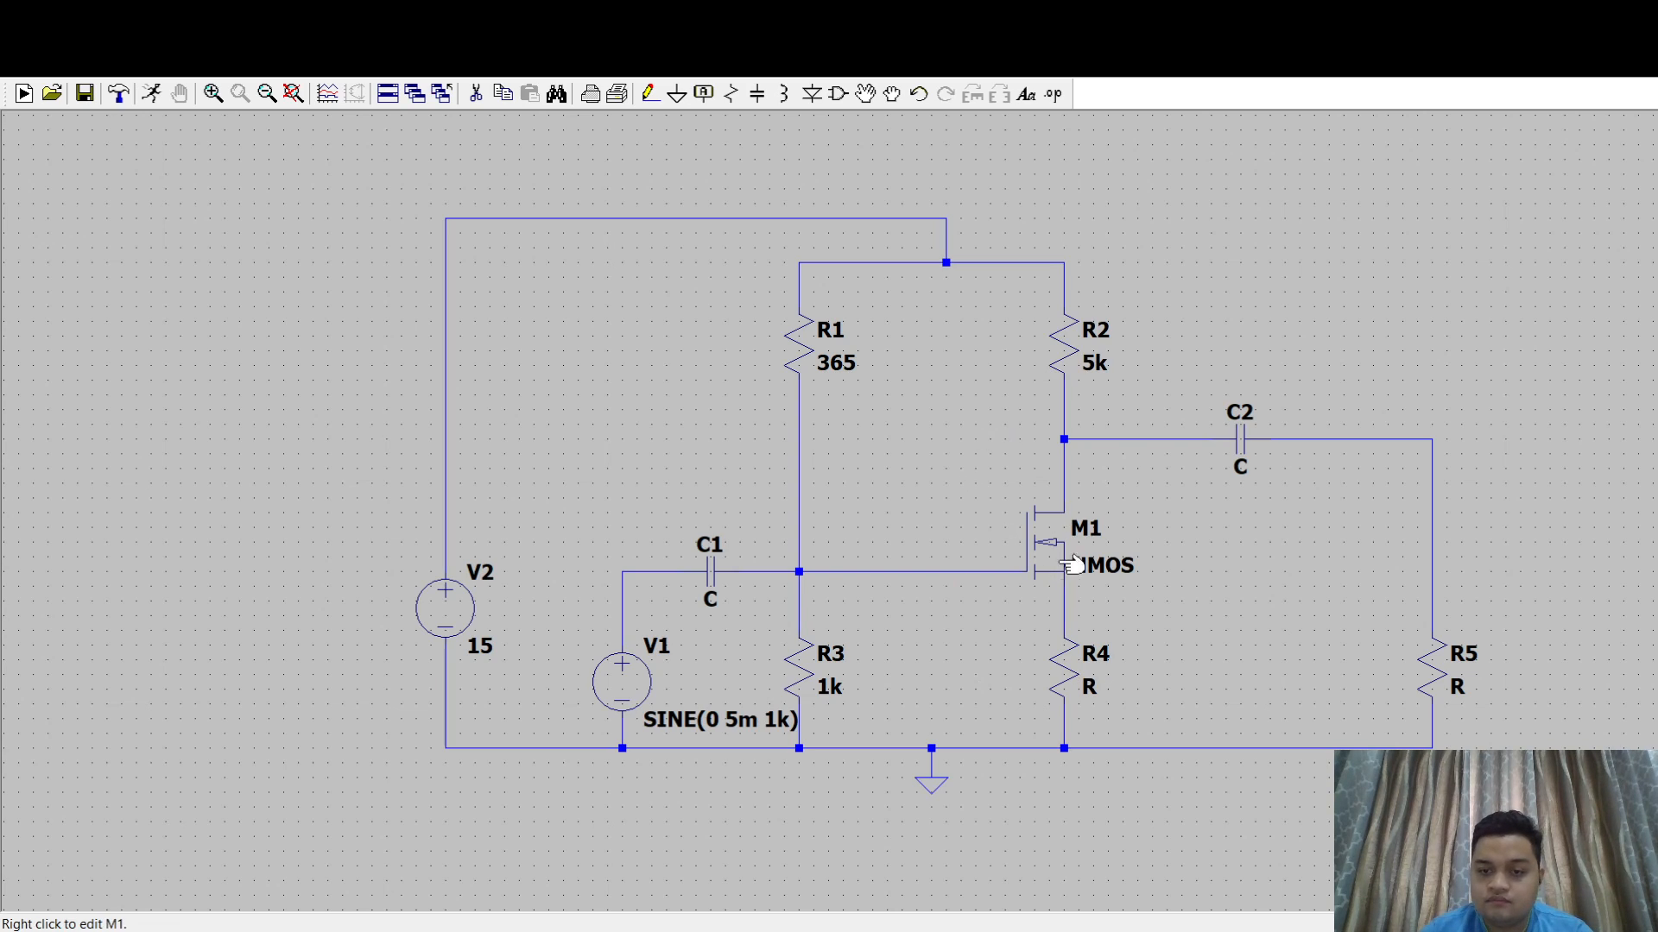
right_click(1061, 676)
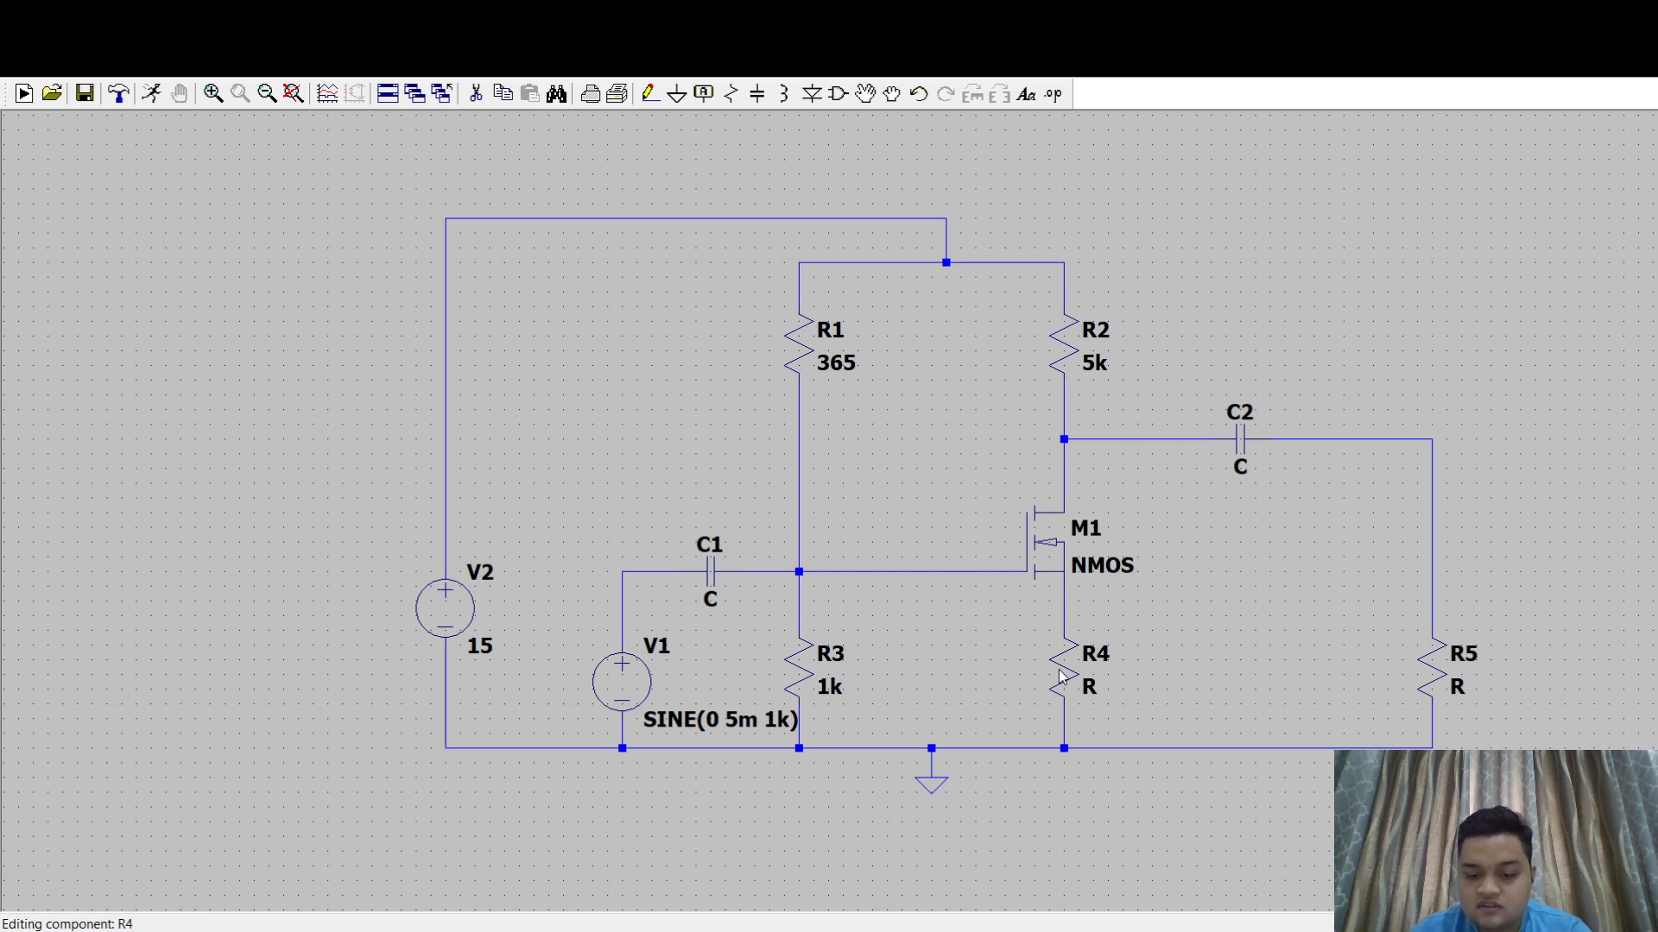
text(7k)
key(Return)
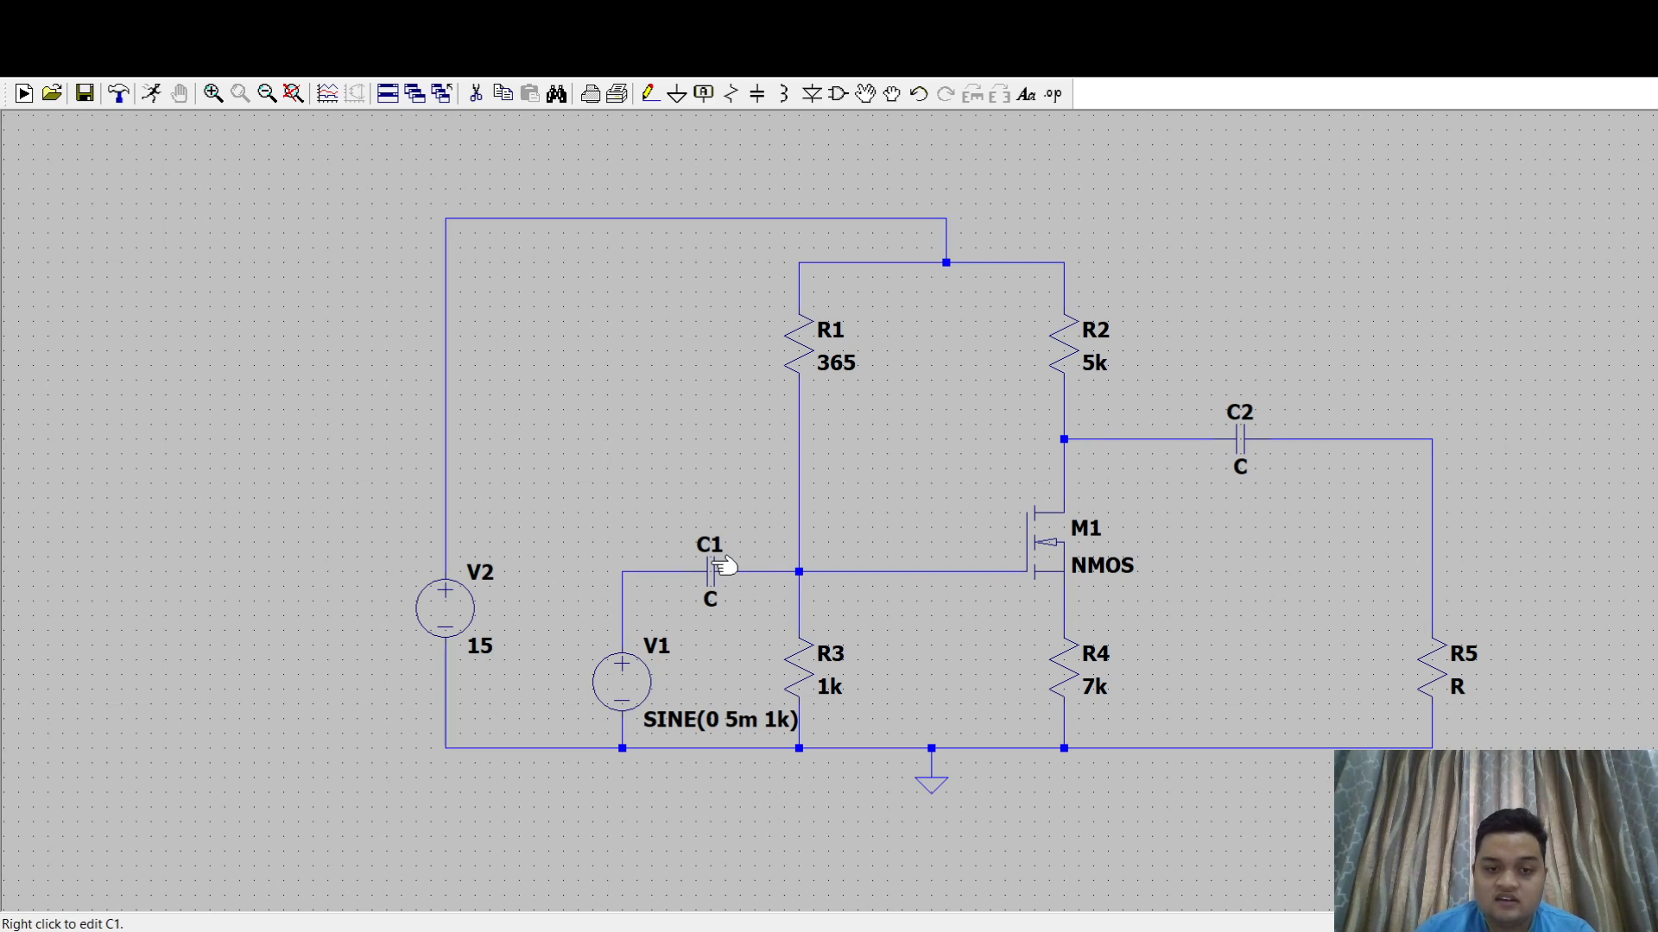
- Set the capacitance of C1 to 1u and C2 to 10u
right_click(711, 570)
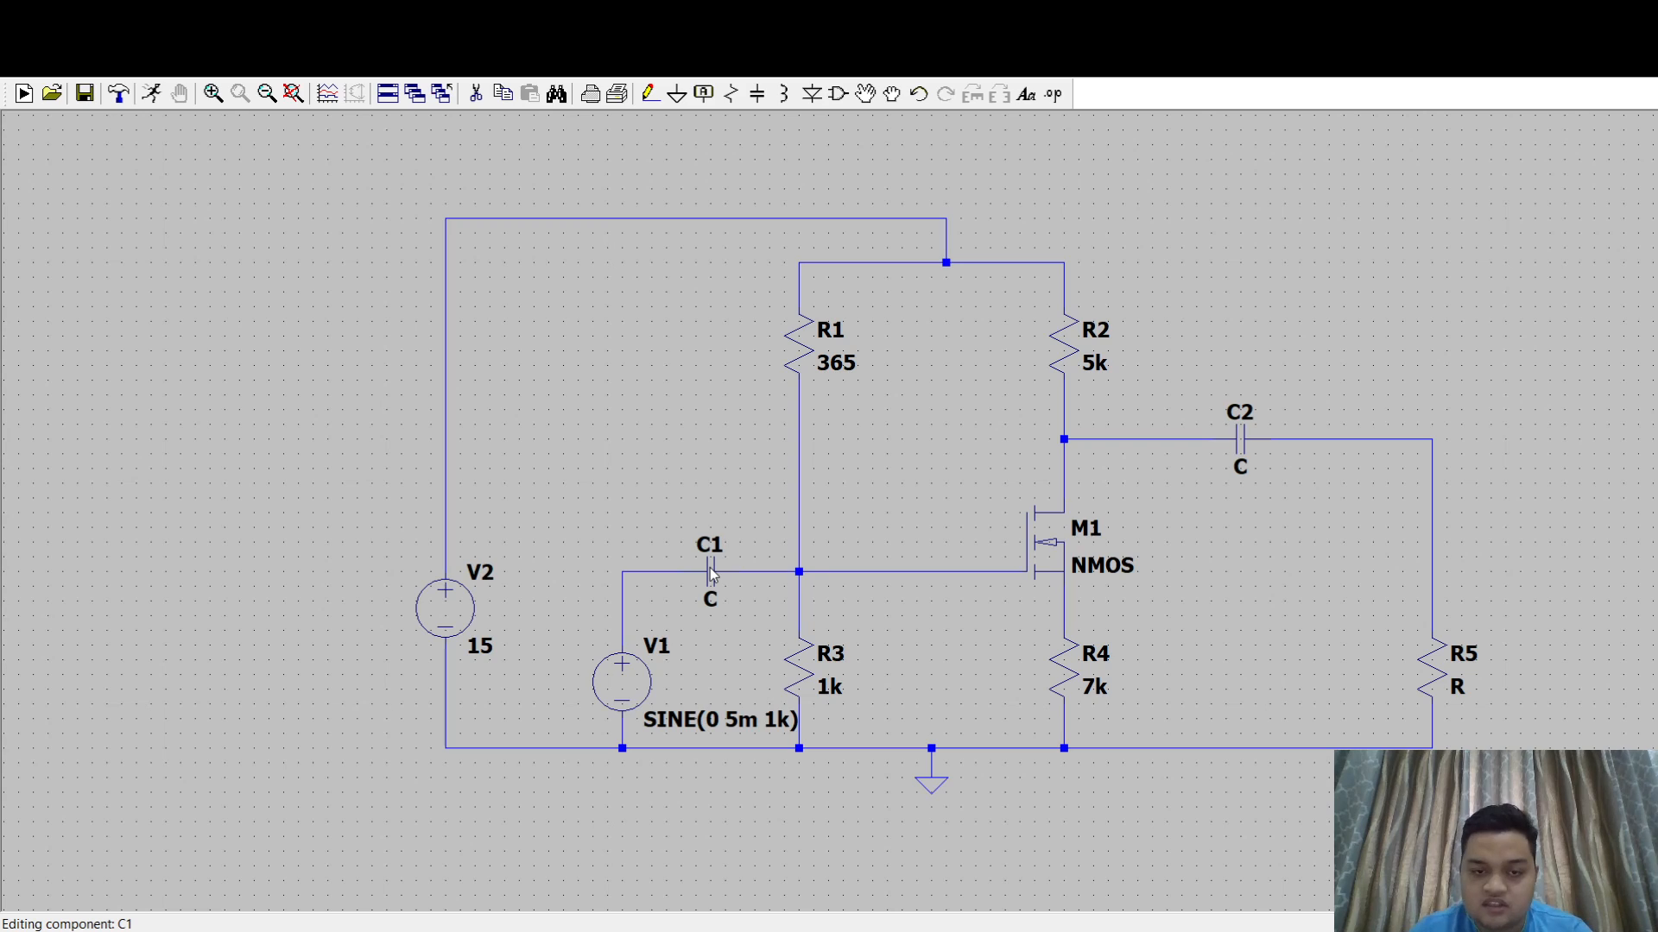
text(1u)
key(Return)
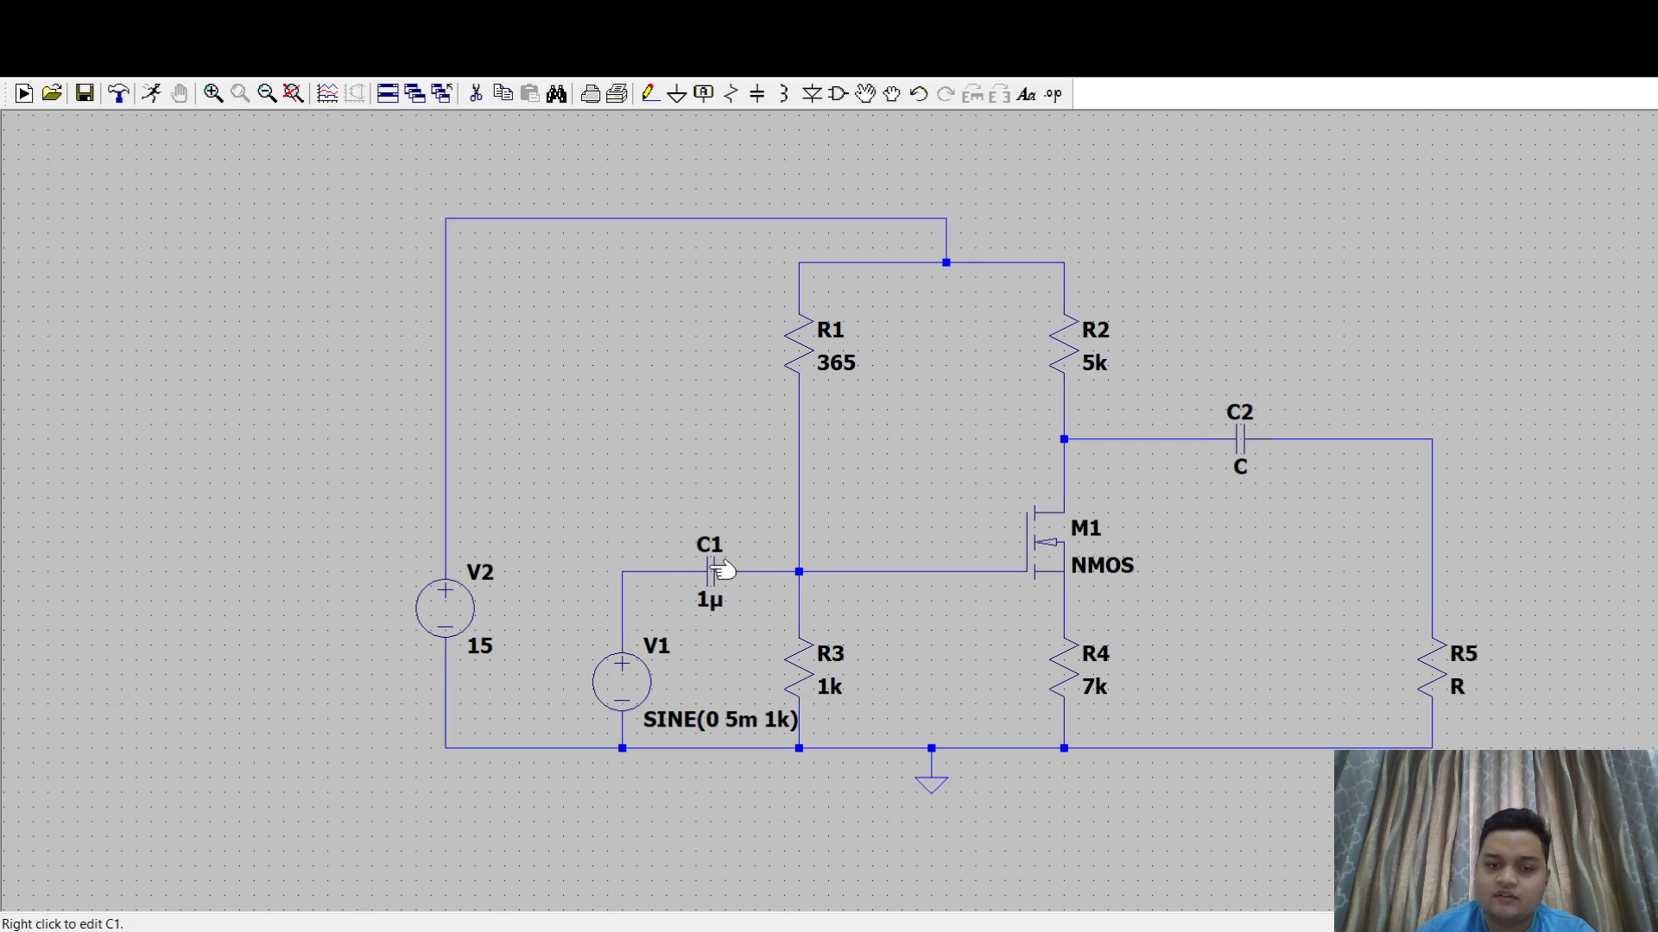
right_click(1235, 442)
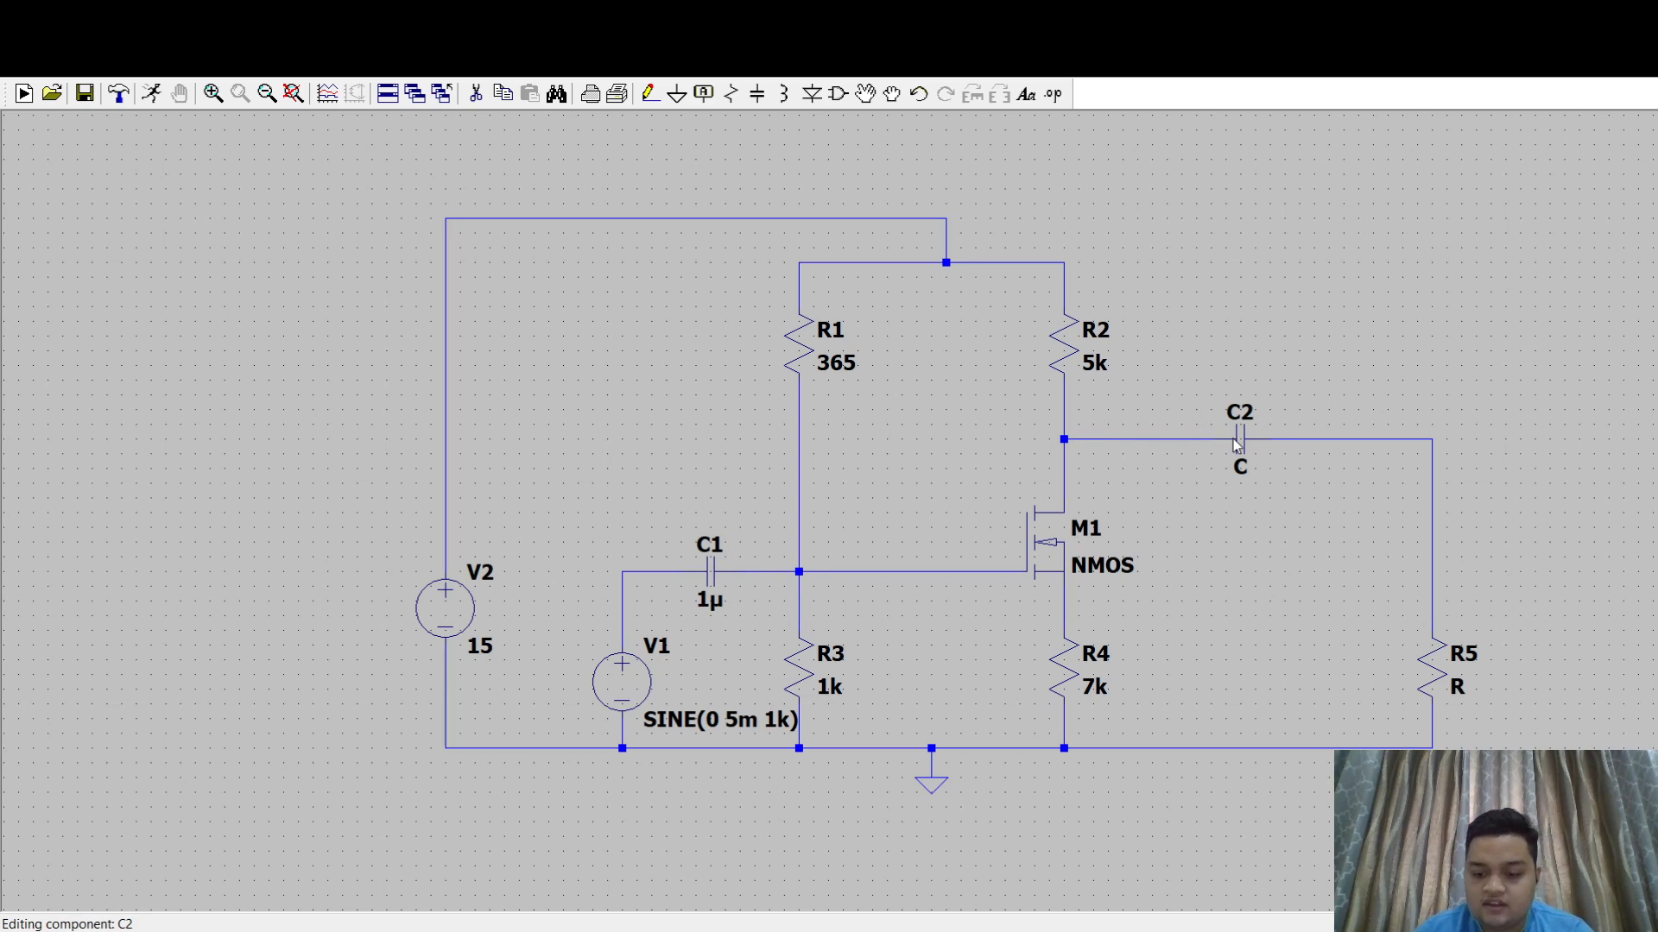
text(10u)
key(Return)
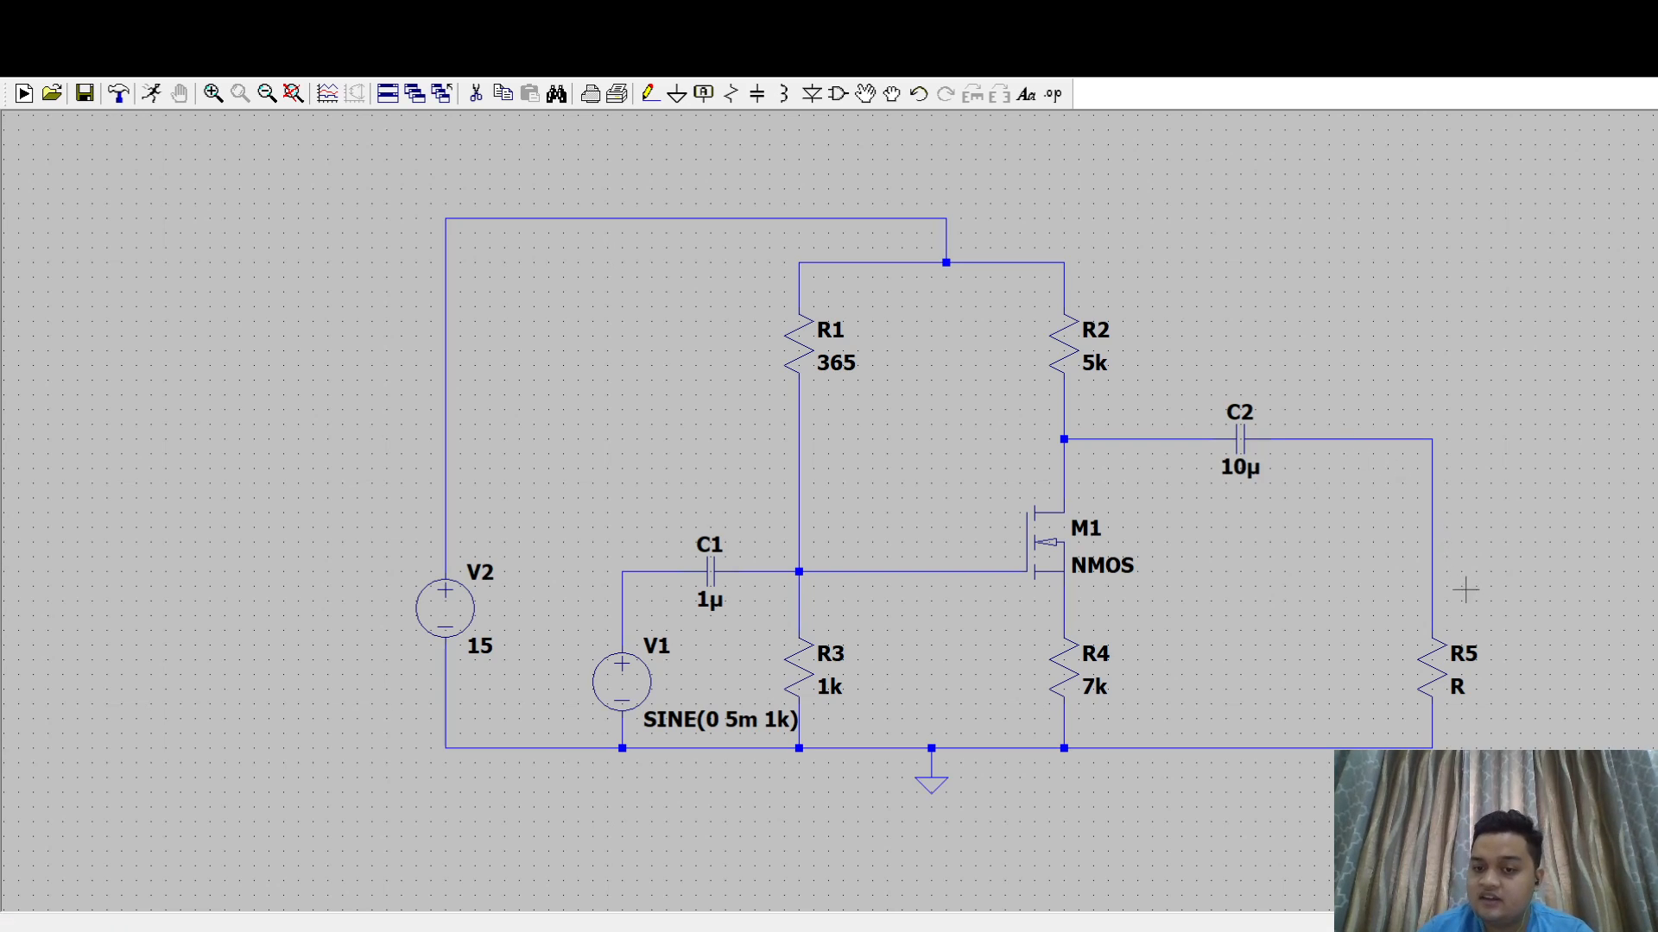
- Set the resistance of R5 to 1k and assign the IRLML6346 model to transistor M1
right_click(1438, 669)
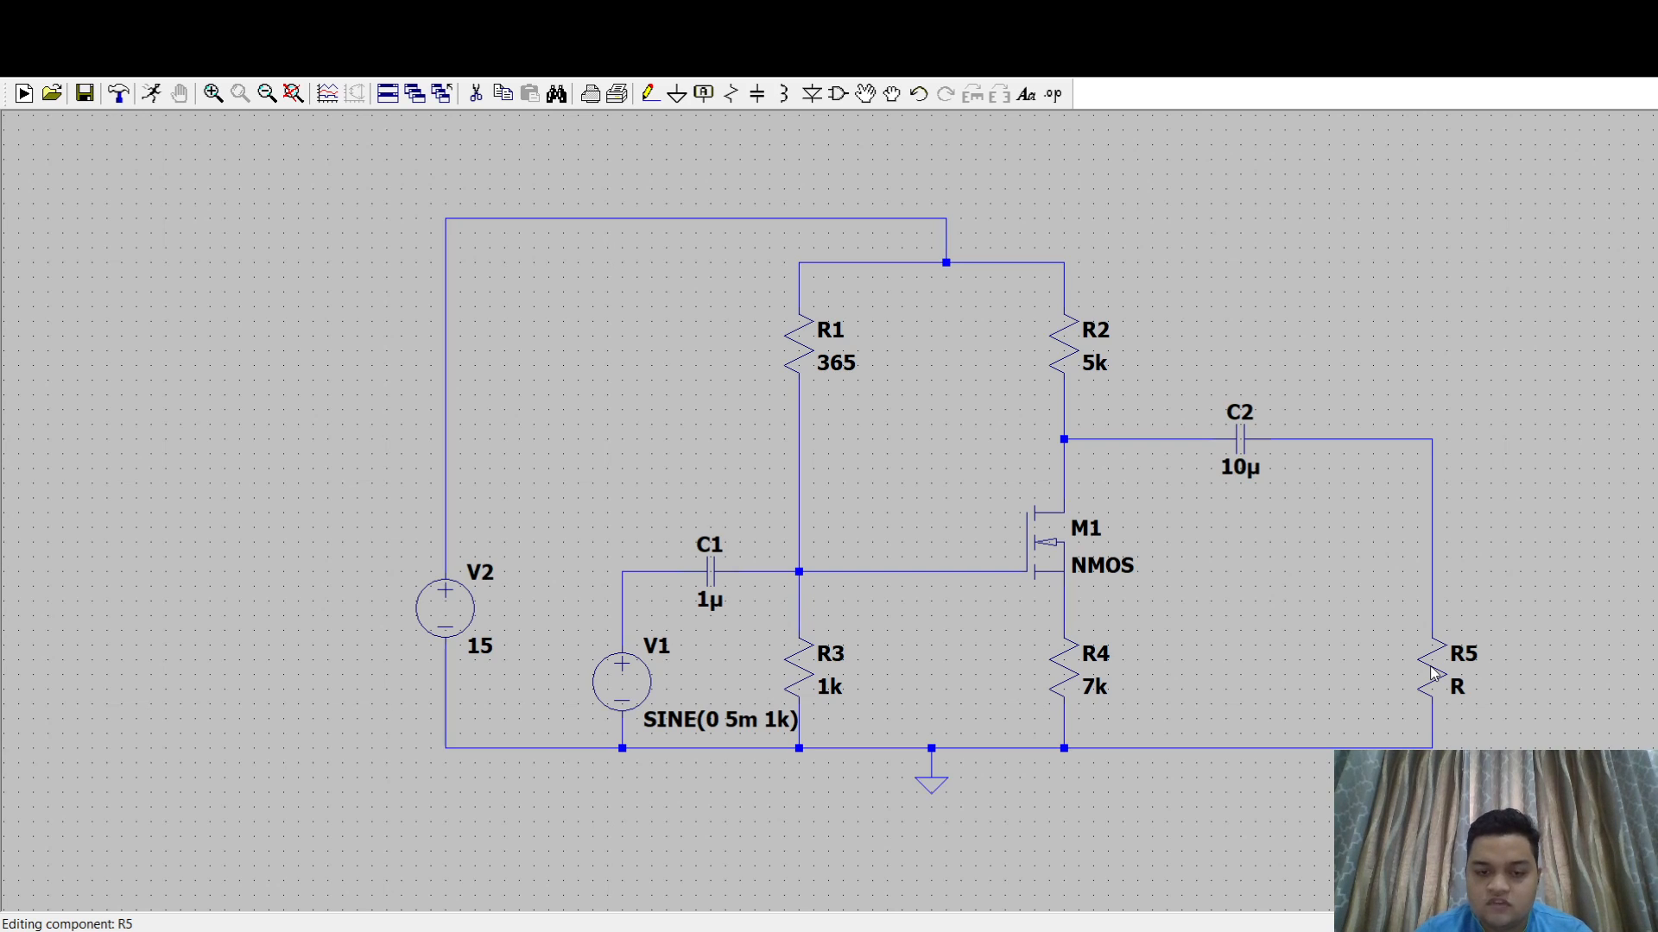
key(Return)
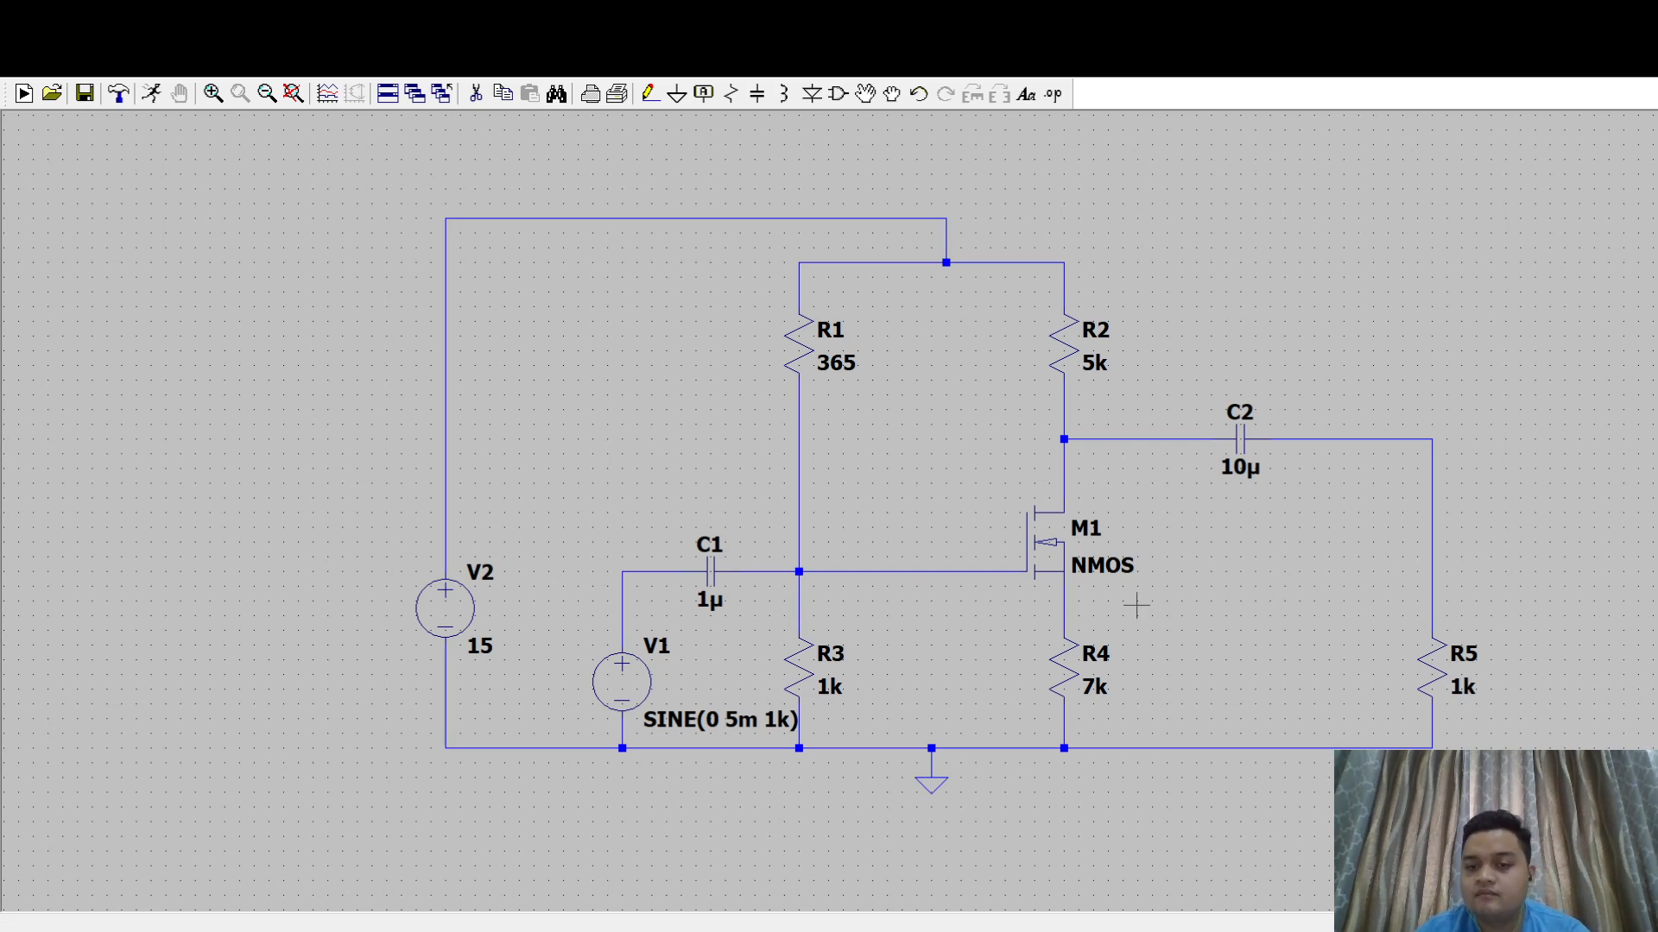
right_click(1049, 566)
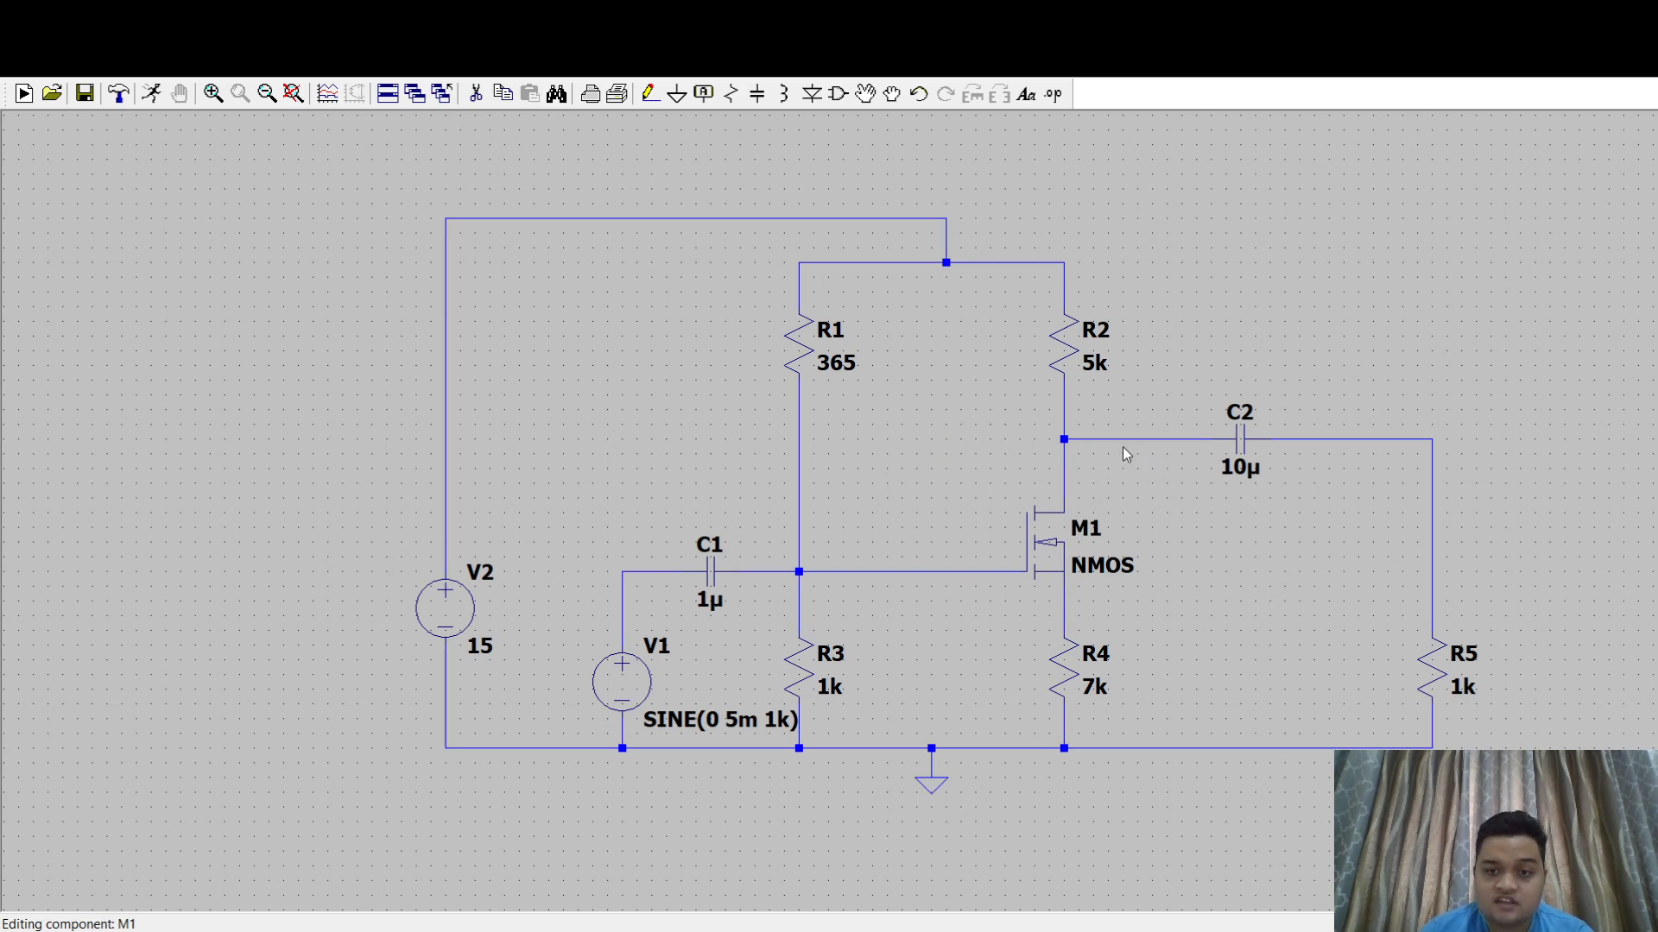
click(624, 555)
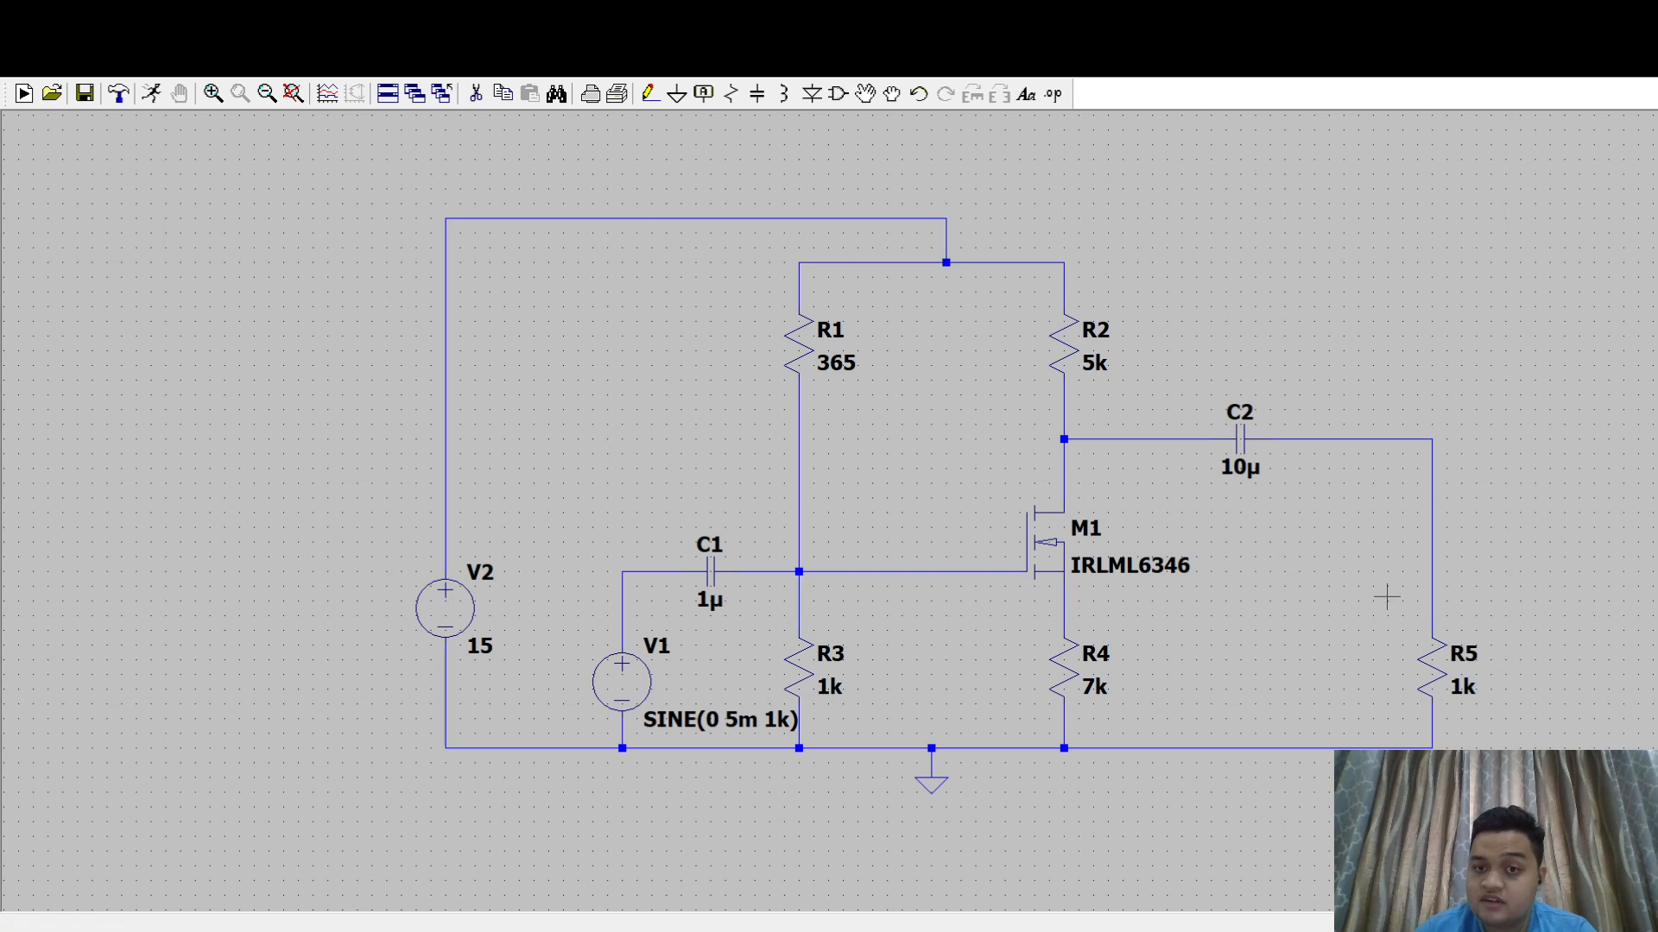
- Place an .op directive to the right of R2 and run the operating-point simulation
drag(1339, 533, 1228, 619)
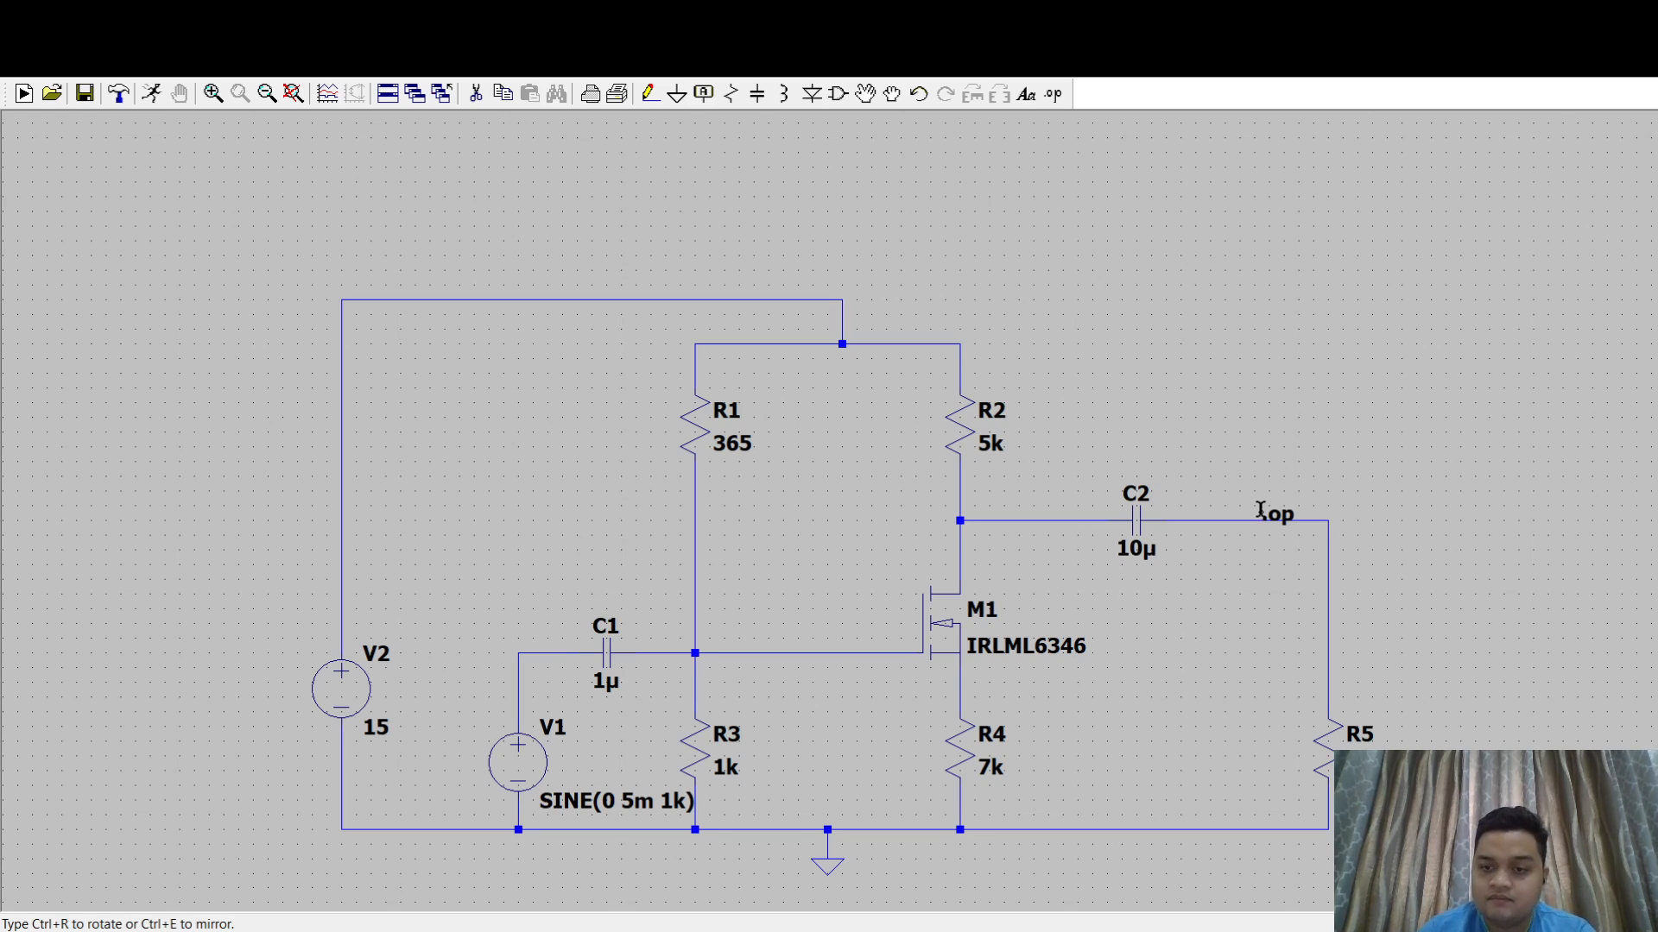
click(1086, 395)
click(1196, 358)
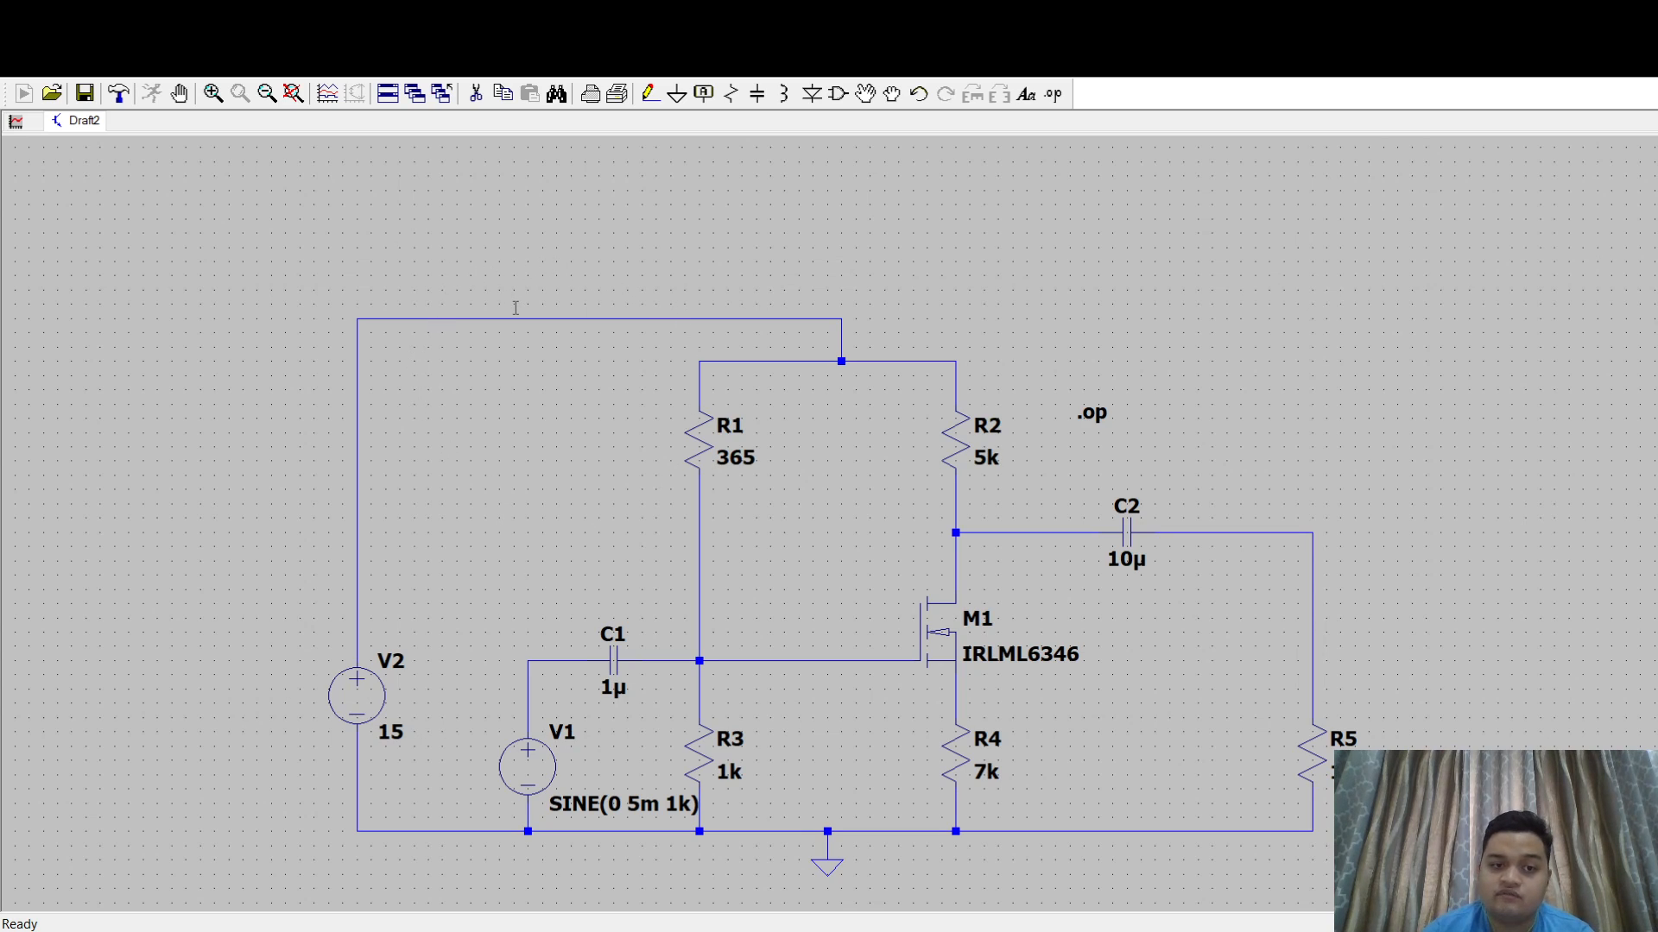
click(1189, 212)
- Delete the .op directive beside R2
drag(1200, 349, 1122, 311)
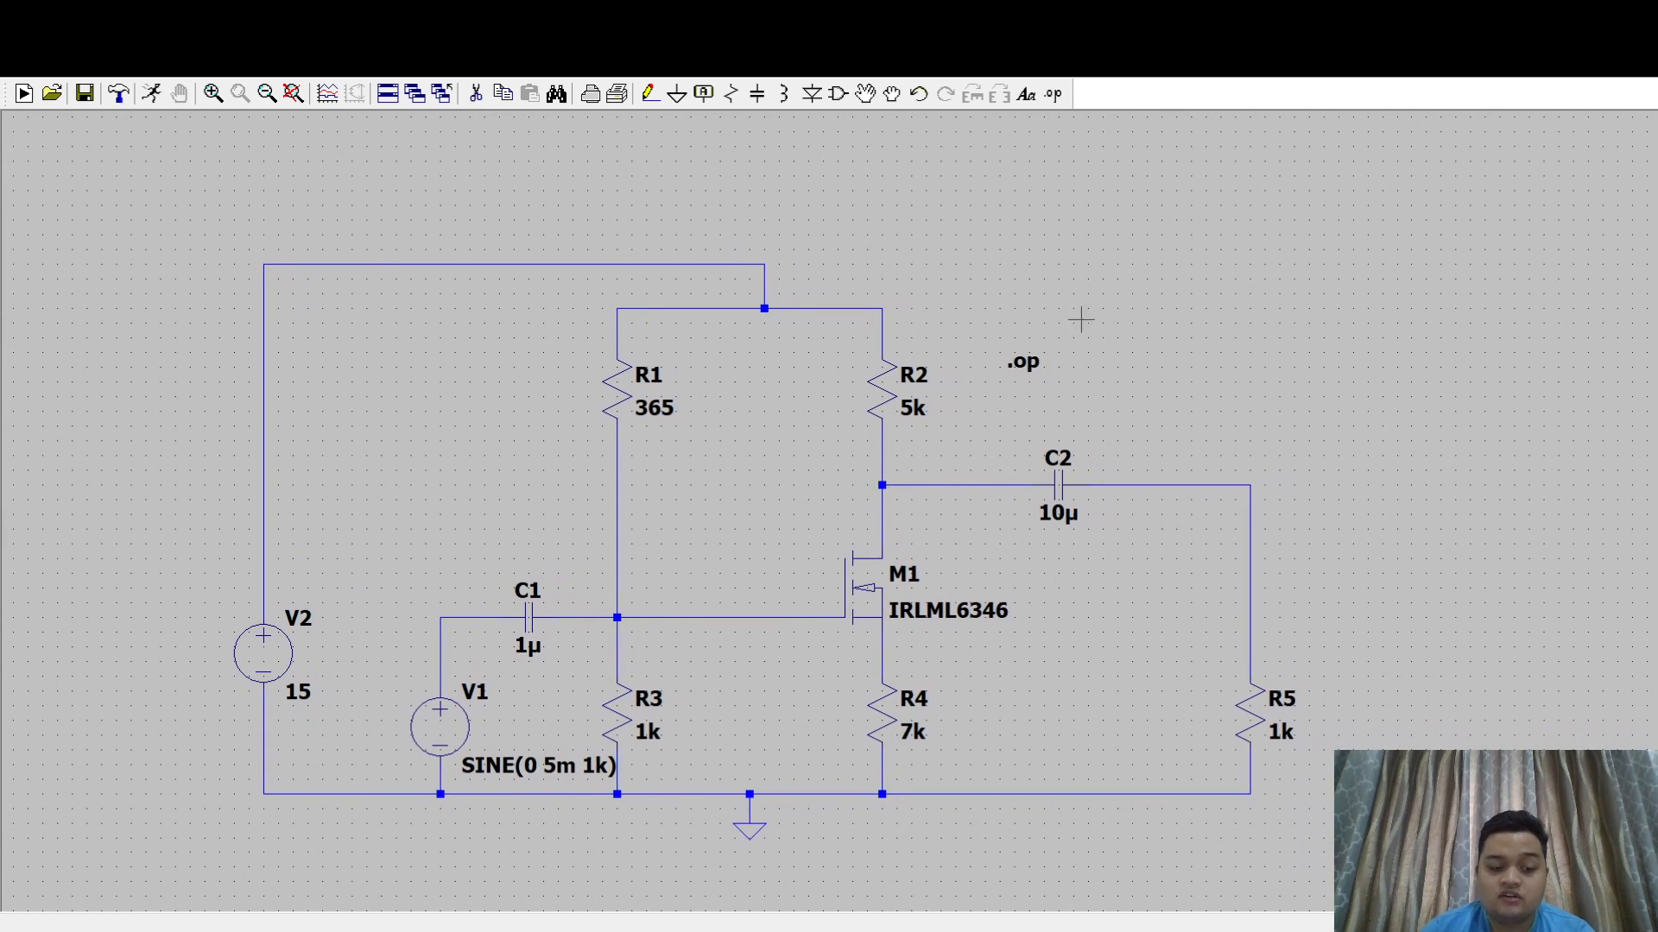
key(Delete)
click(1023, 361)
key(Escape)
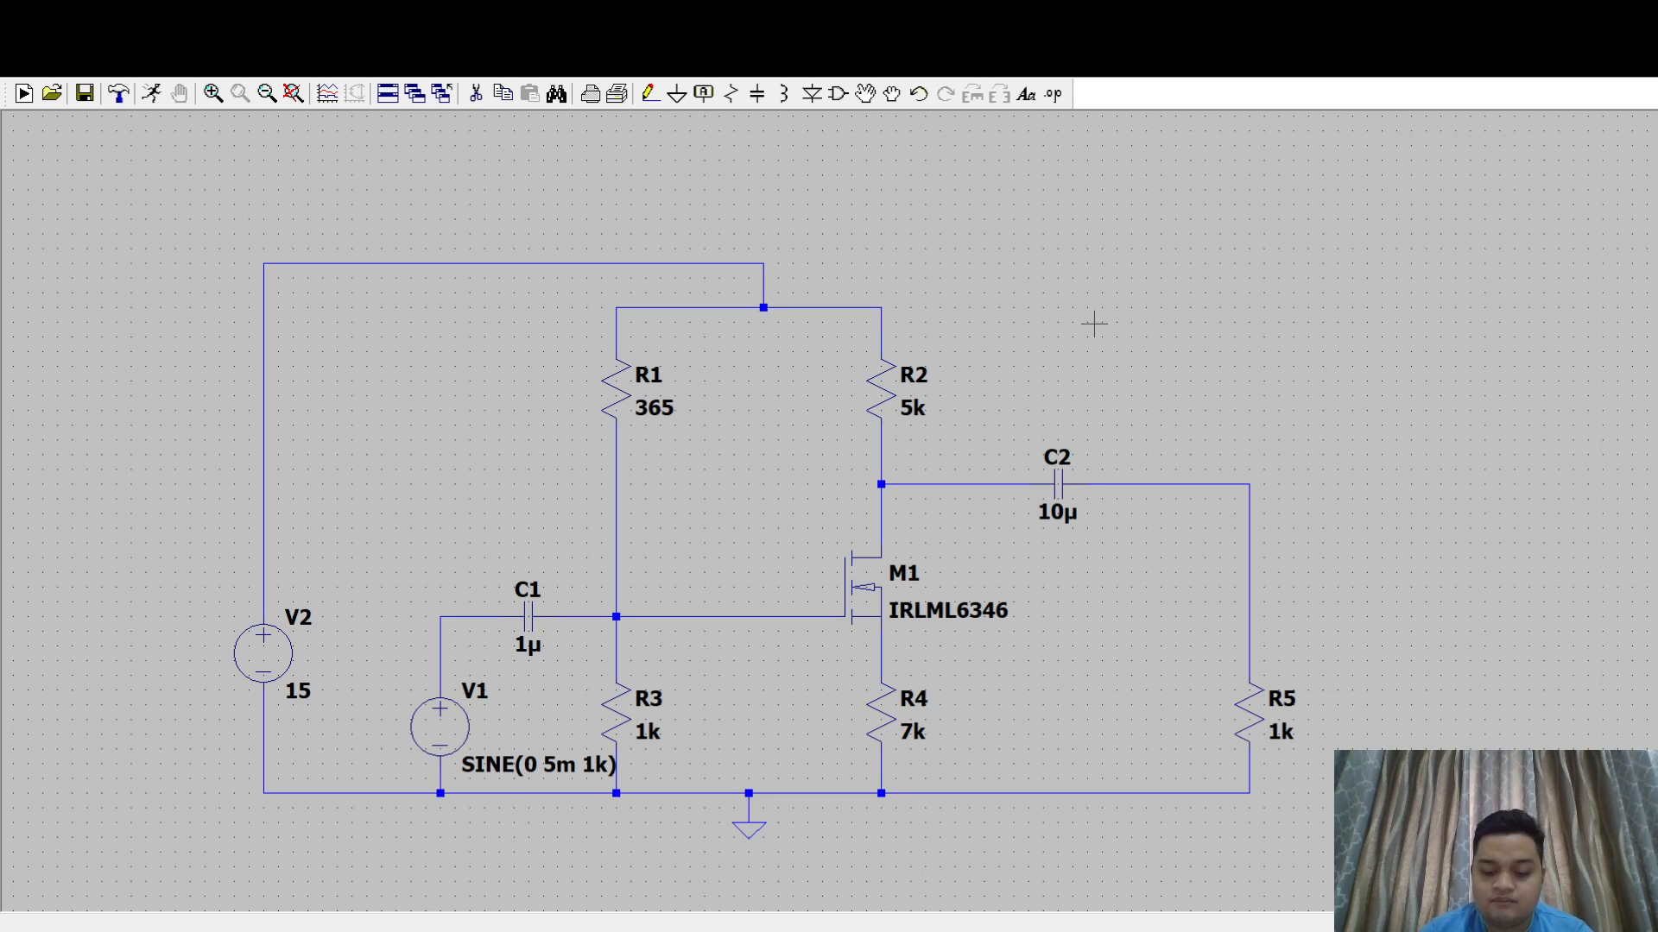
- Place a net label named vi on the wire between V1 and C1
drag(1121, 322, 1013, 311)
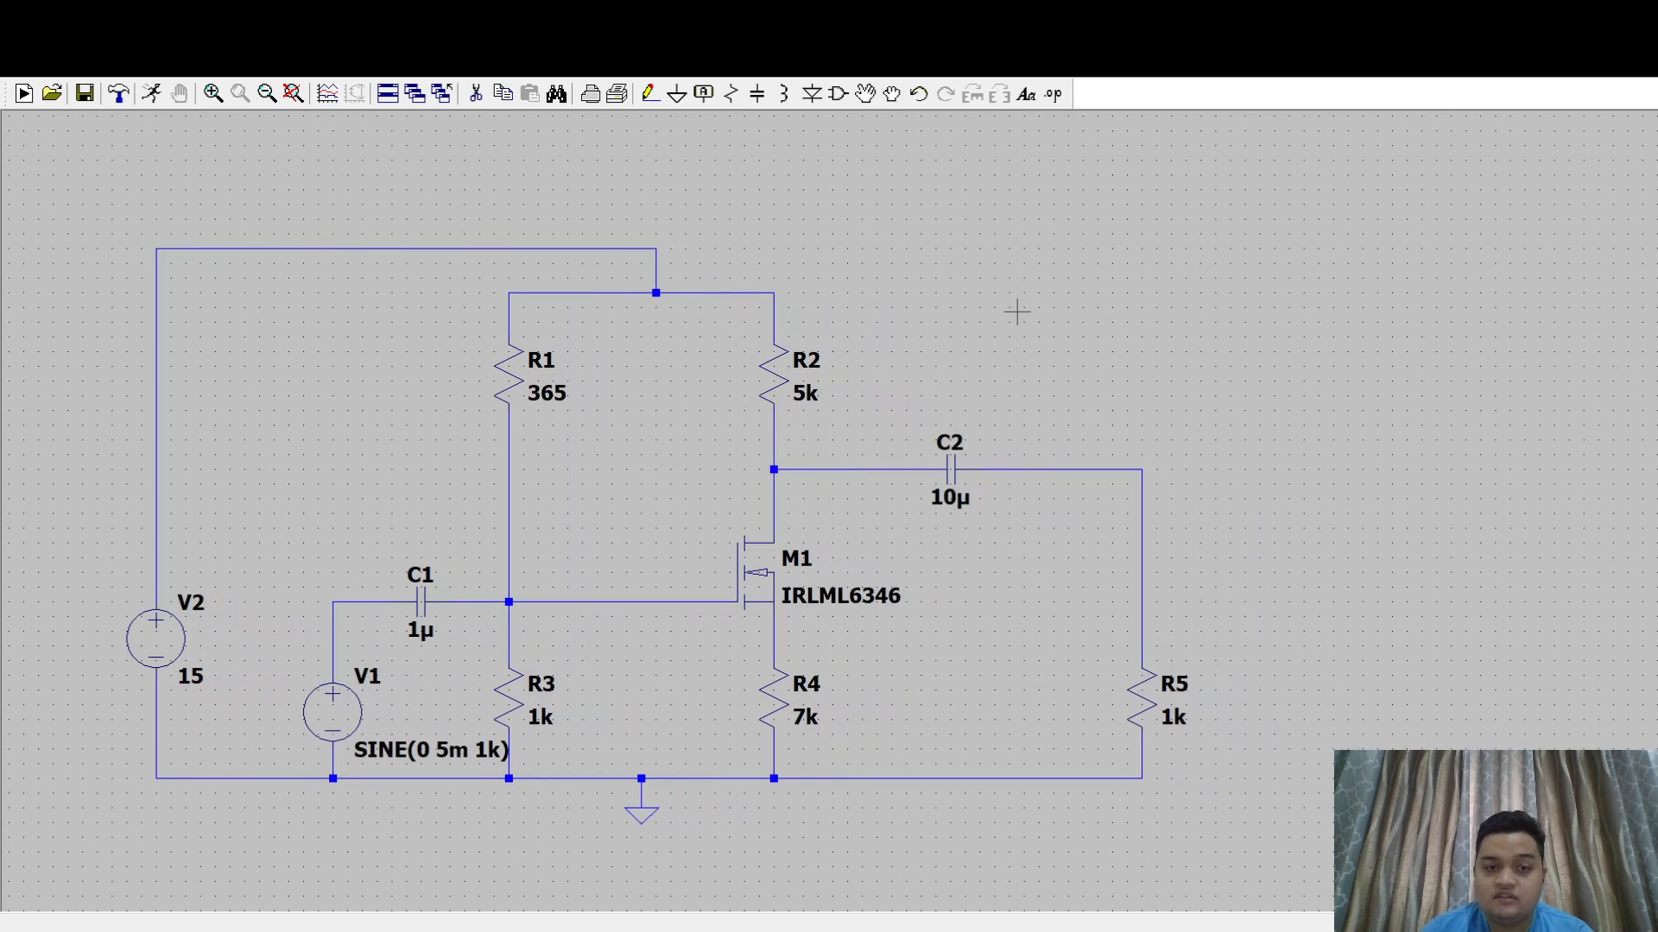
drag(1217, 325, 1122, 404)
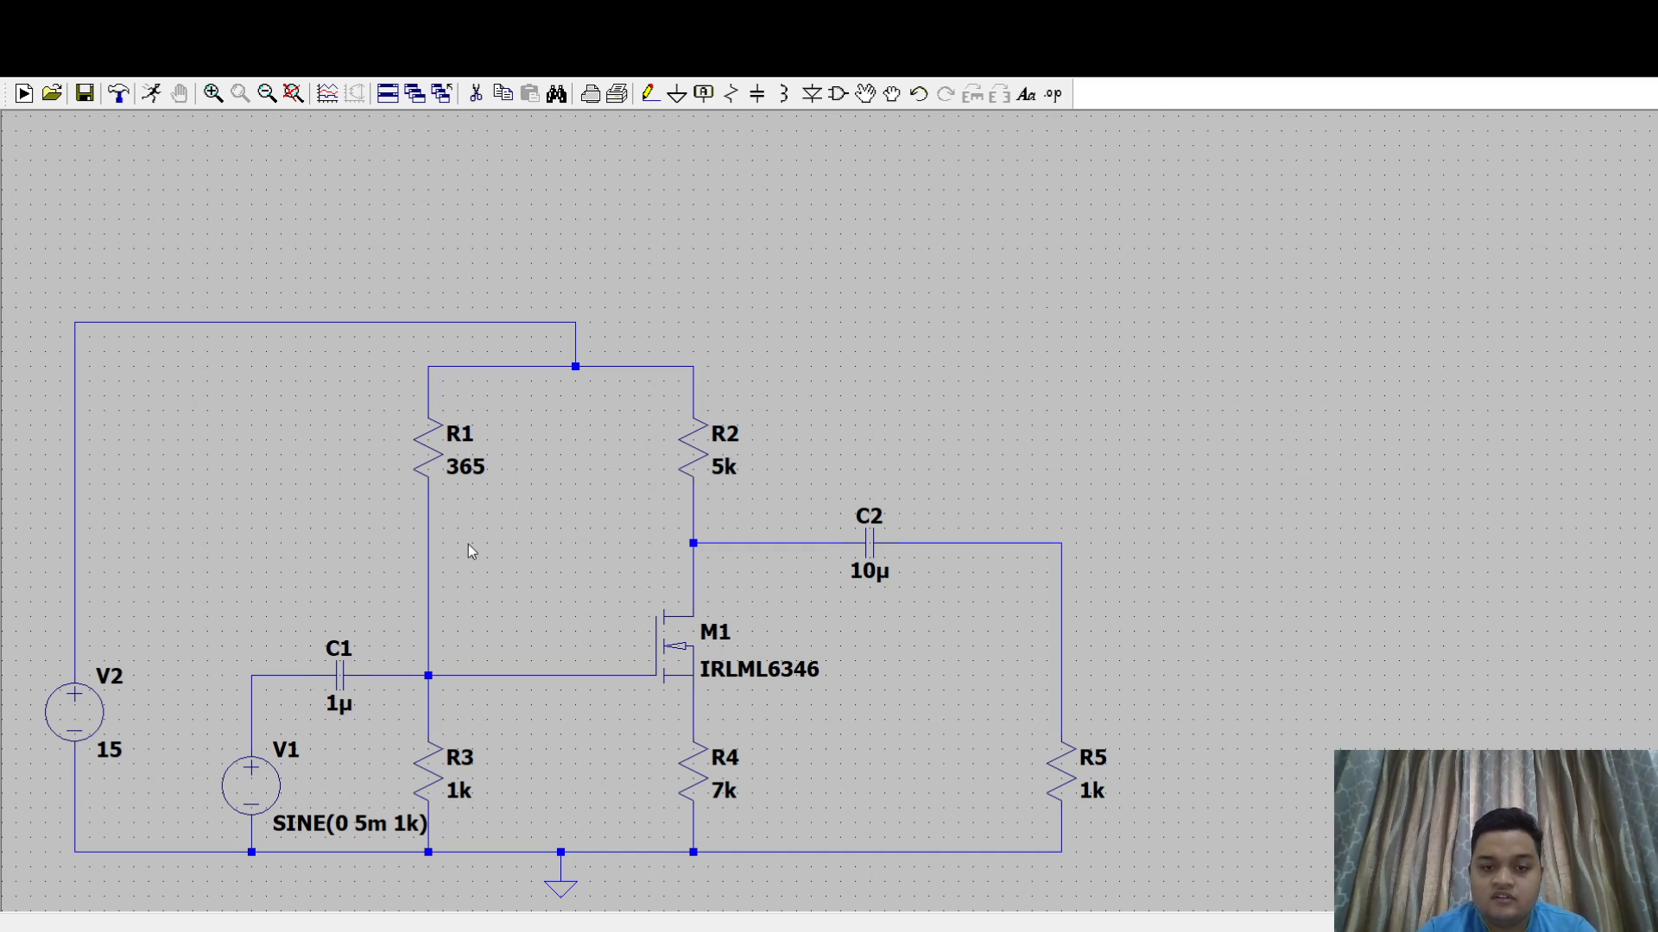
text(vi)
key(Return)
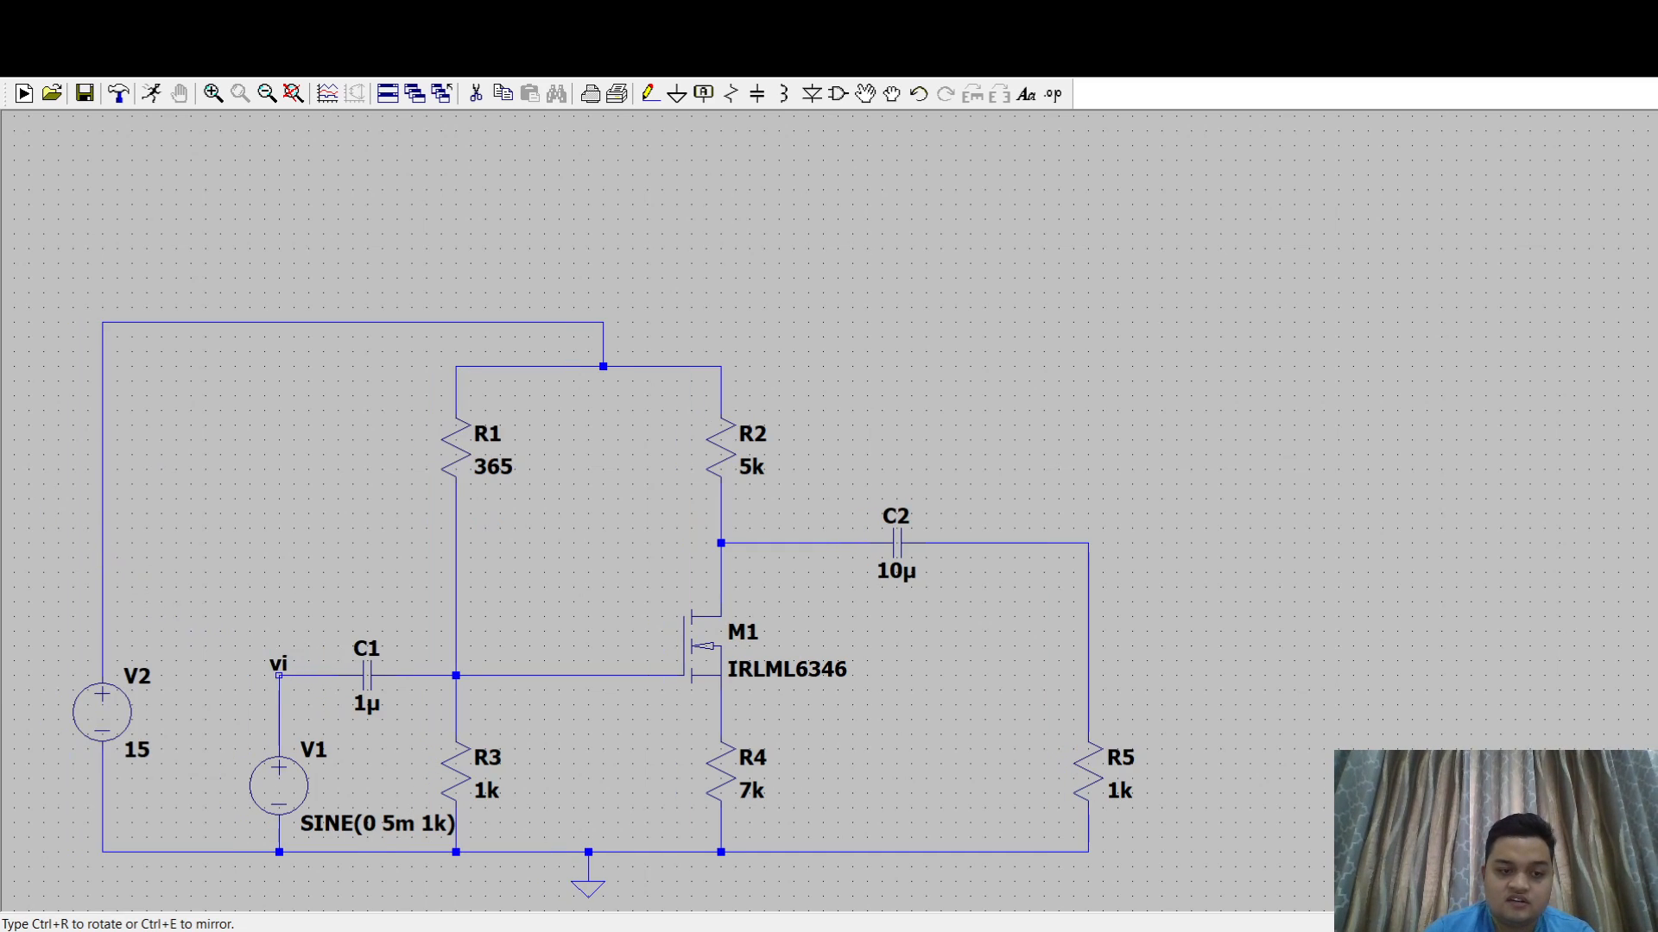
click(308, 675)
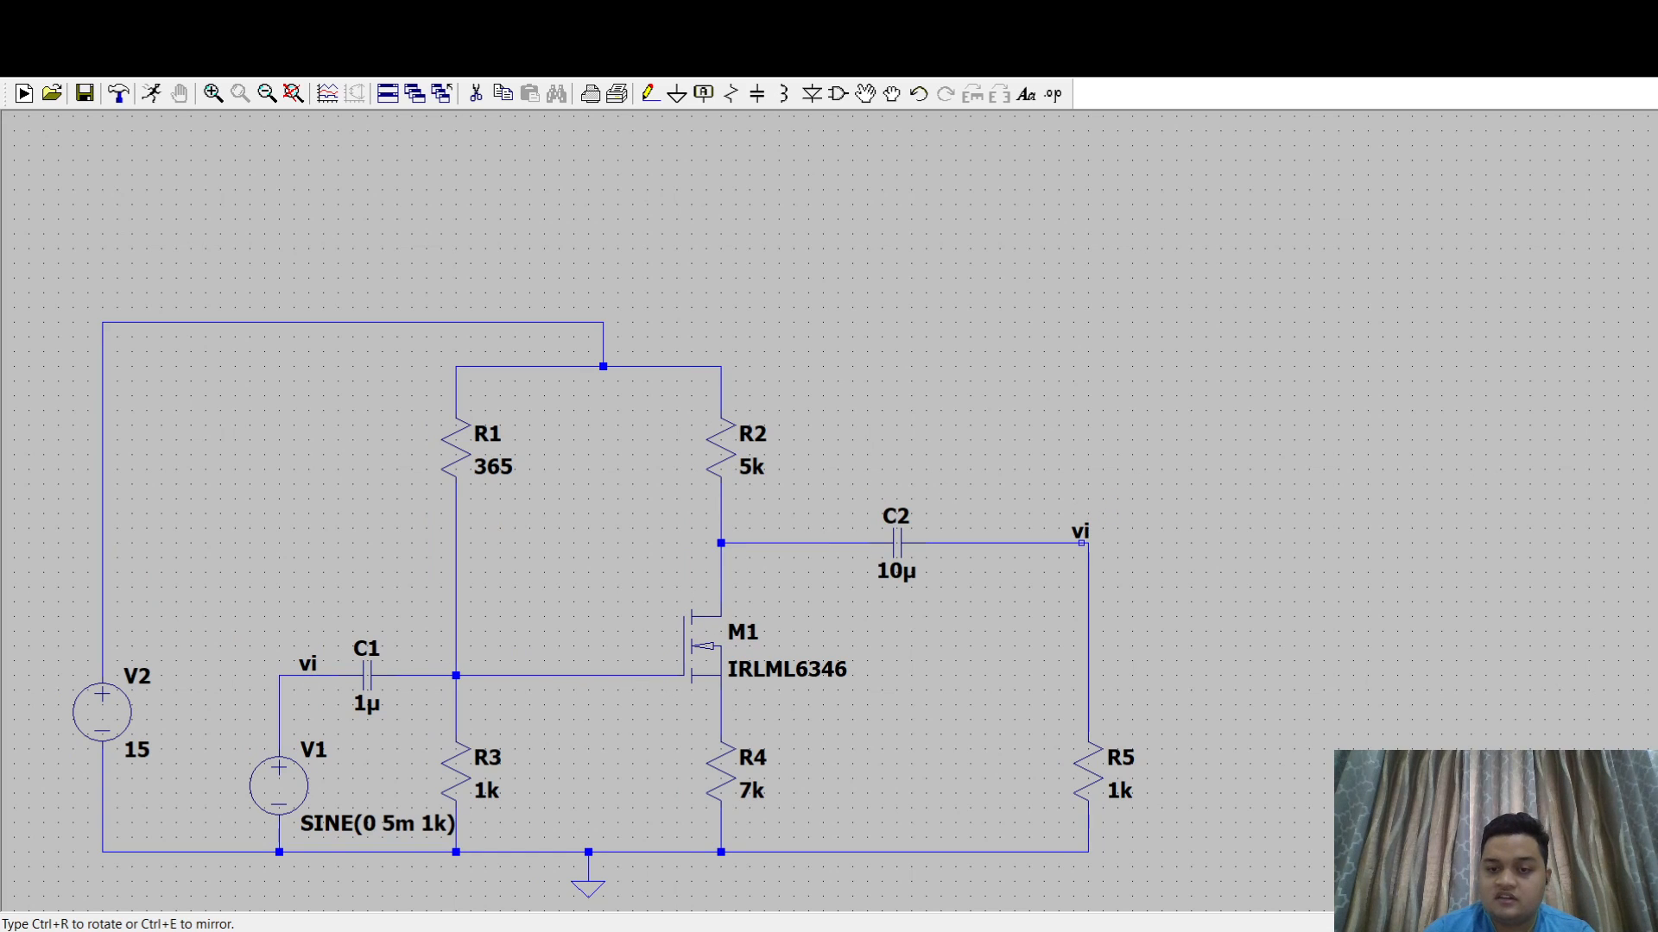
- Place a net label on the corner between C2 and R5 and name that node vo
click(1088, 543)
key(Escape)
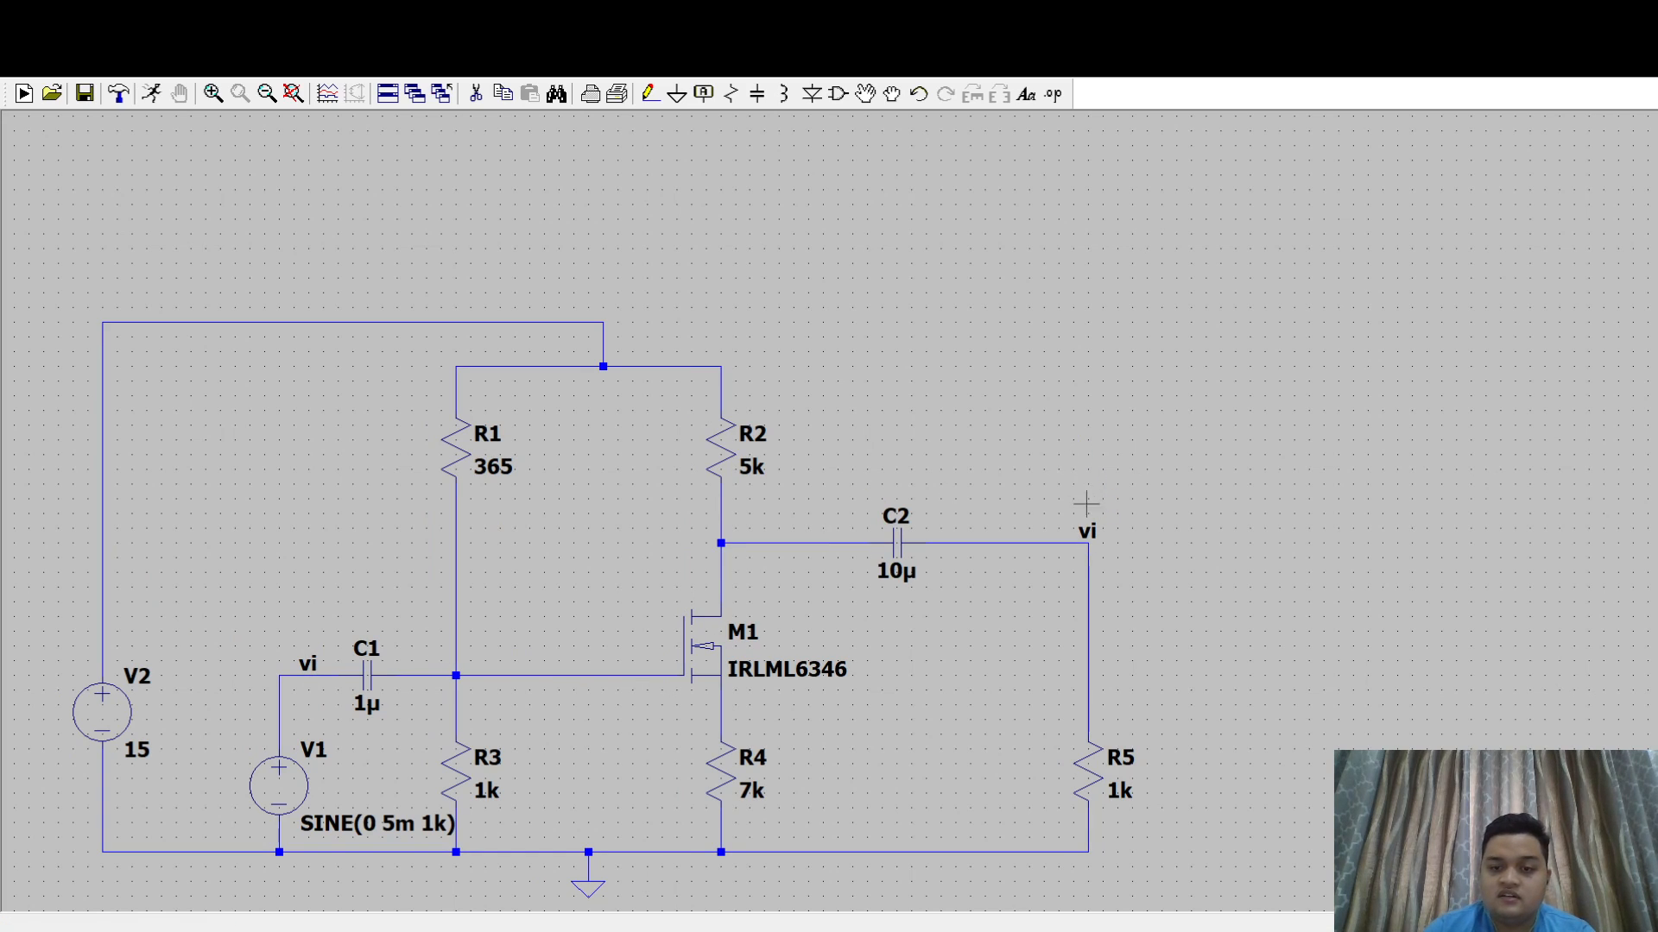
click(881, 500)
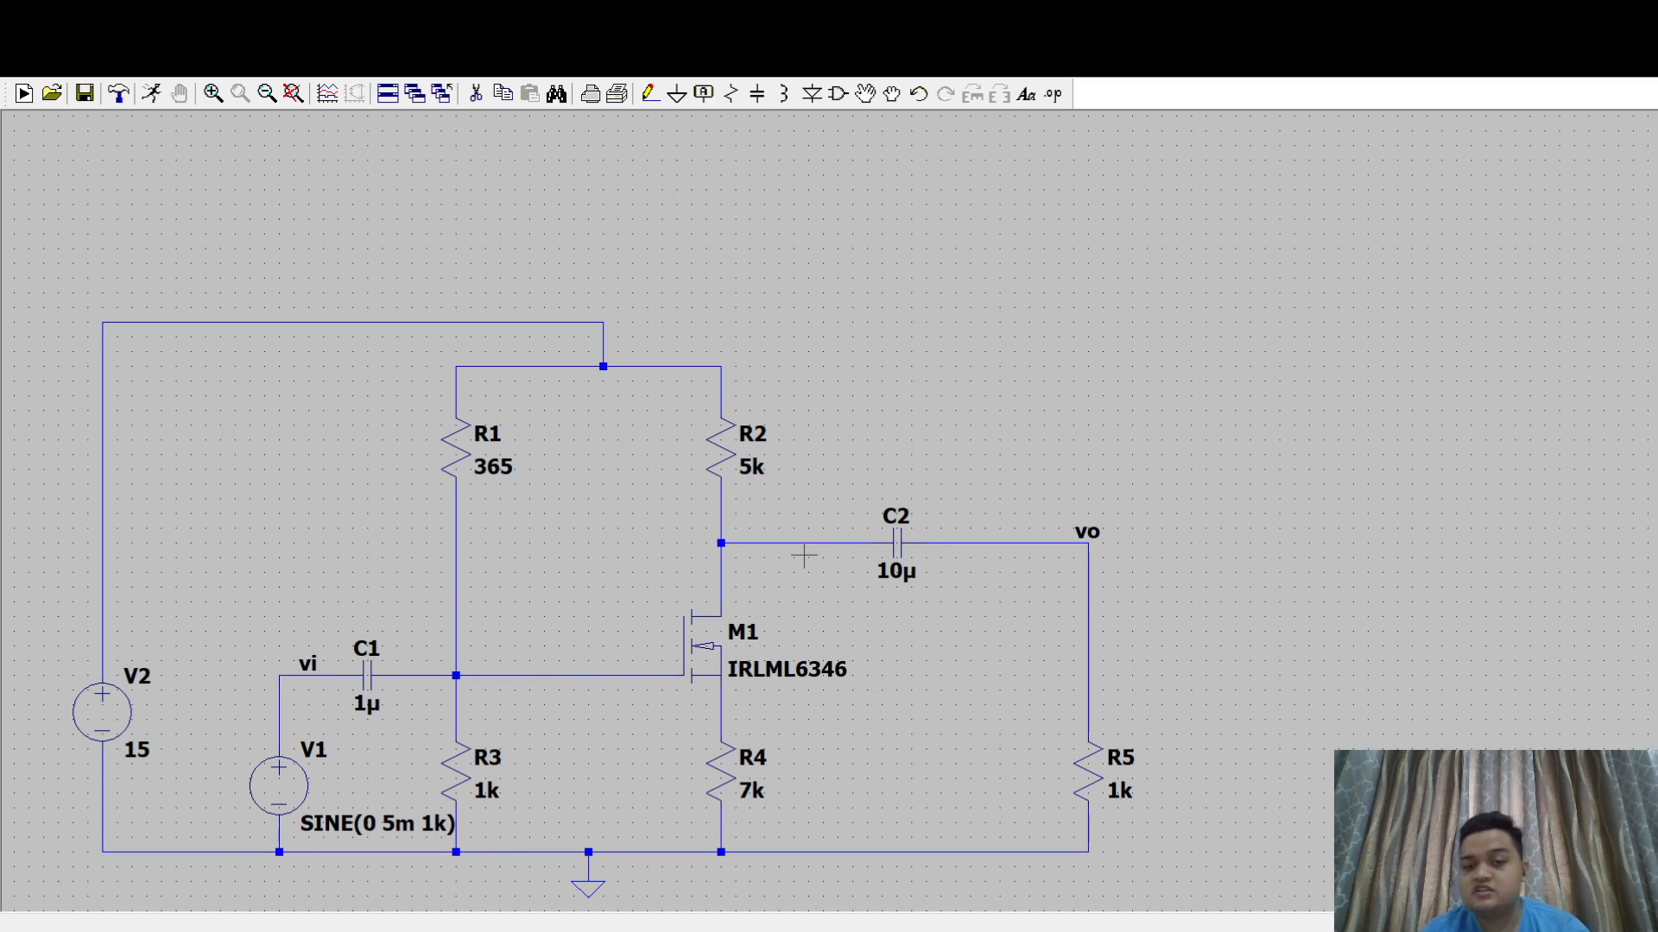
- Place .tran 0 10m 0 beside R2 and a .meas block for vopp, vipp, av, iin, iout, ai, ap, inpp and outpp right of R5
drag(1042, 338, 1021, 346)
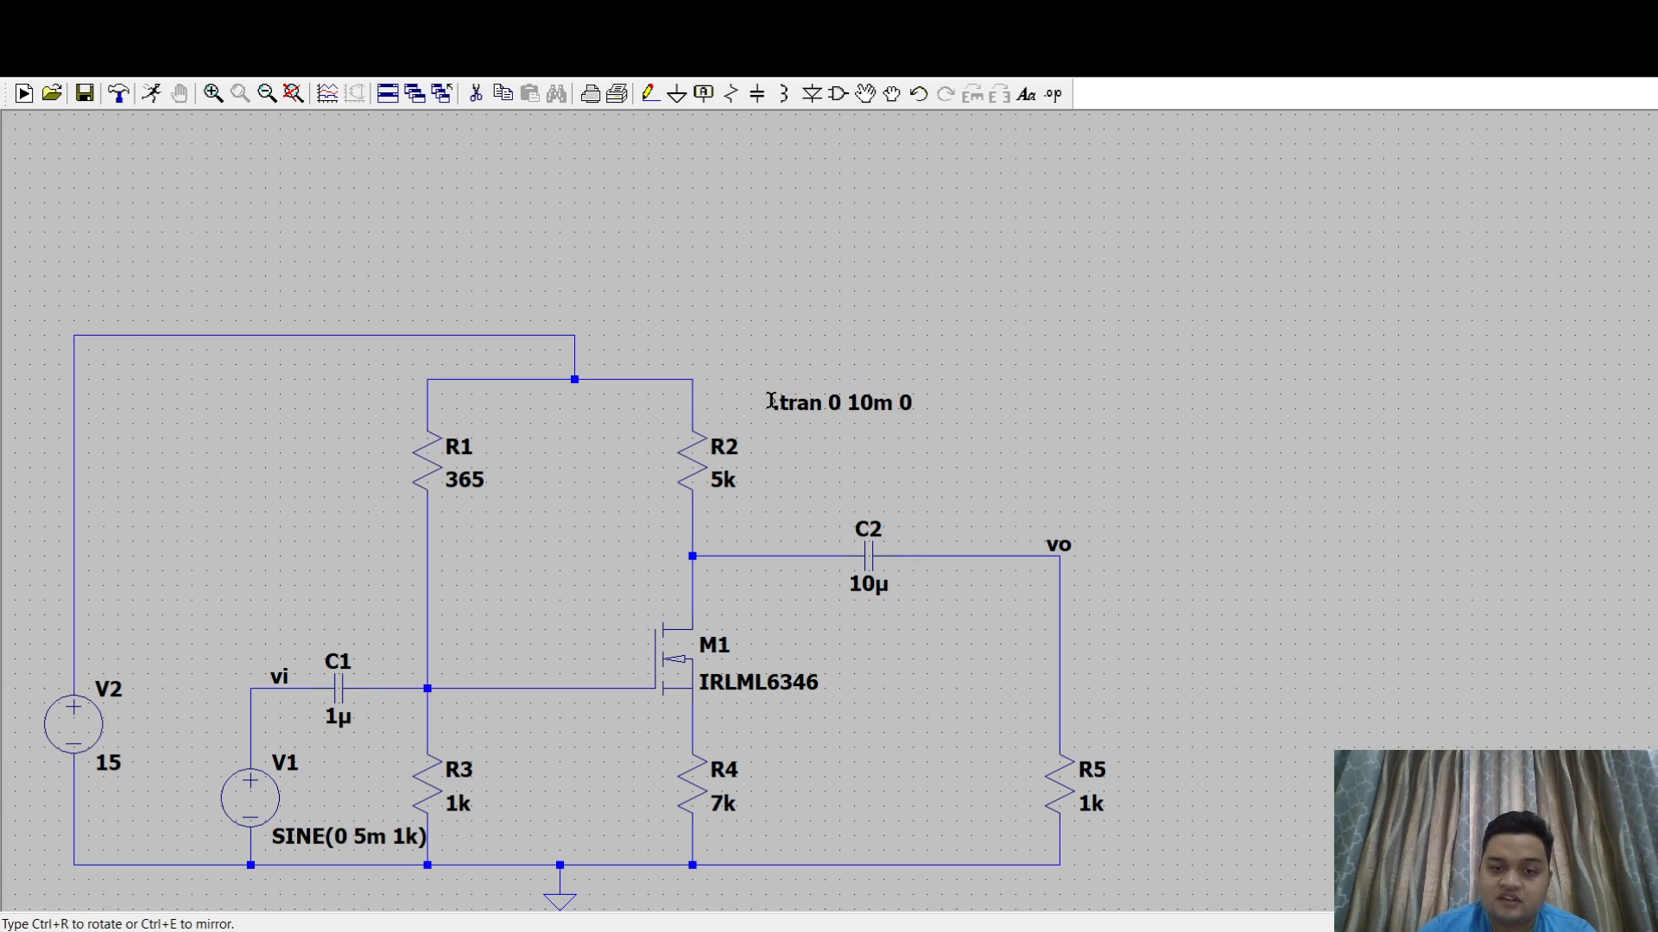
click(771, 402)
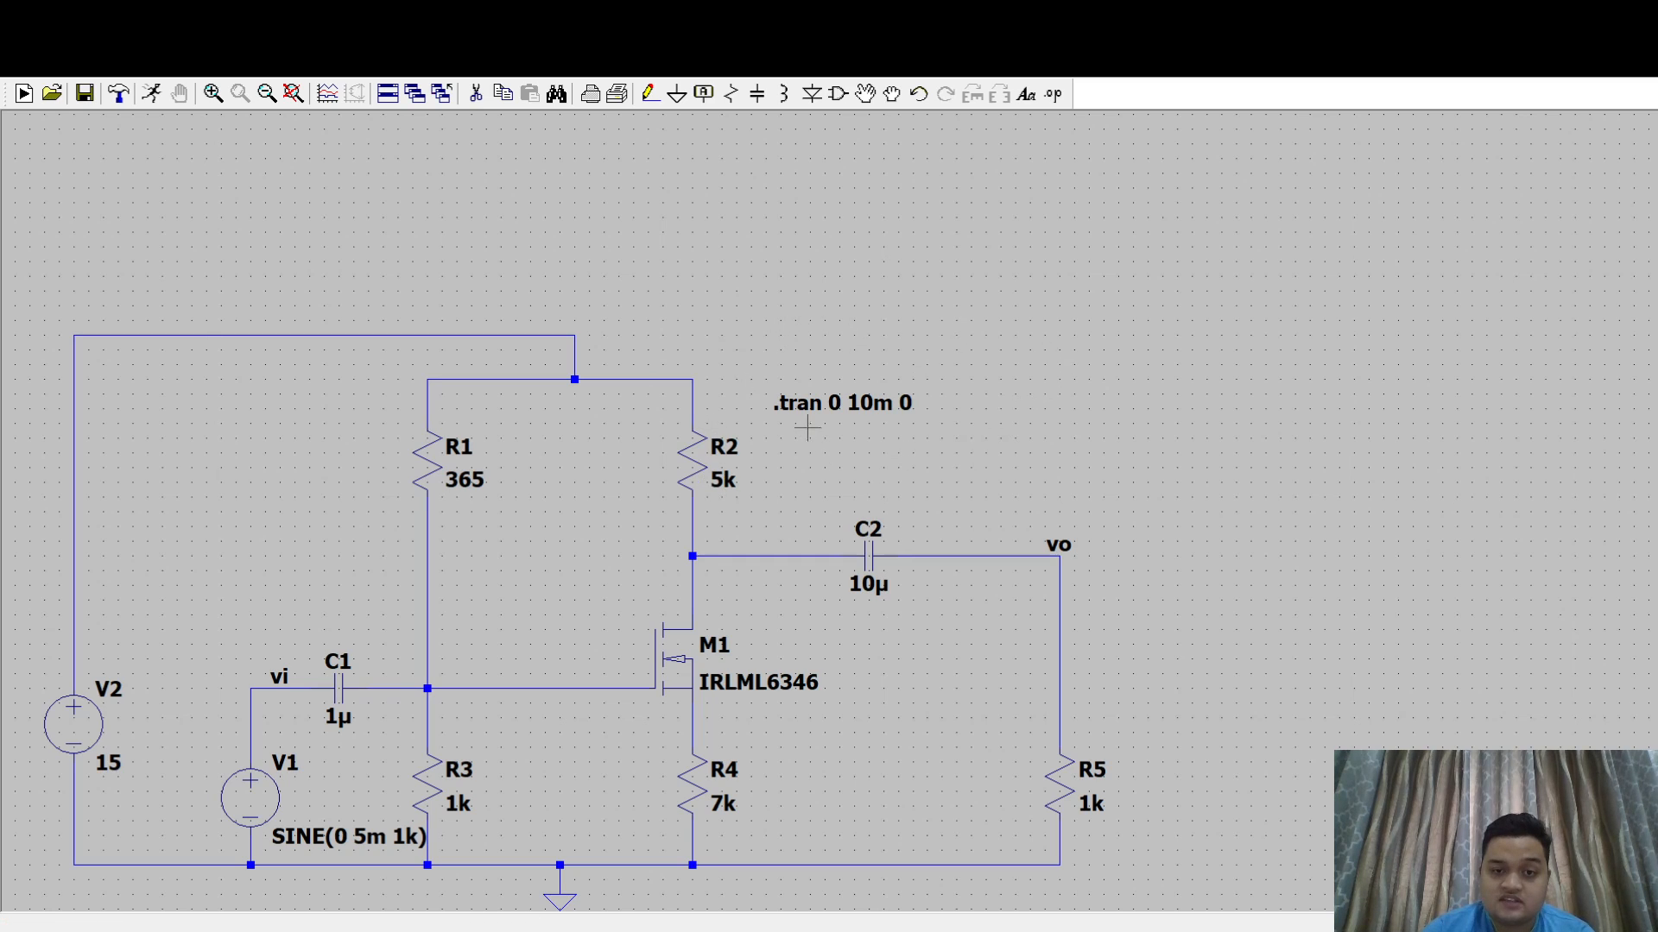
drag(1081, 351, 839, 356)
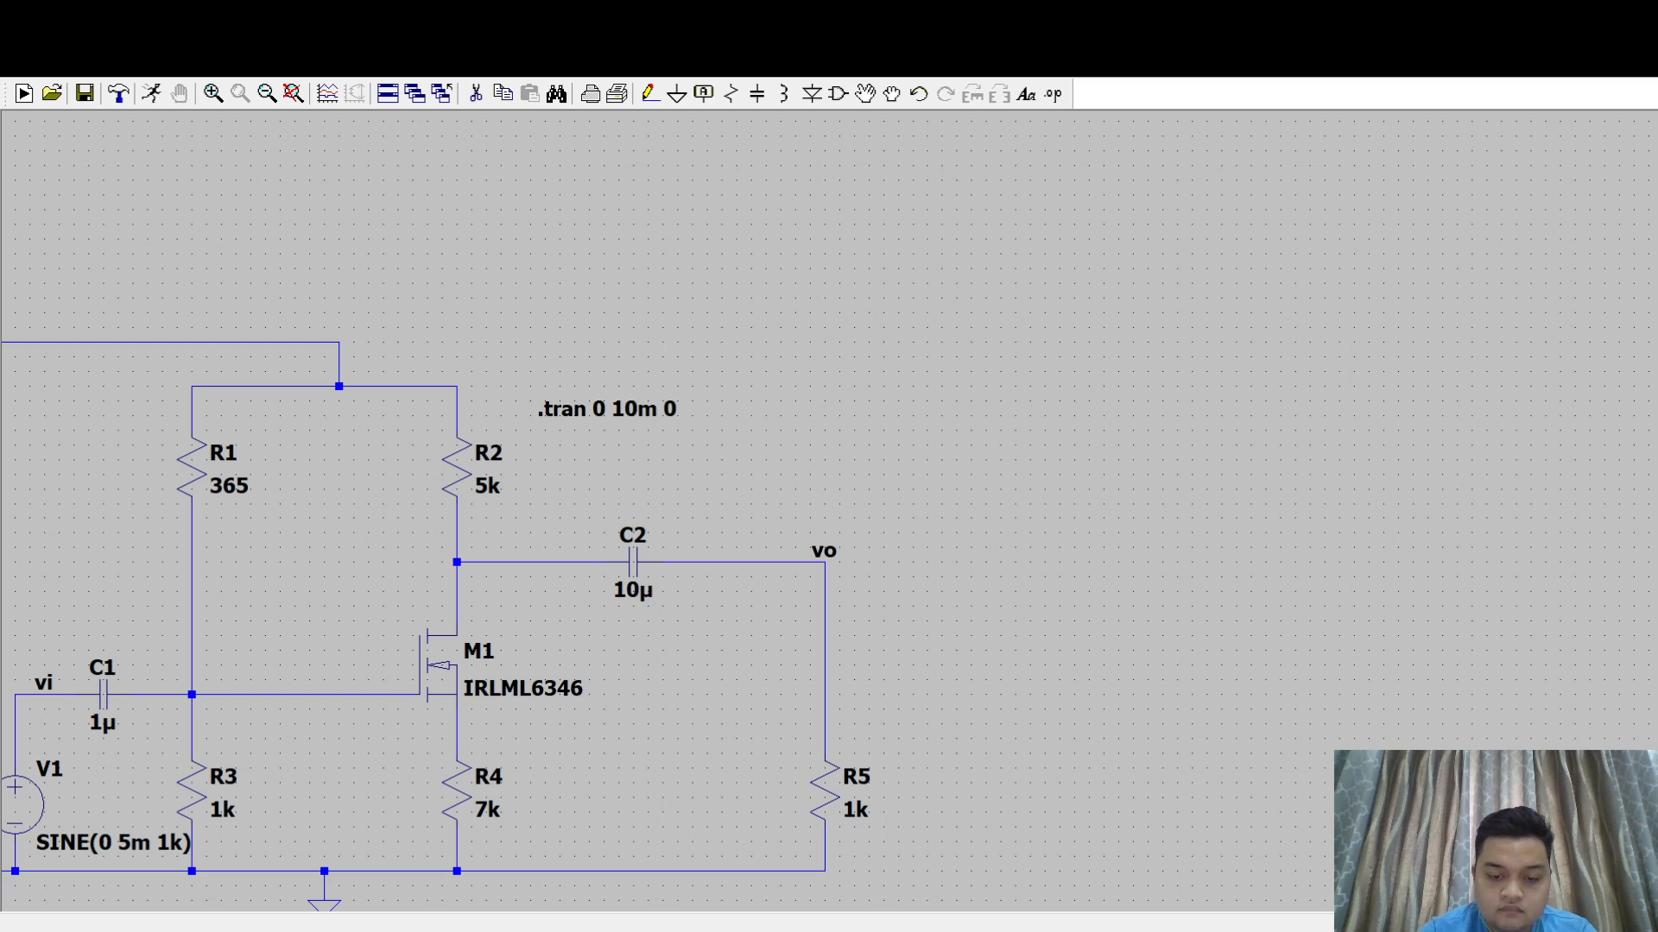
text(.meas tran vopp pp v(vo) .meas tran vipp pp v(vi) .meas tran av param vopp/vipp .meas iin pp i(vi) .meas iout pp i(vo) .meas ai param iout/iin .meas ap param av*ai .meas tran inpp pp I(c1)*v(vi) .meas tran outpp pp I(c2)*v(vo))
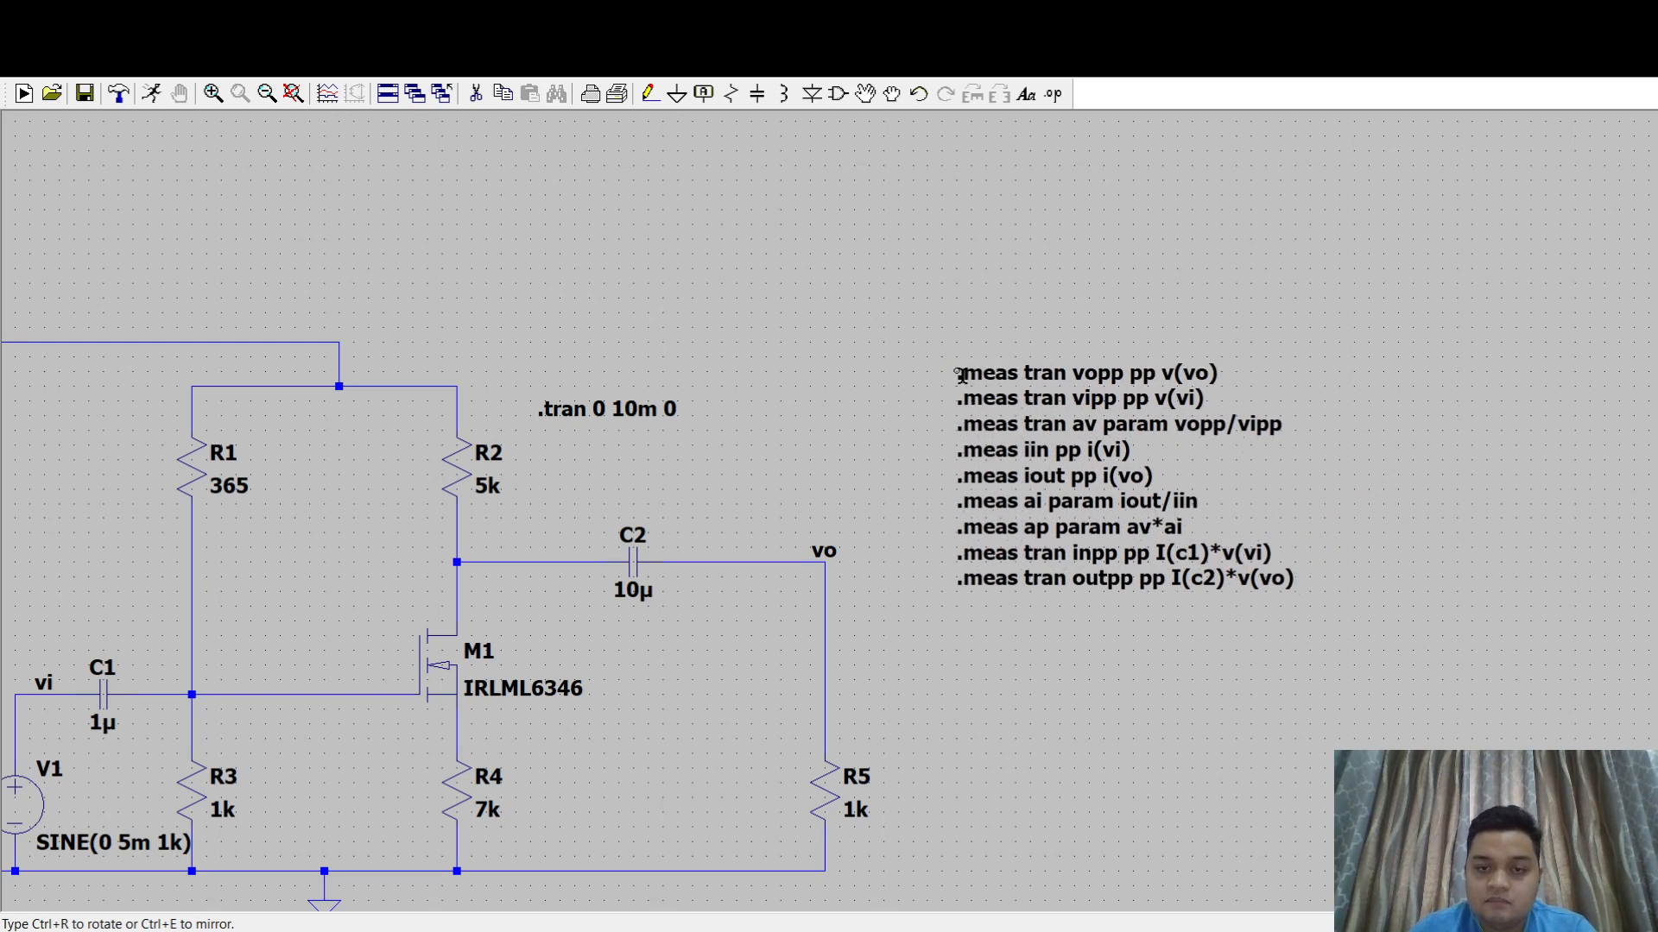
click(921, 395)
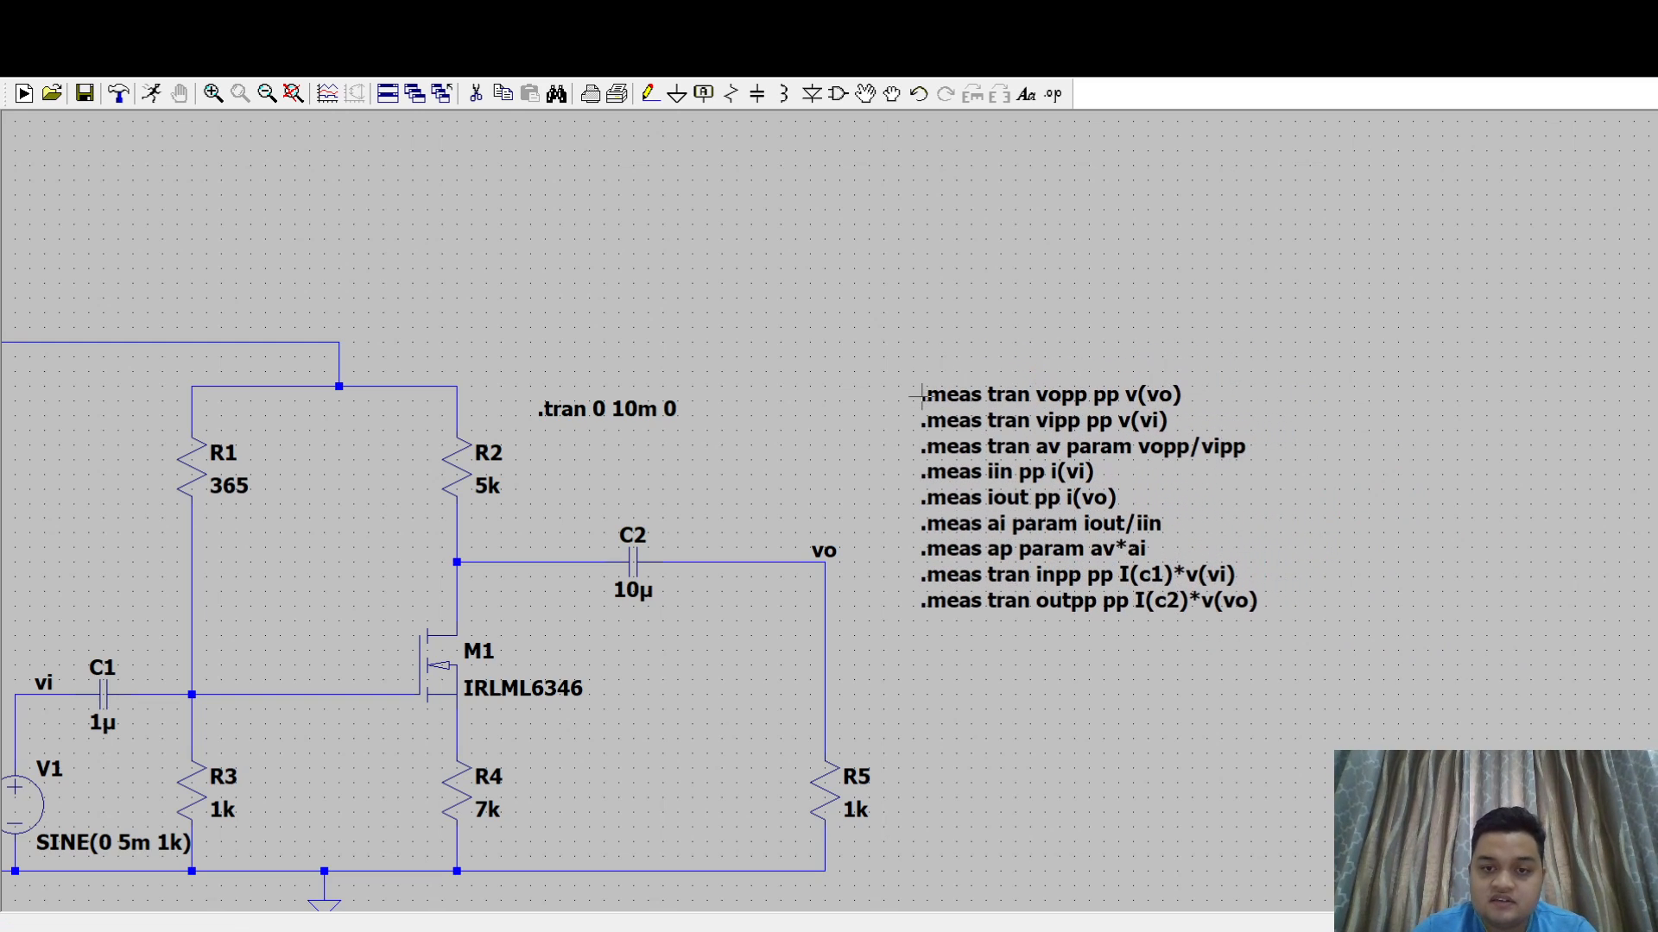
- Run the transient simulation and plot the voltages at nodes vi and vo
click(785, 318)
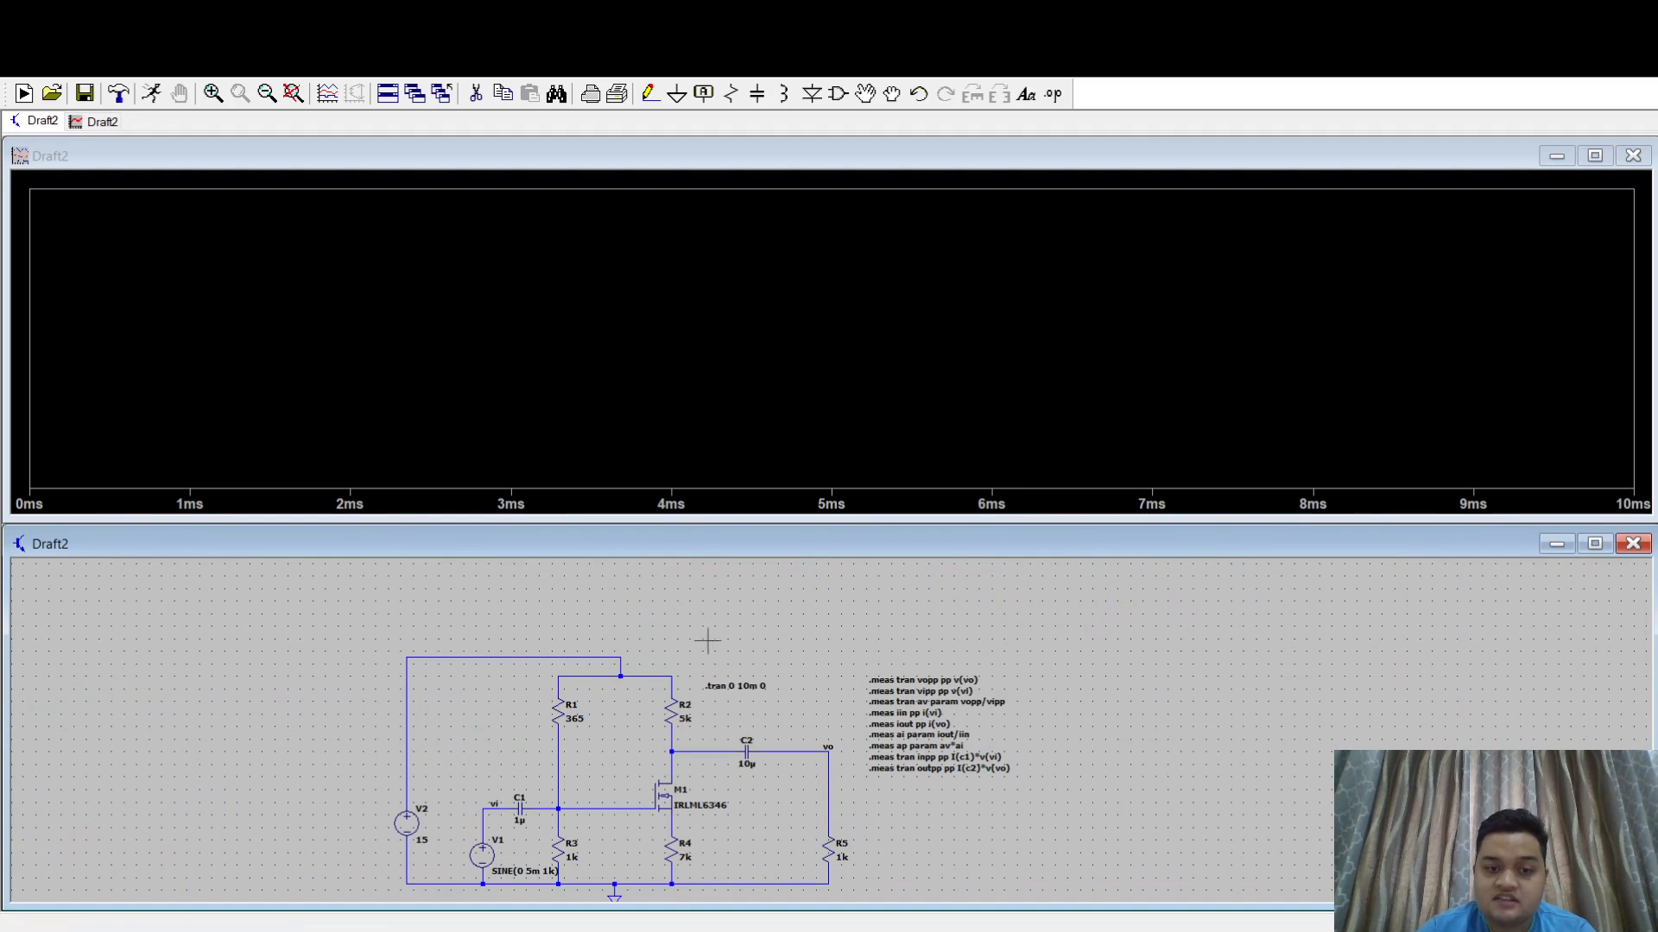
drag(751, 622, 929, 574)
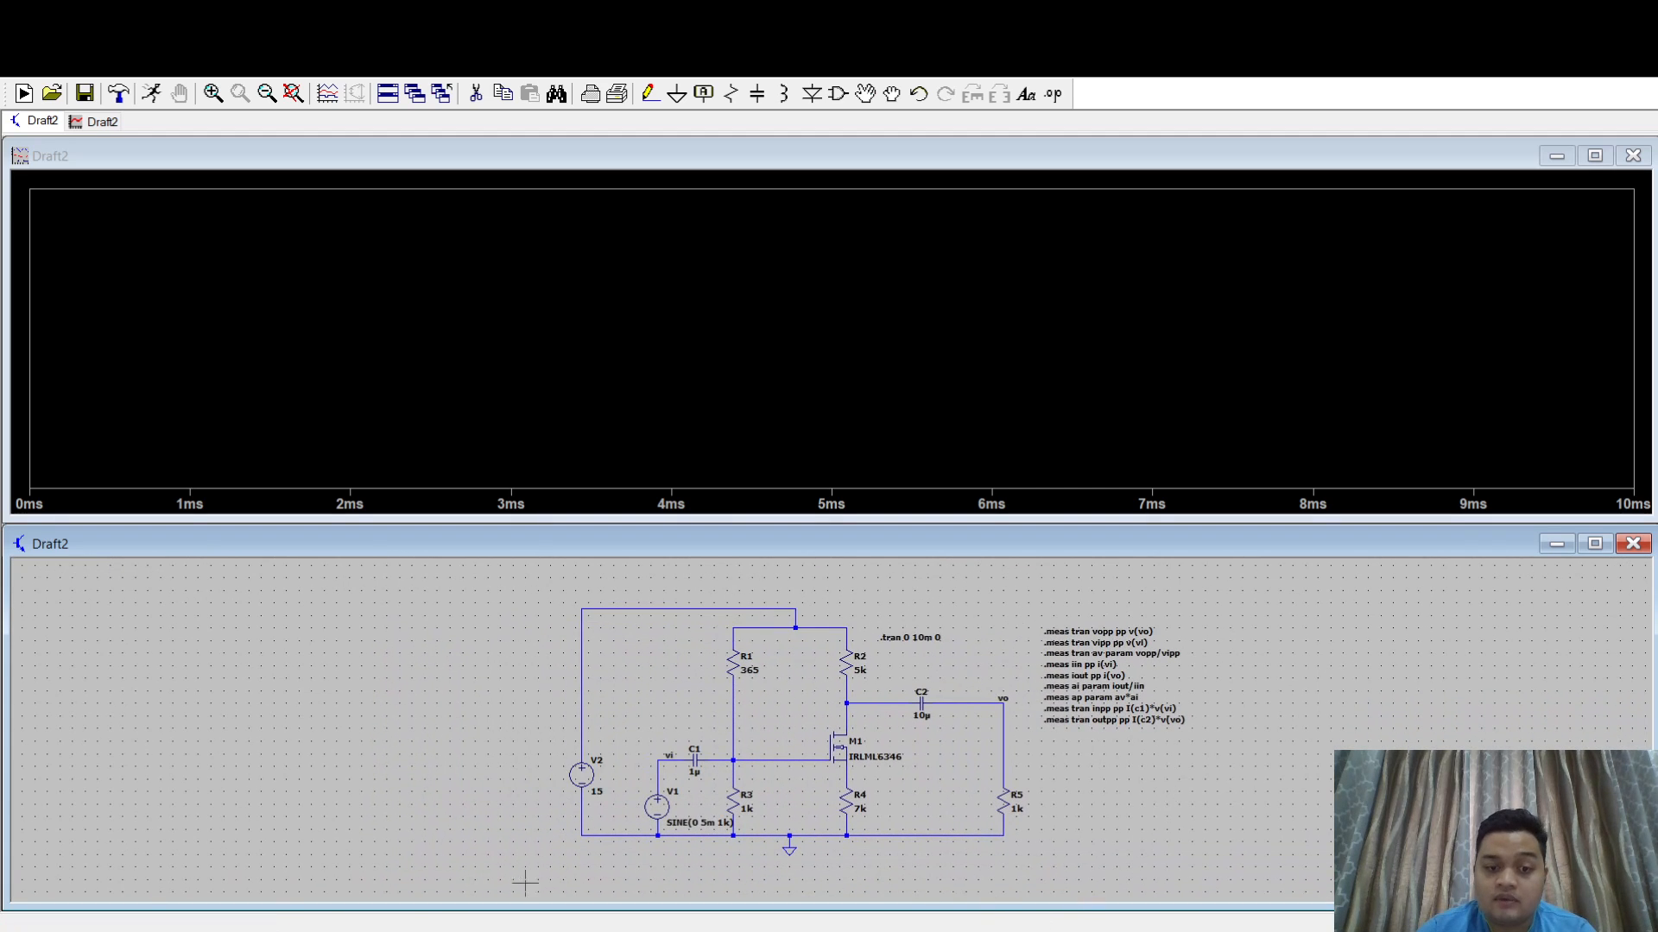
click(671, 750)
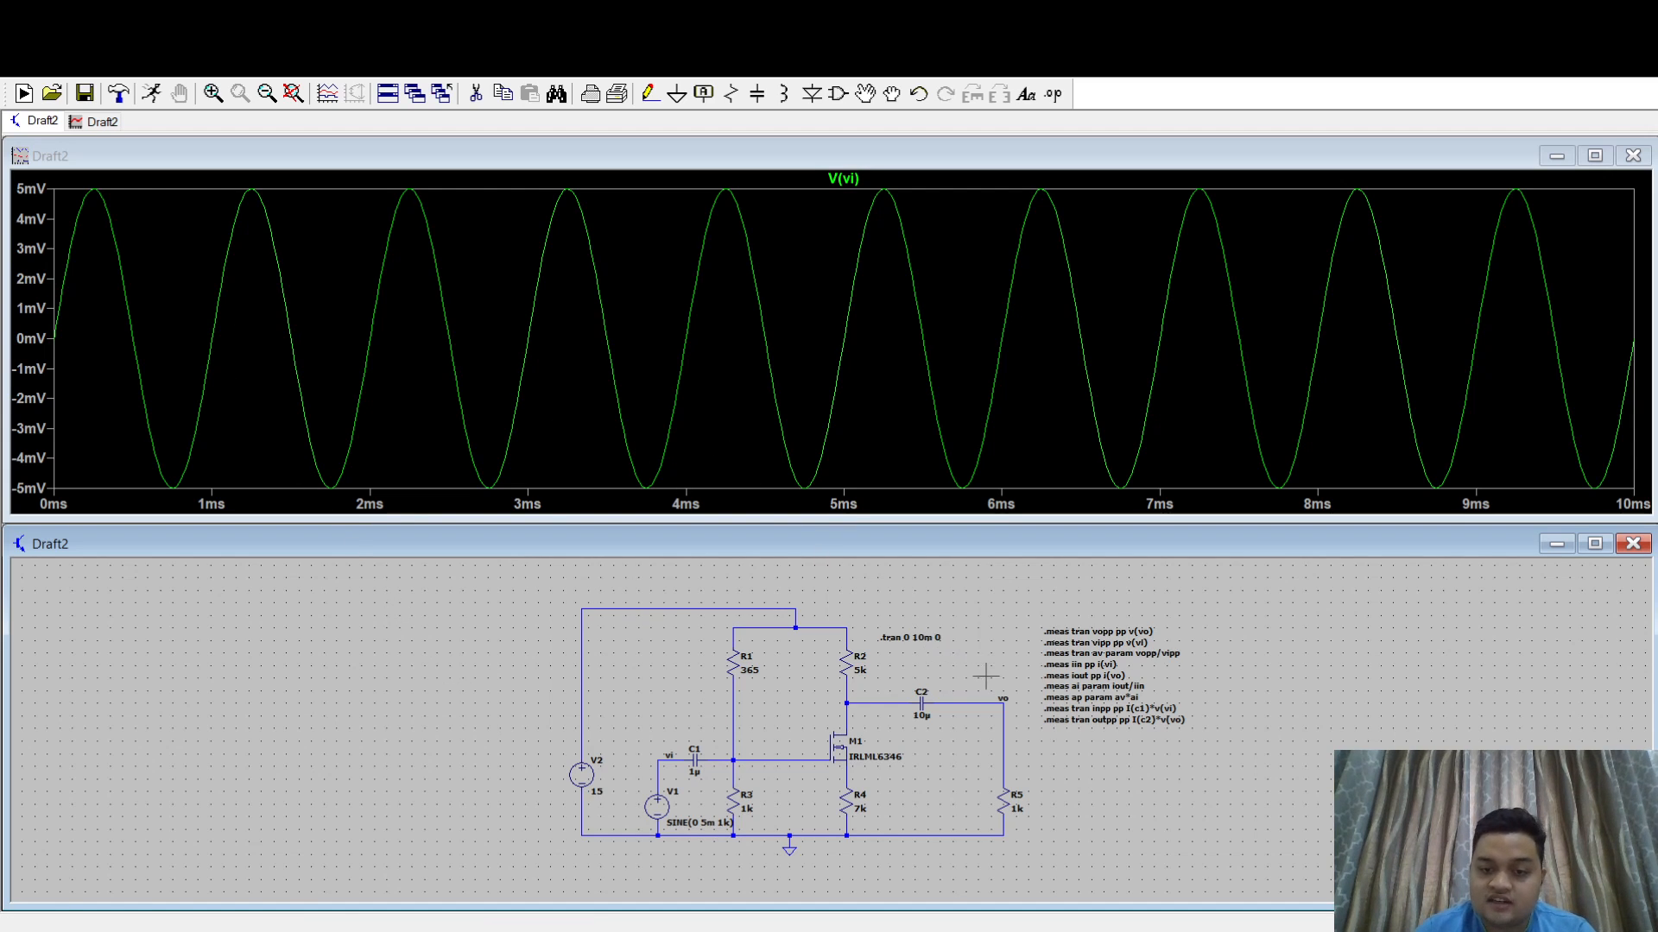
click(1006, 697)
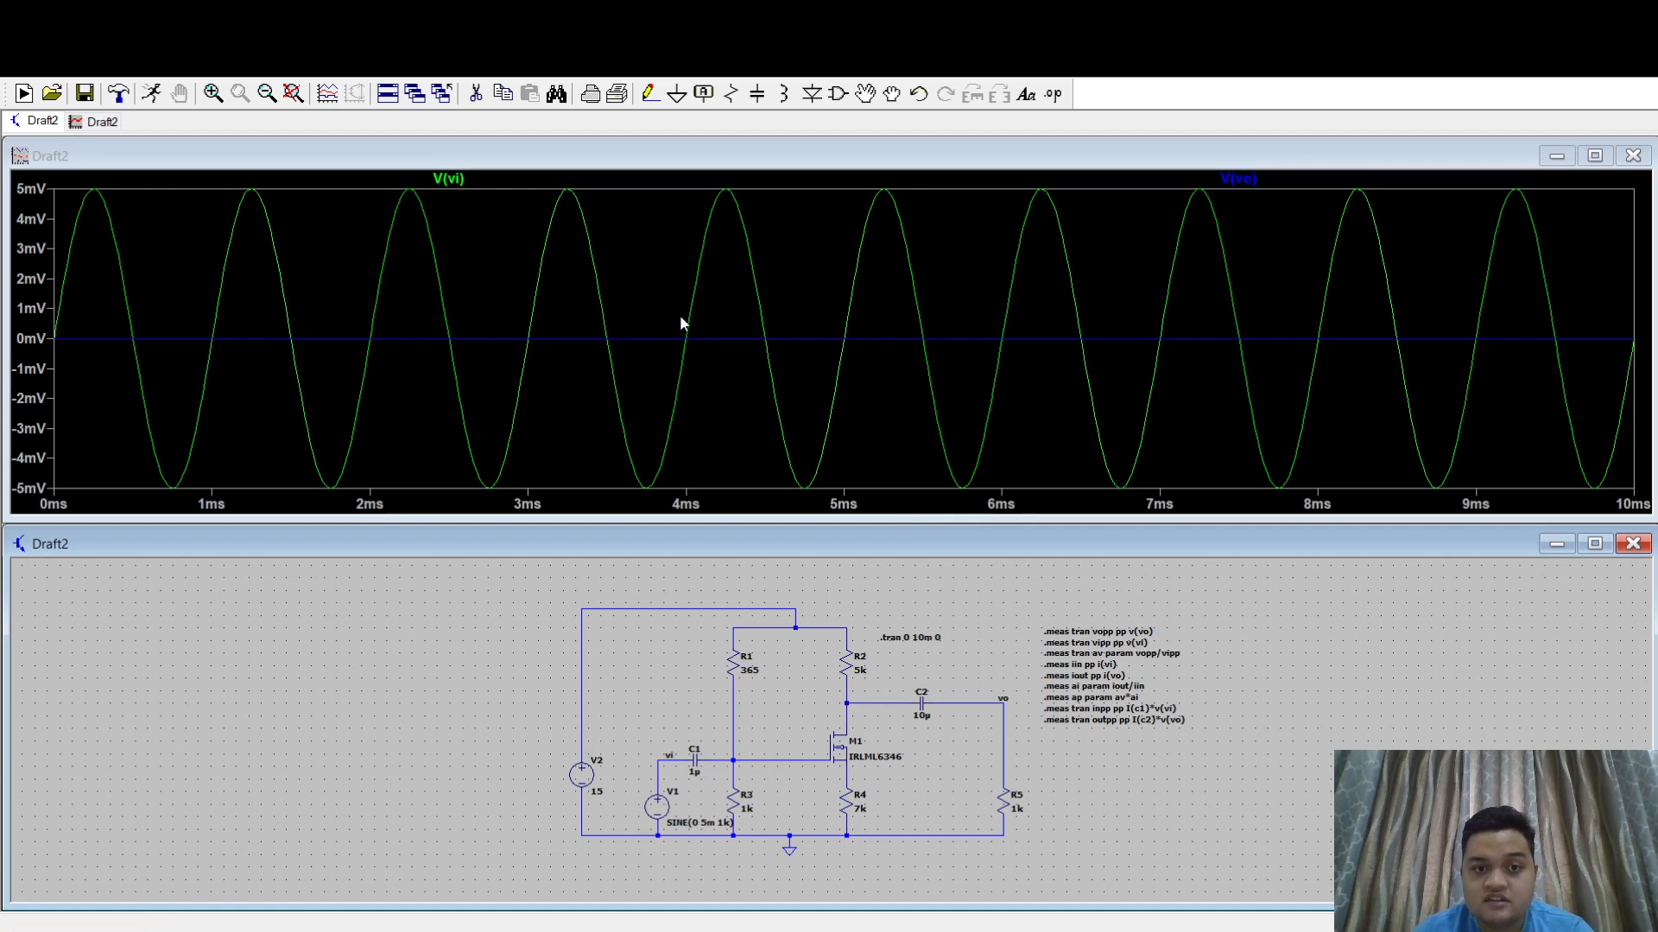
- Add a second plot pane above, maximize the waveform window, and move the V(vo) trace into the upper pane
click(724, 372)
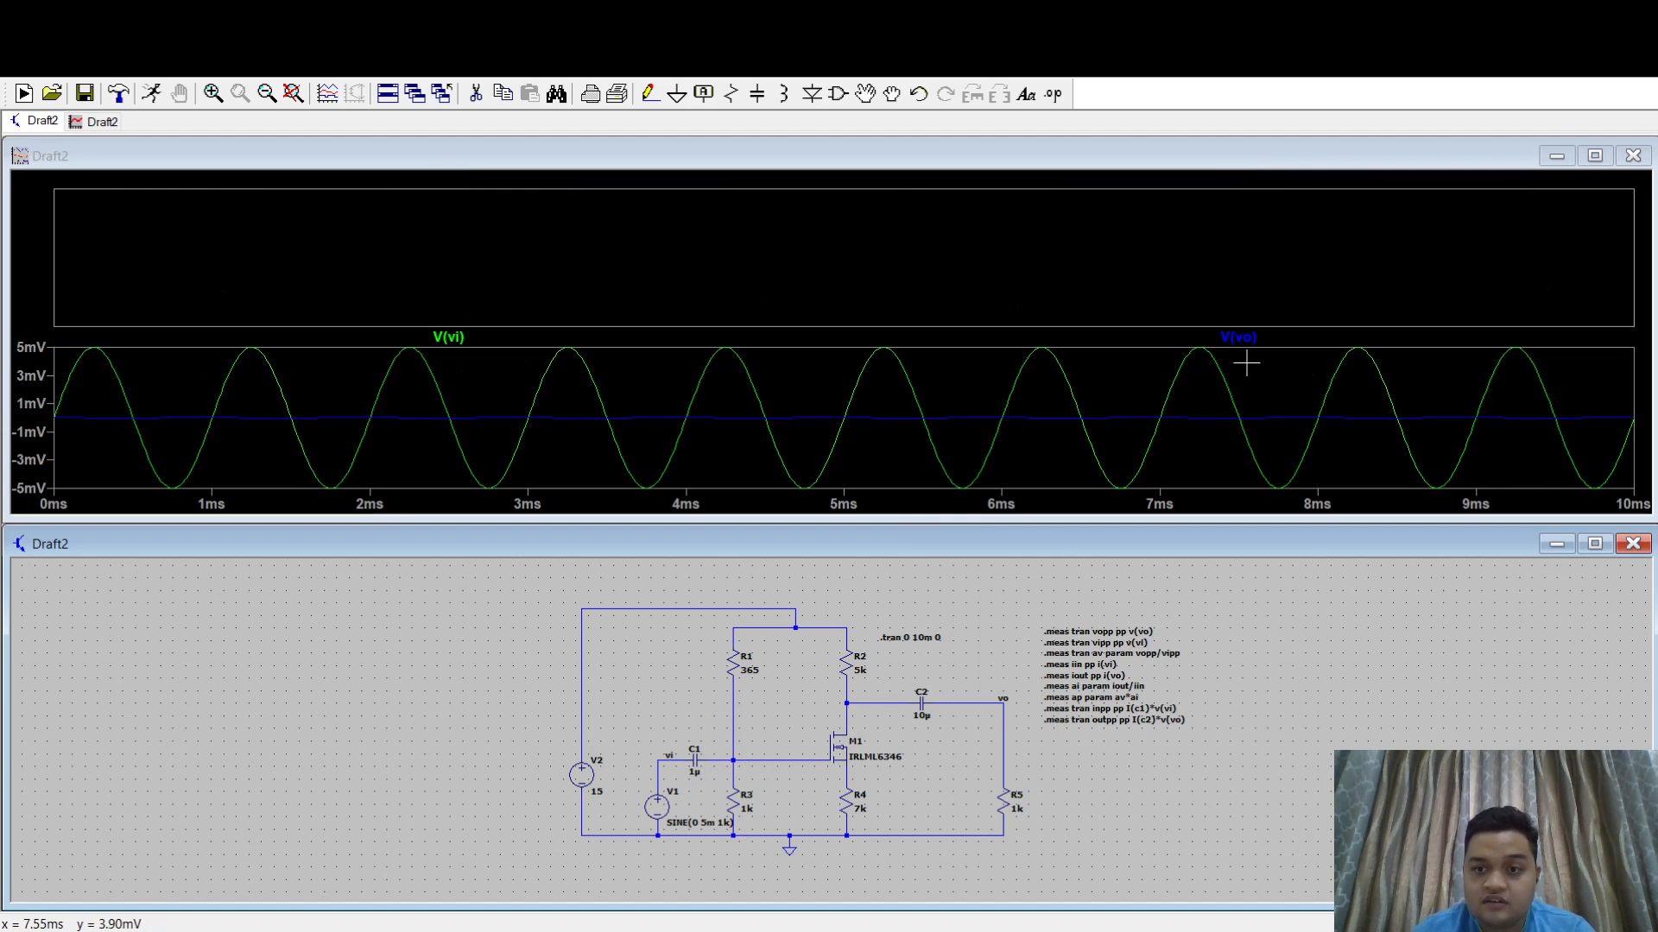
drag(1243, 338, 1179, 270)
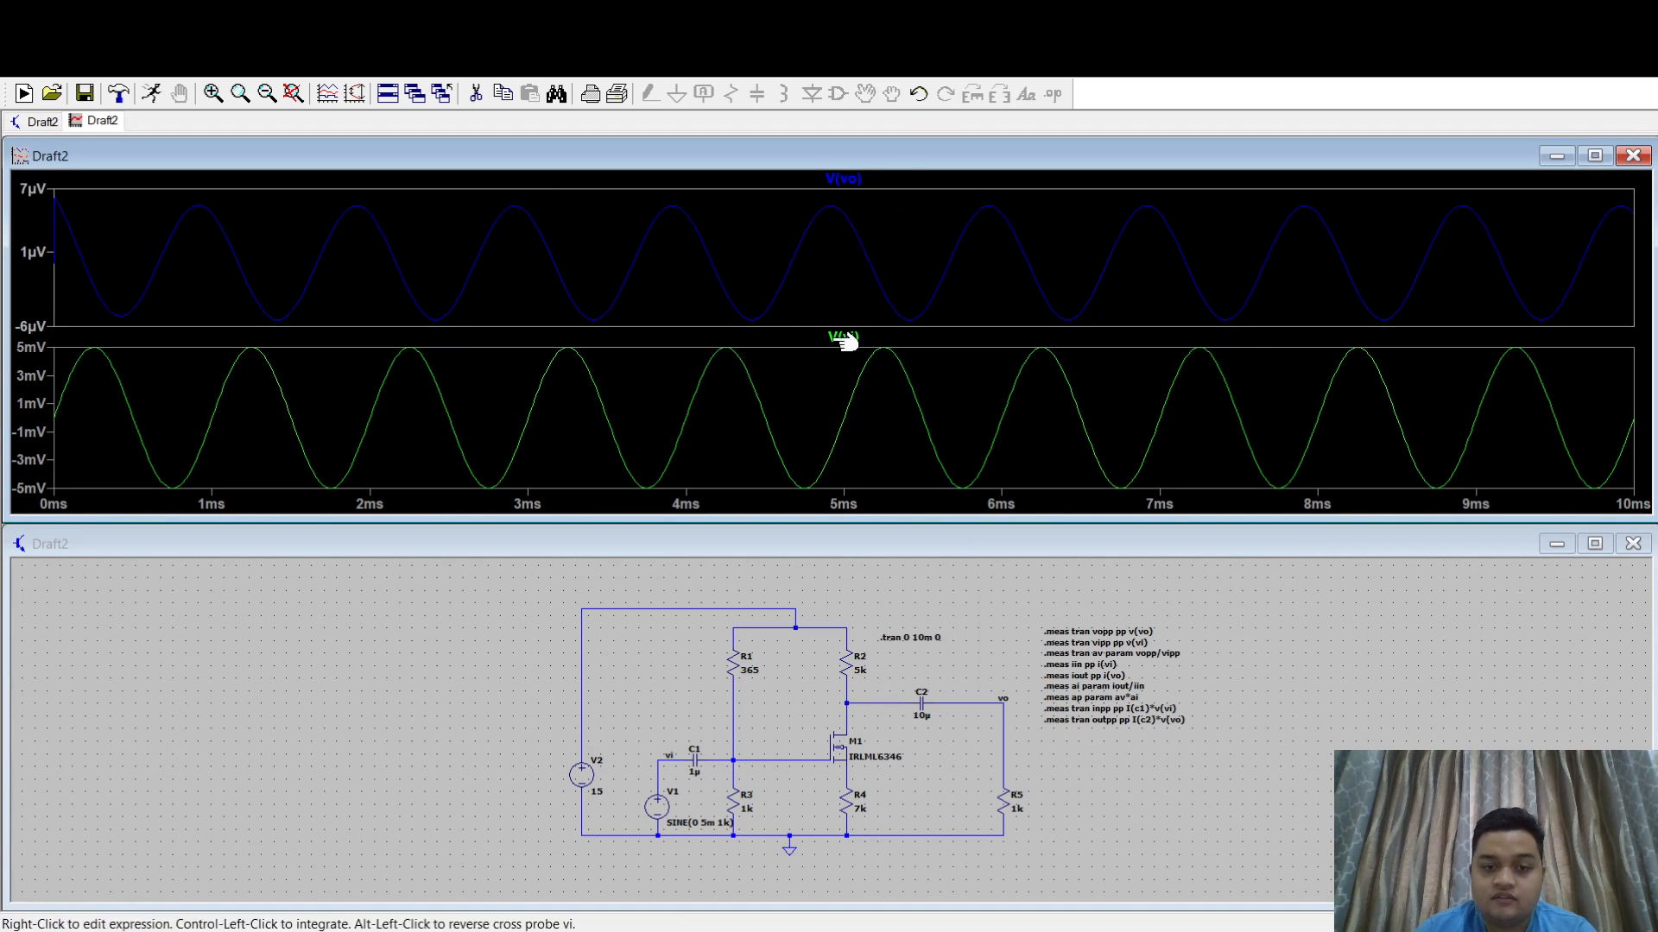
mouse_move(853, 176)
mouse_down()
mouse_move(940, 374)
mouse_move(925, 374)
mouse_up()
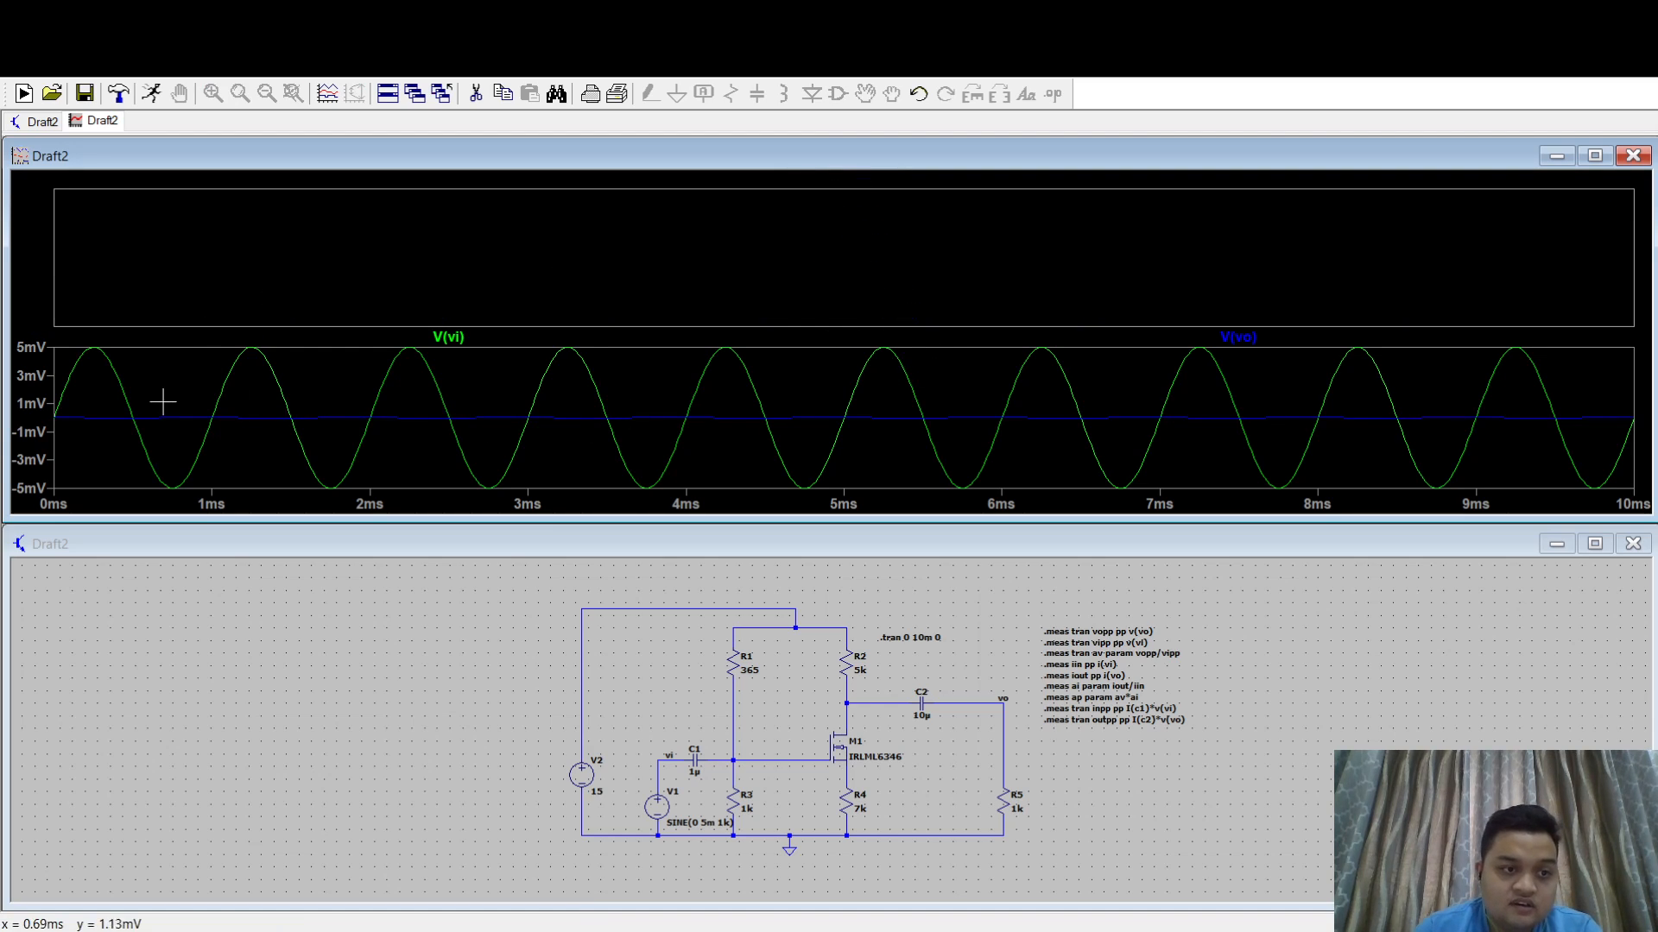
click(1594, 155)
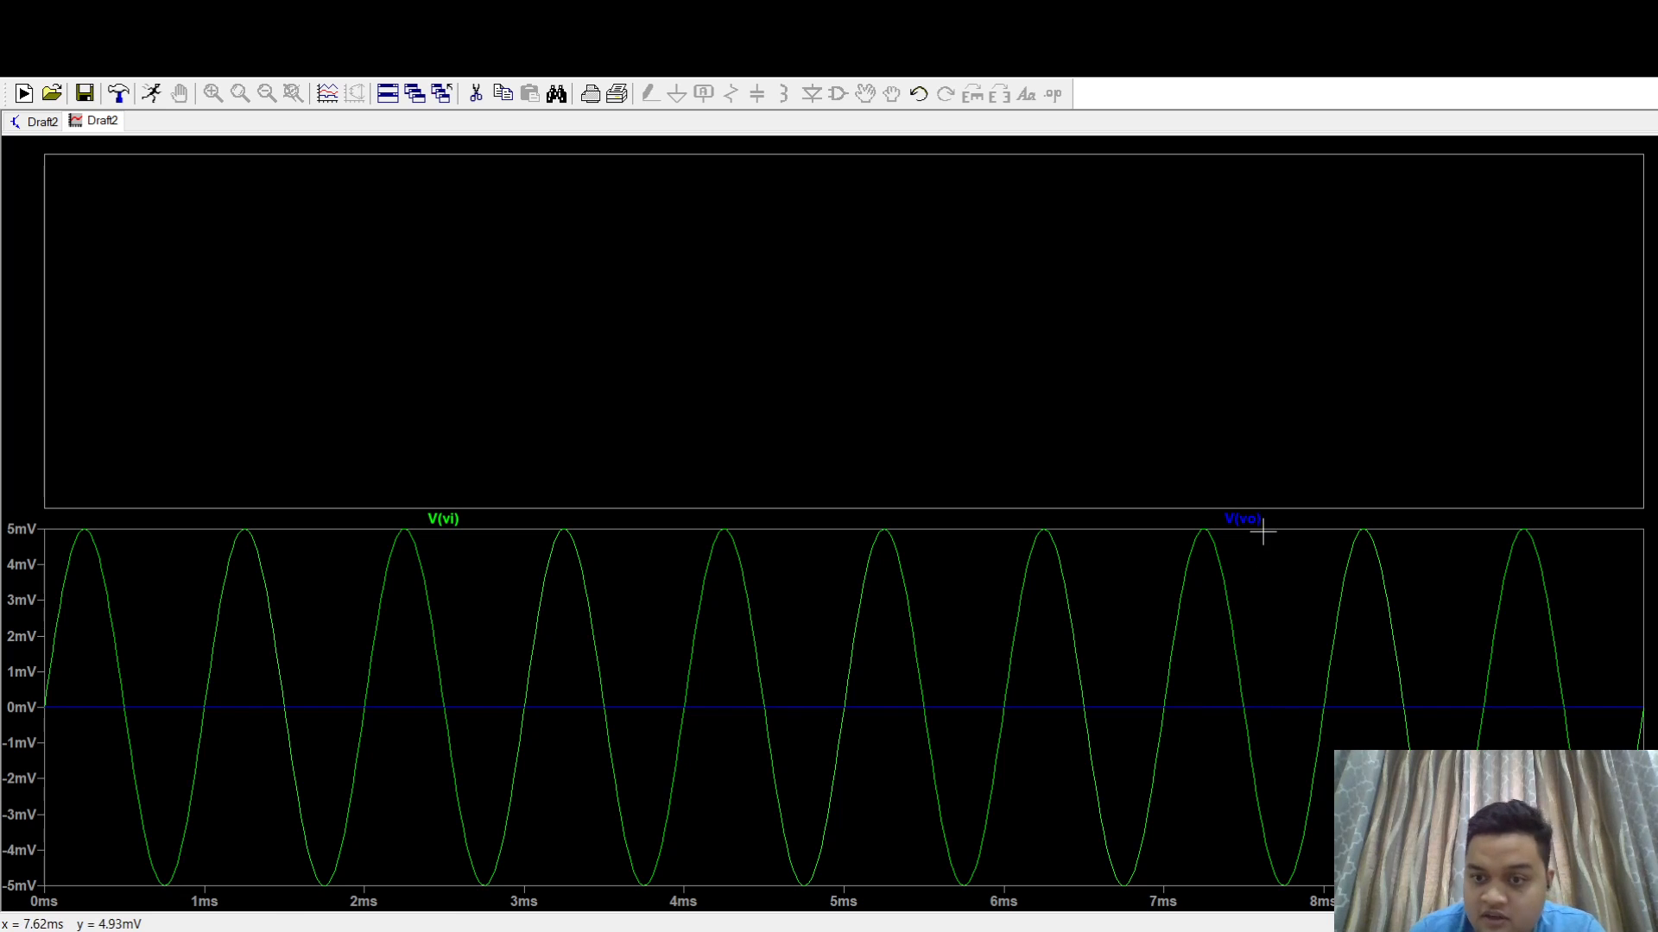
drag(1266, 521, 910, 256)
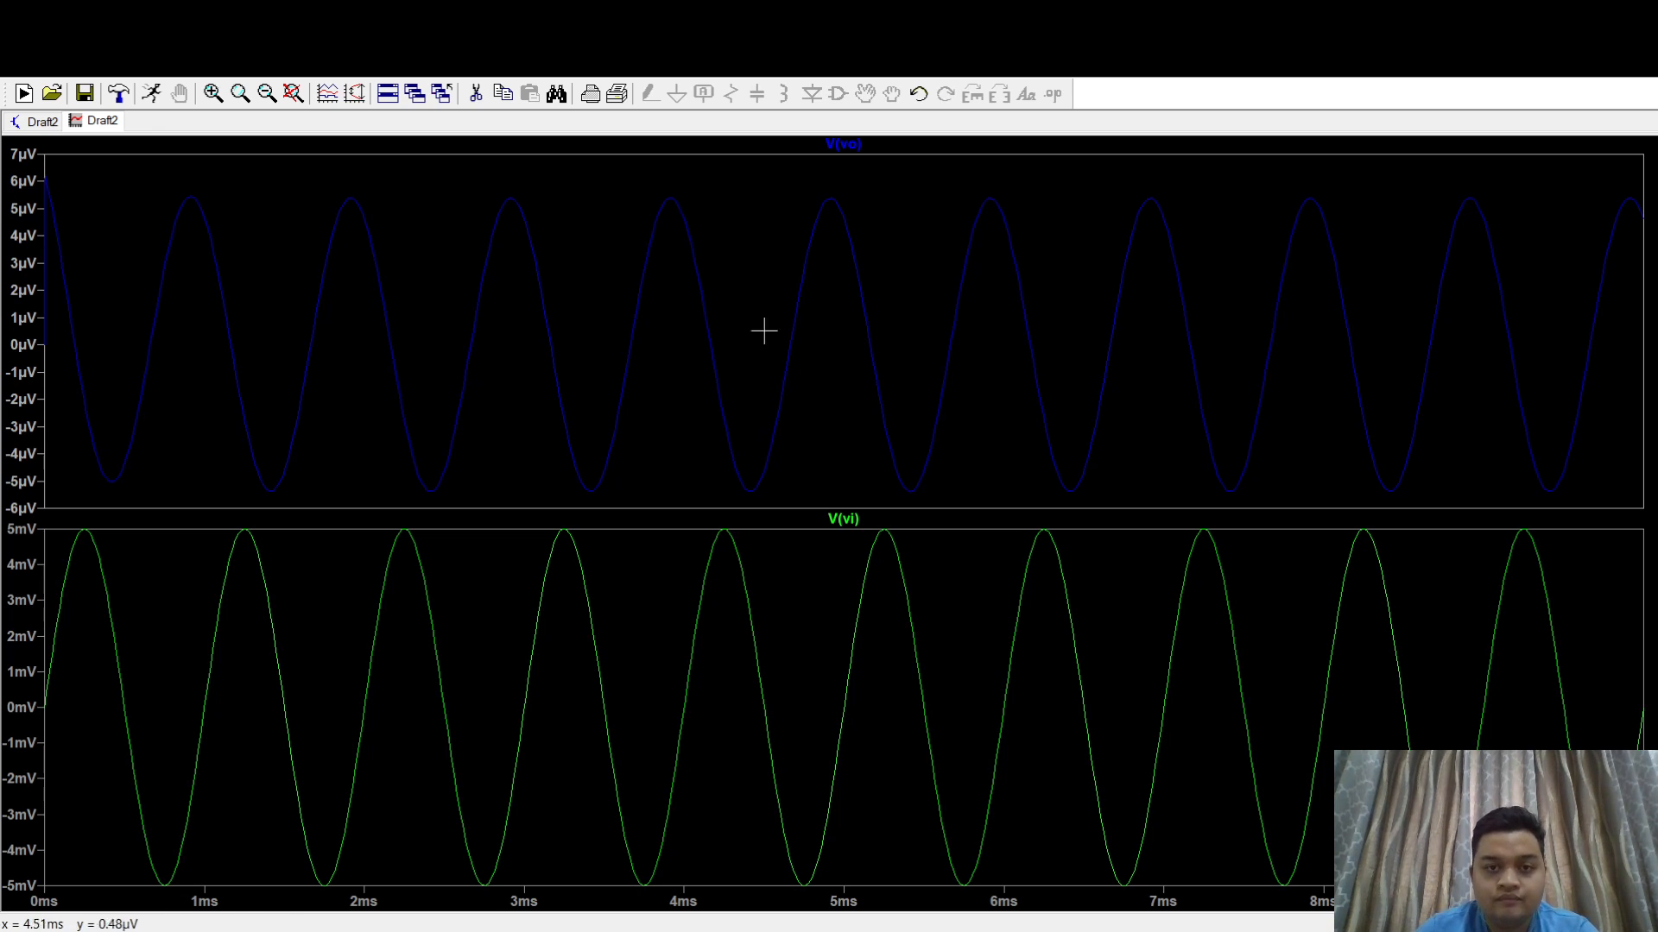
- Change the .meas directives so iin uses i(c1) and iout uses i(c2), and return to the waveform plots
click(32, 122)
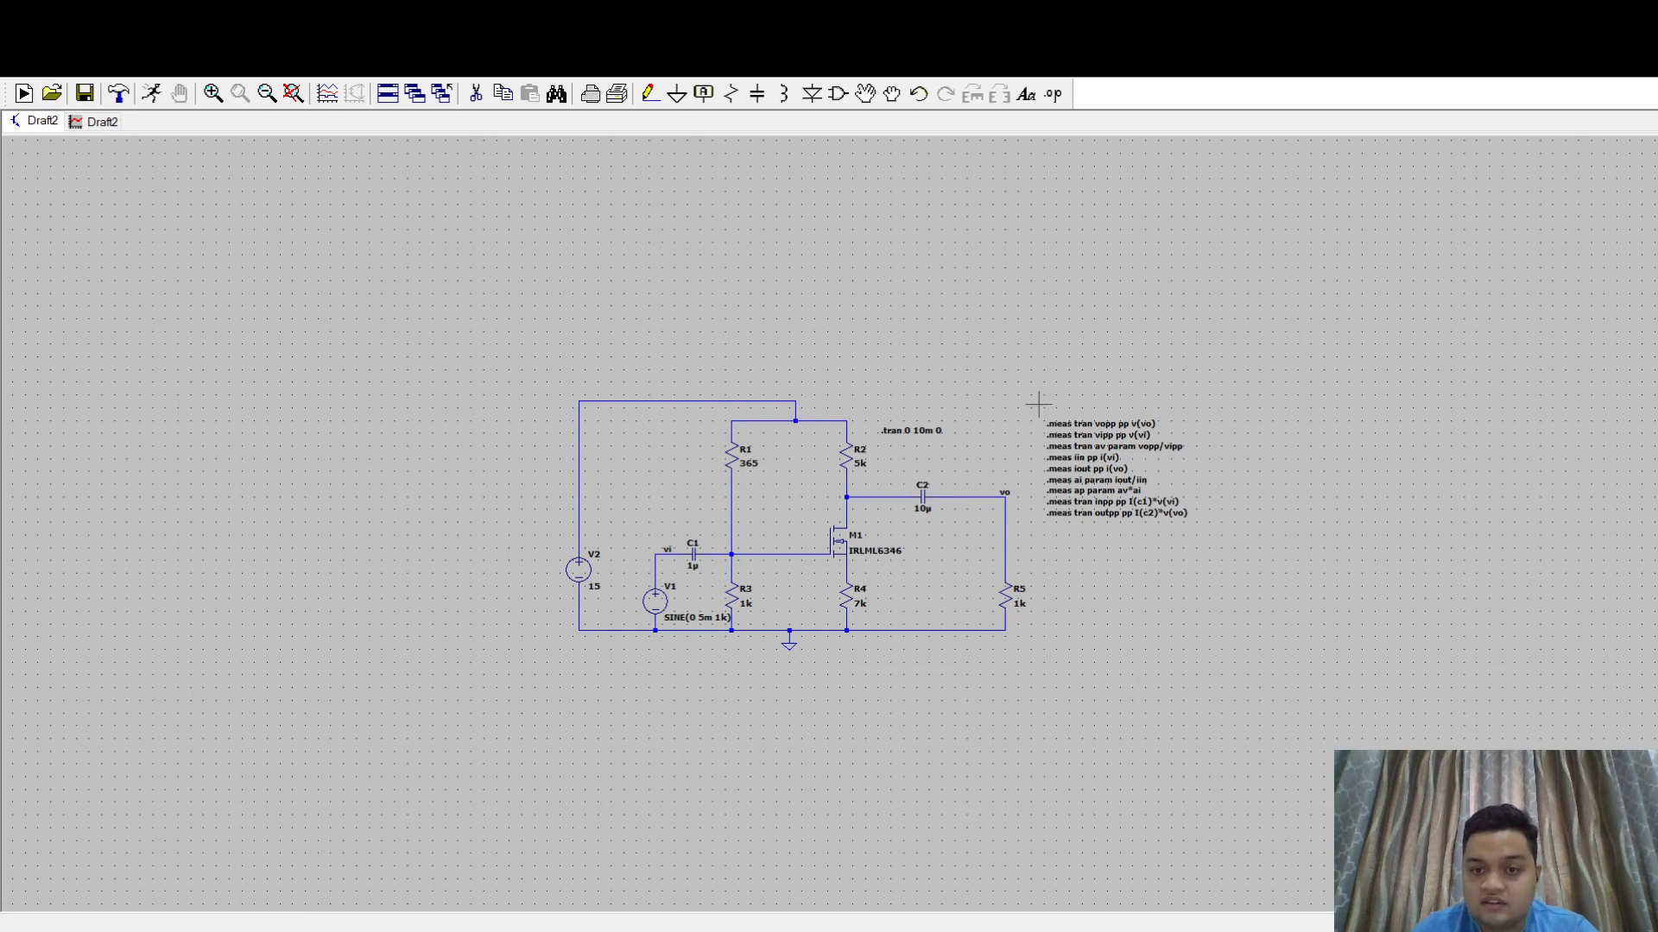
scroll(1055, 409, up, 4)
drag(1027, 484, 938, 441)
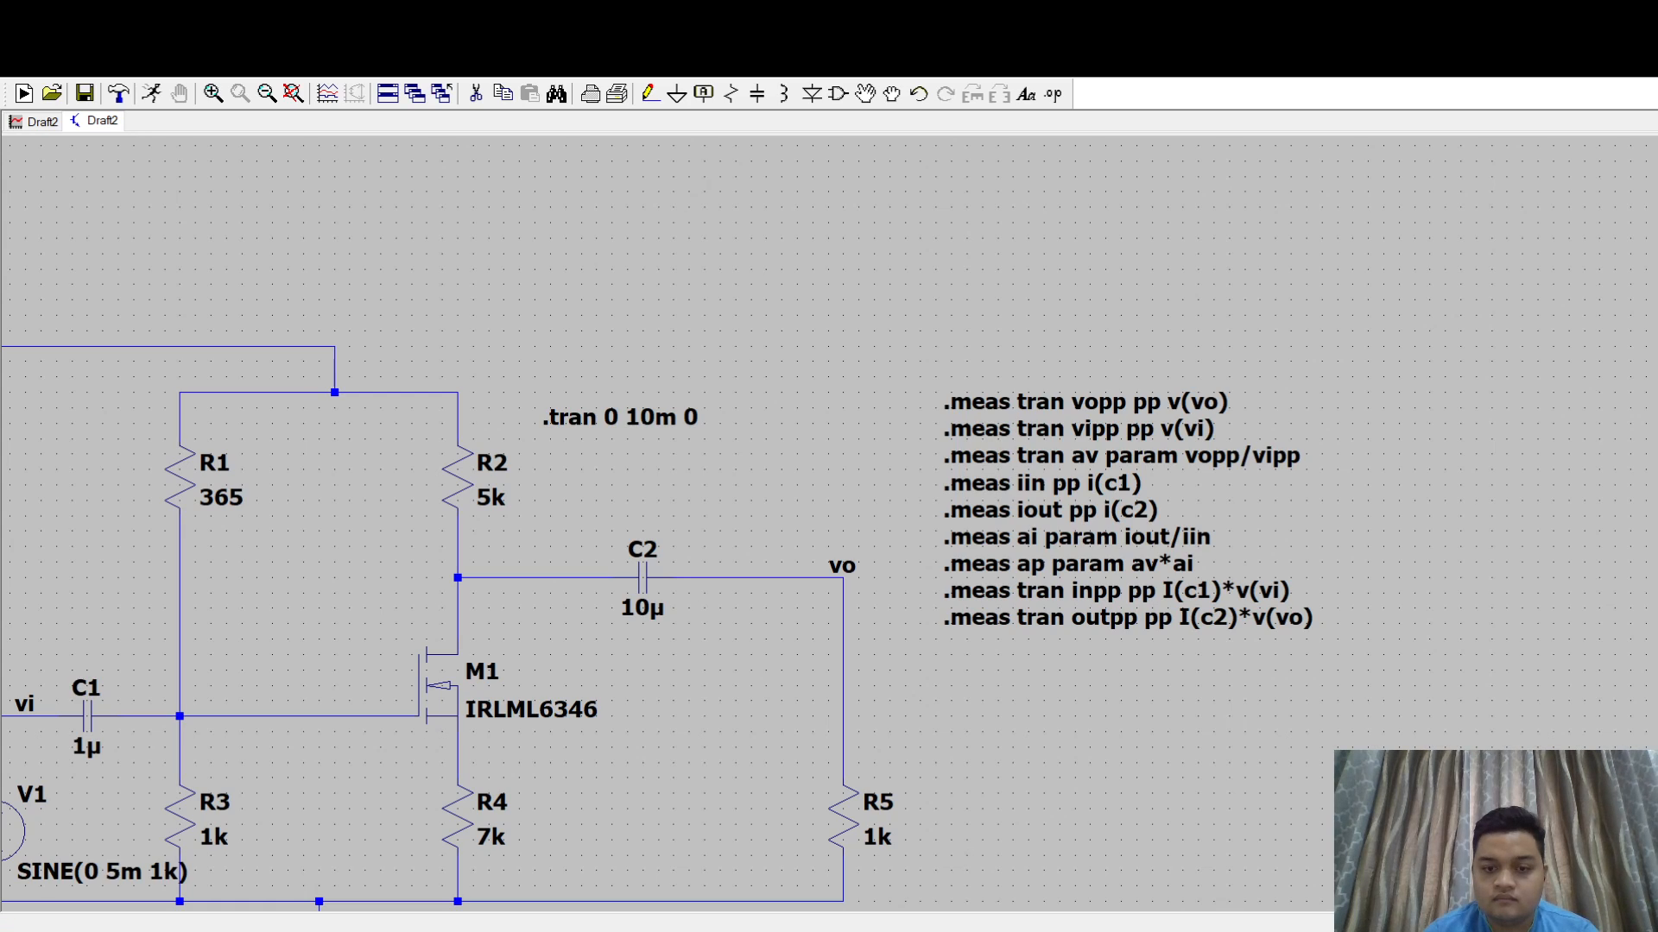
click(37, 126)
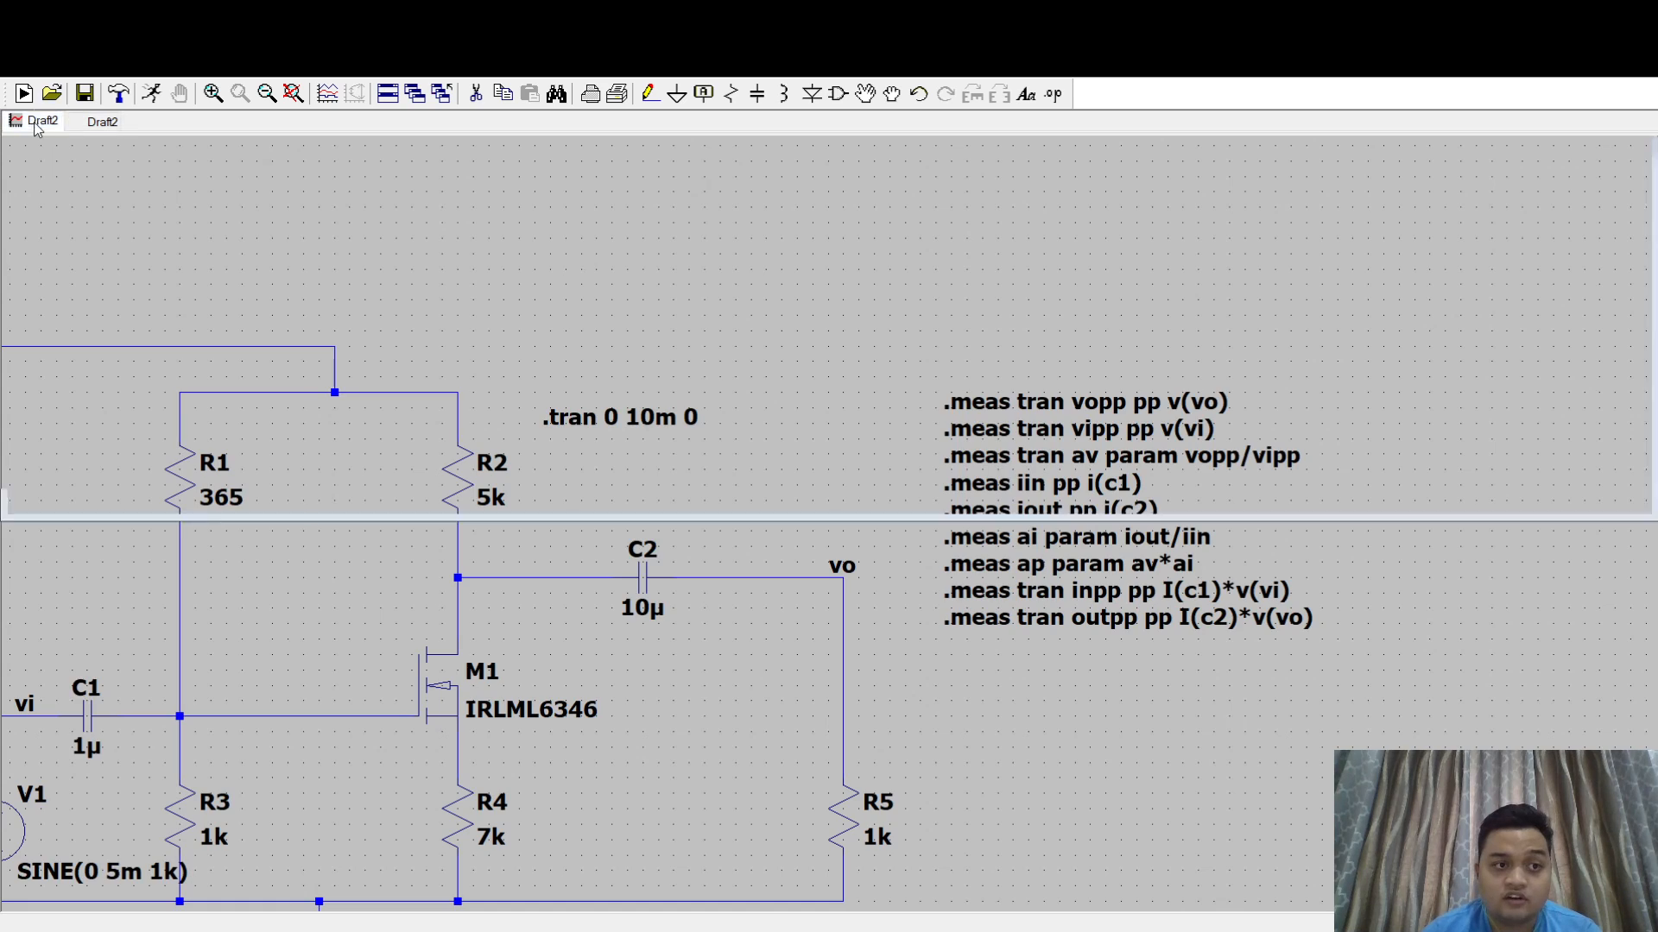
click(102, 122)
drag(322, 552, 777, 459)
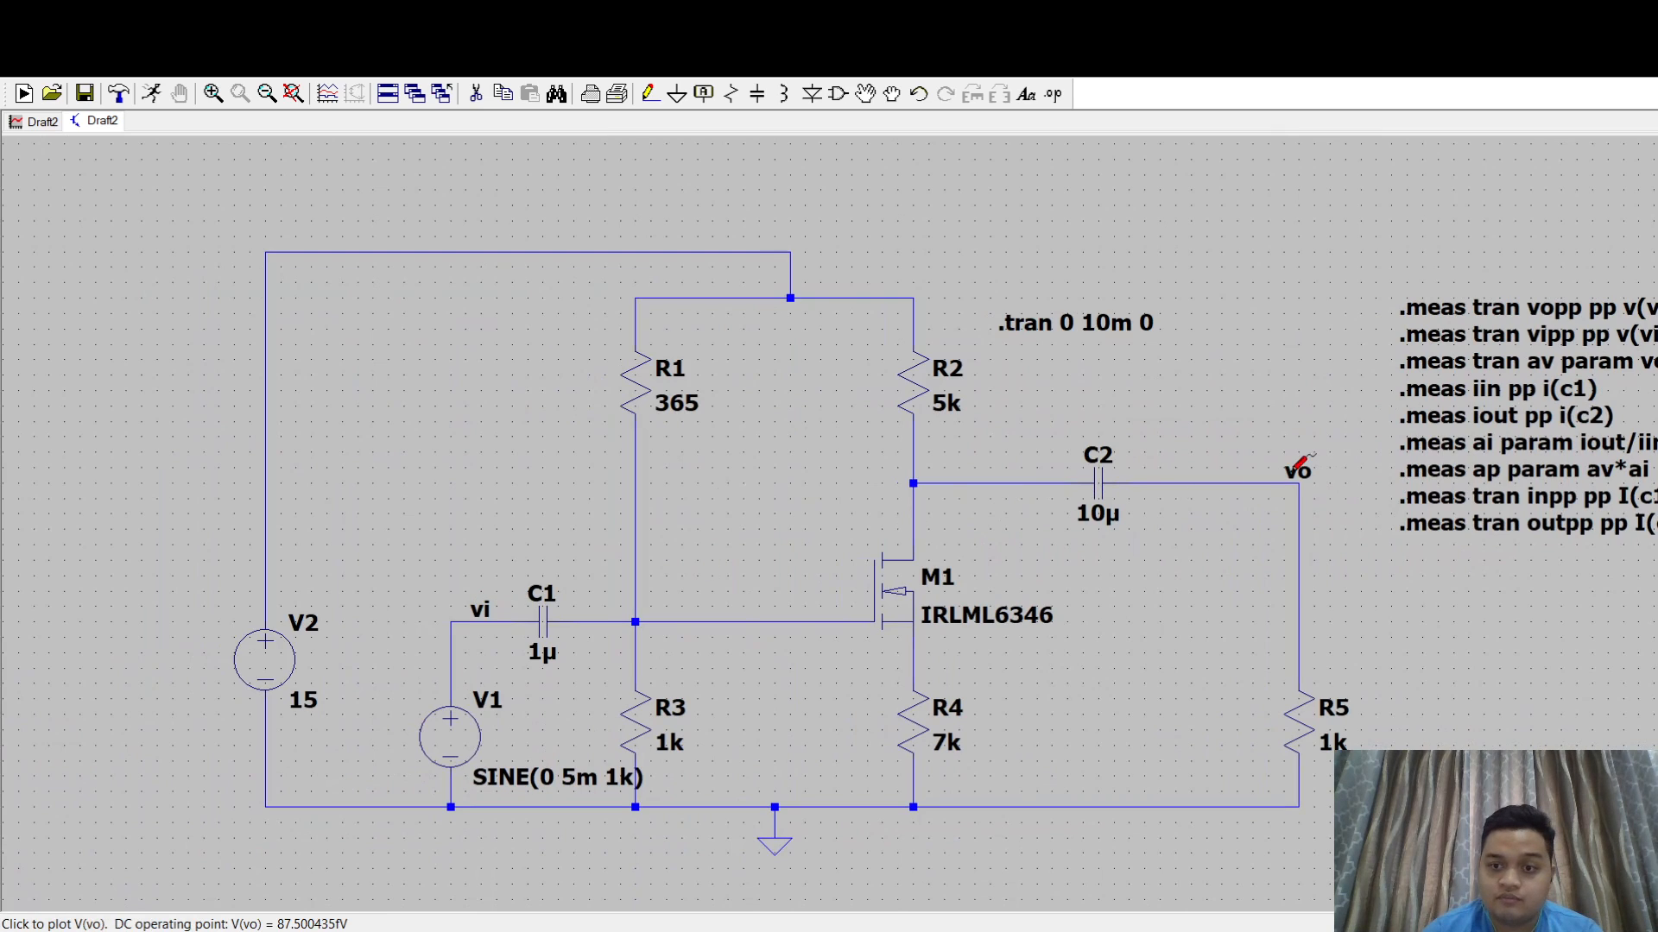
drag(518, 145, 458, 241)
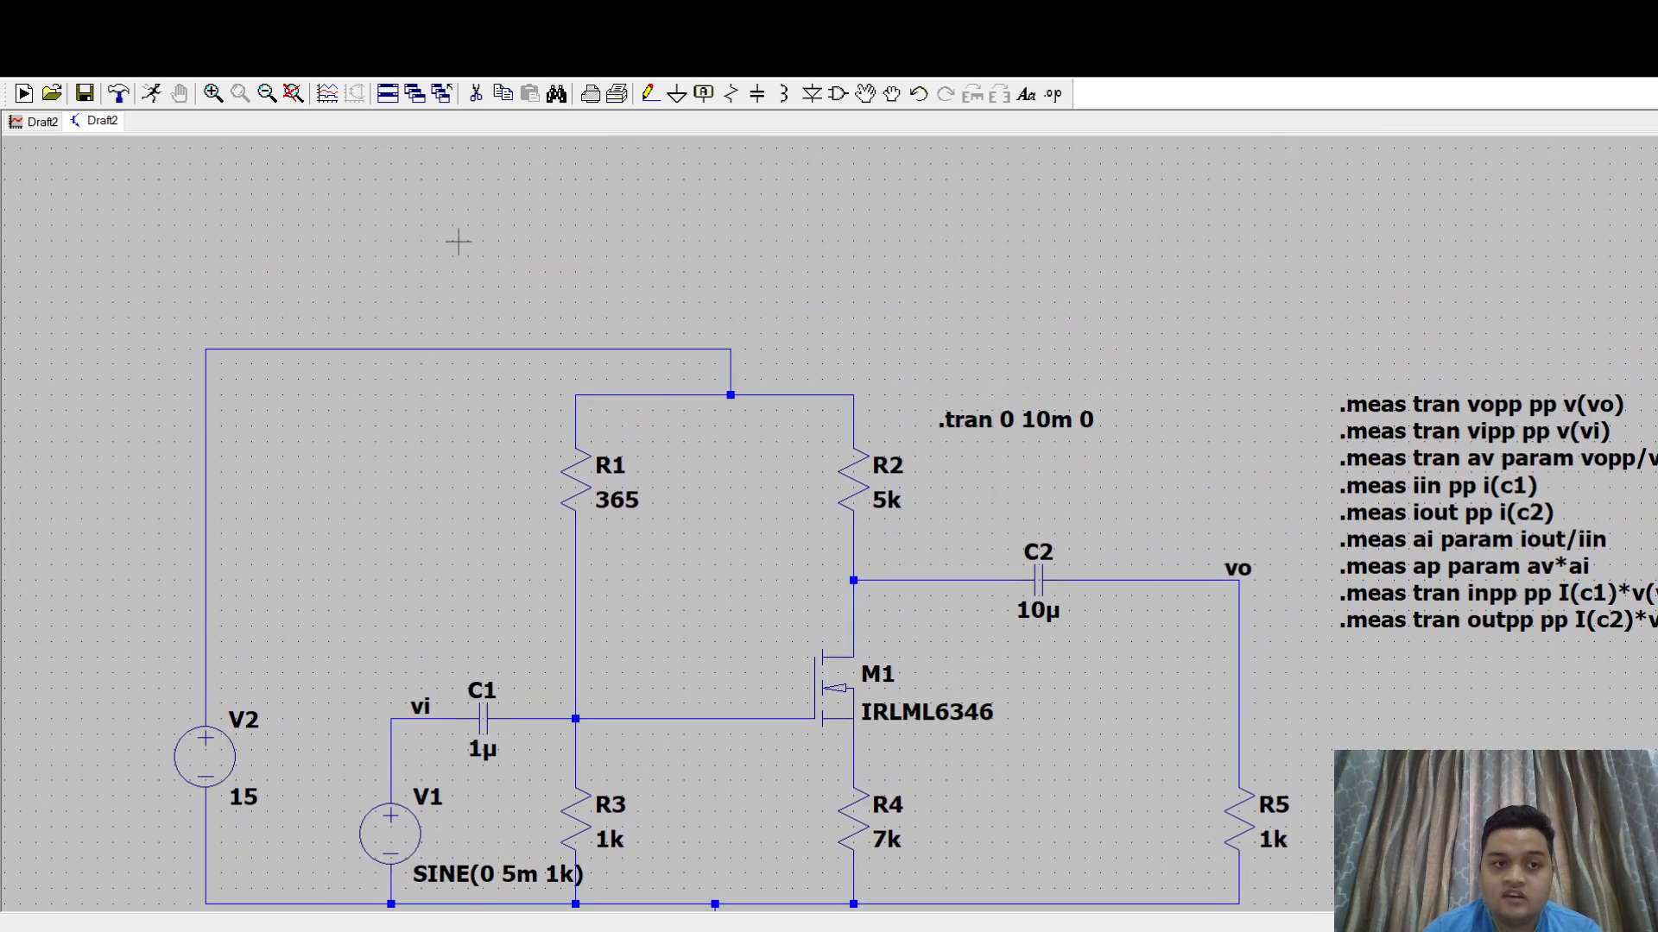
click(38, 123)
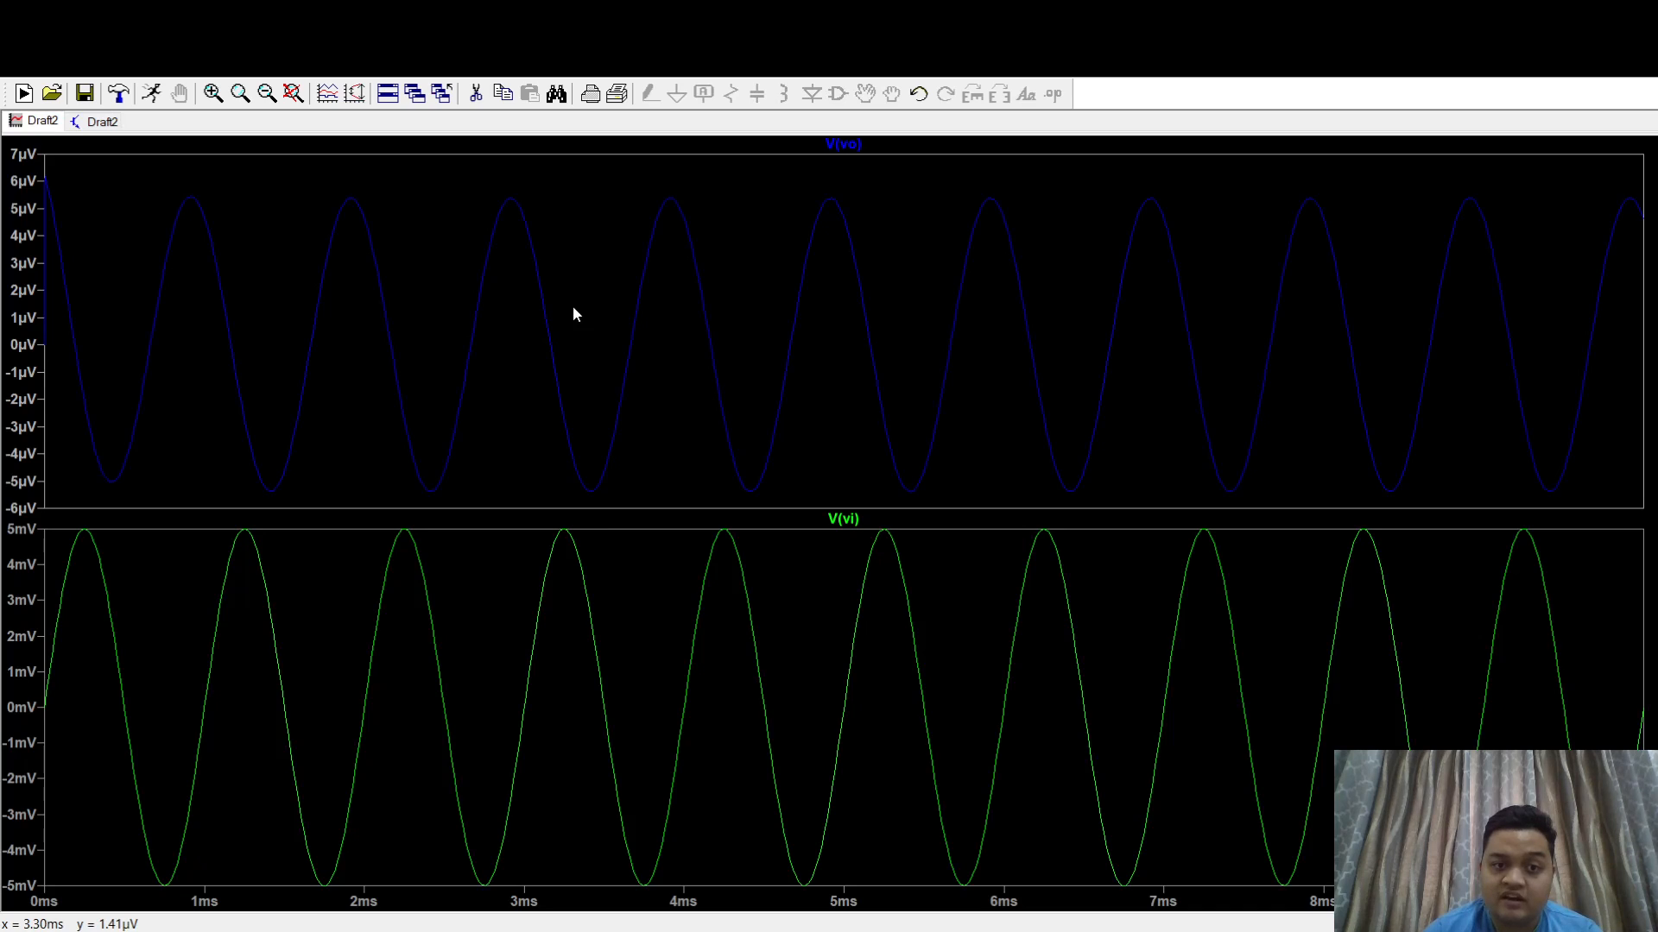
- Add two plot panes above V(vo), showing the current I(C1) in the first and I(R5) in the one above it
click(610, 420)
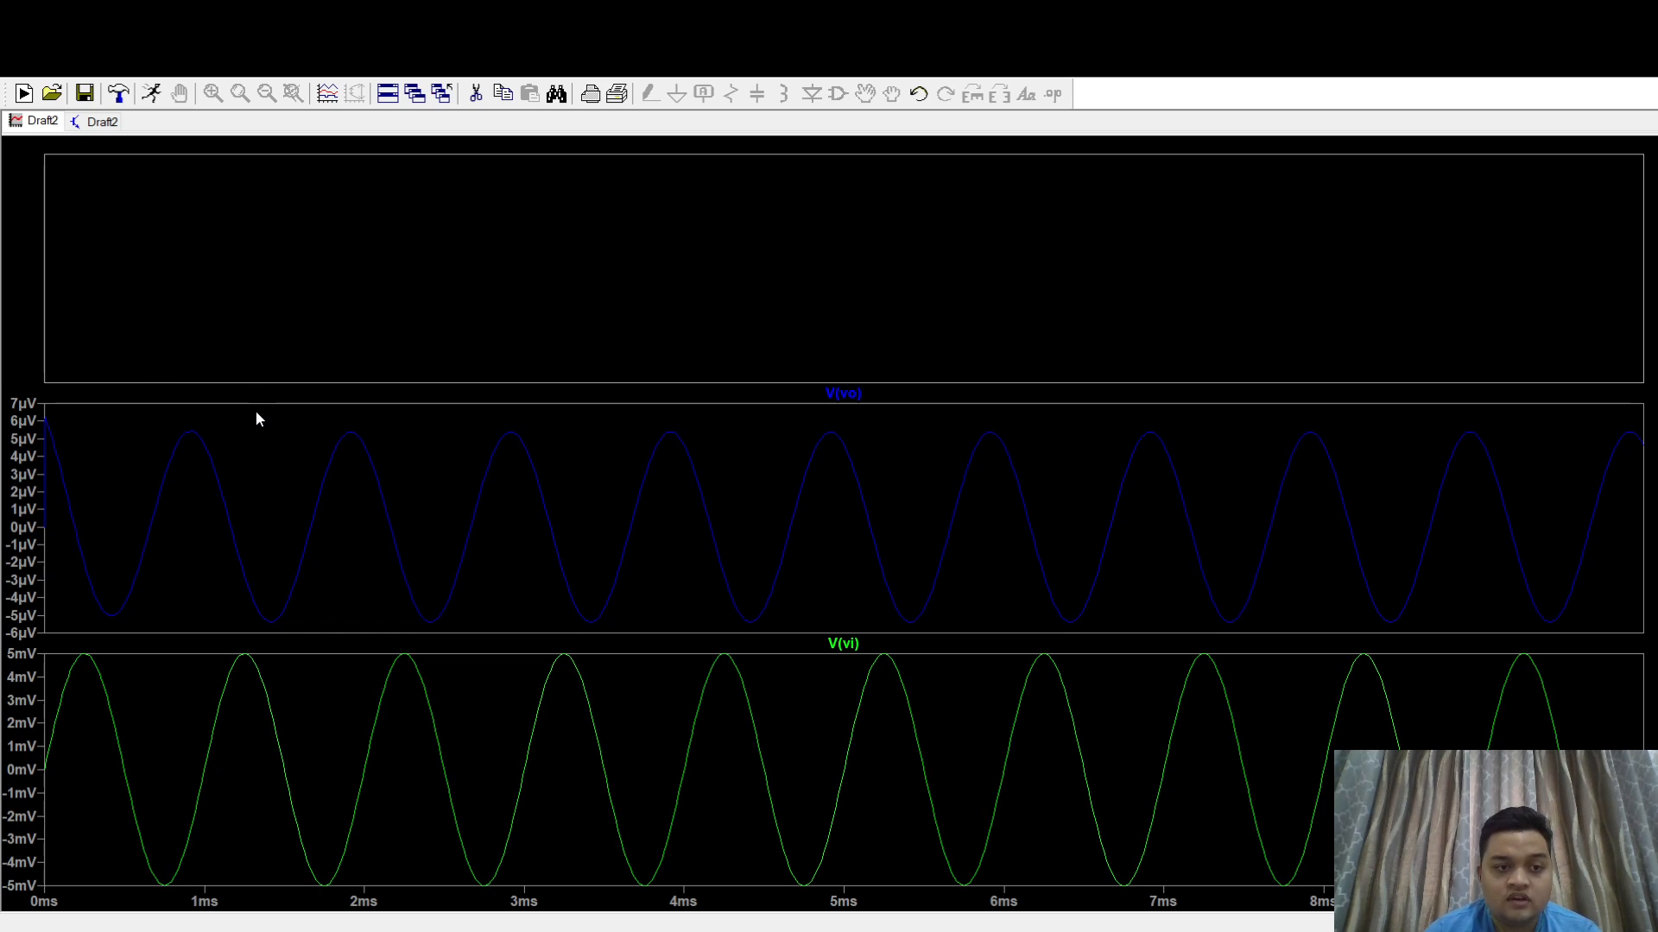
click(682, 249)
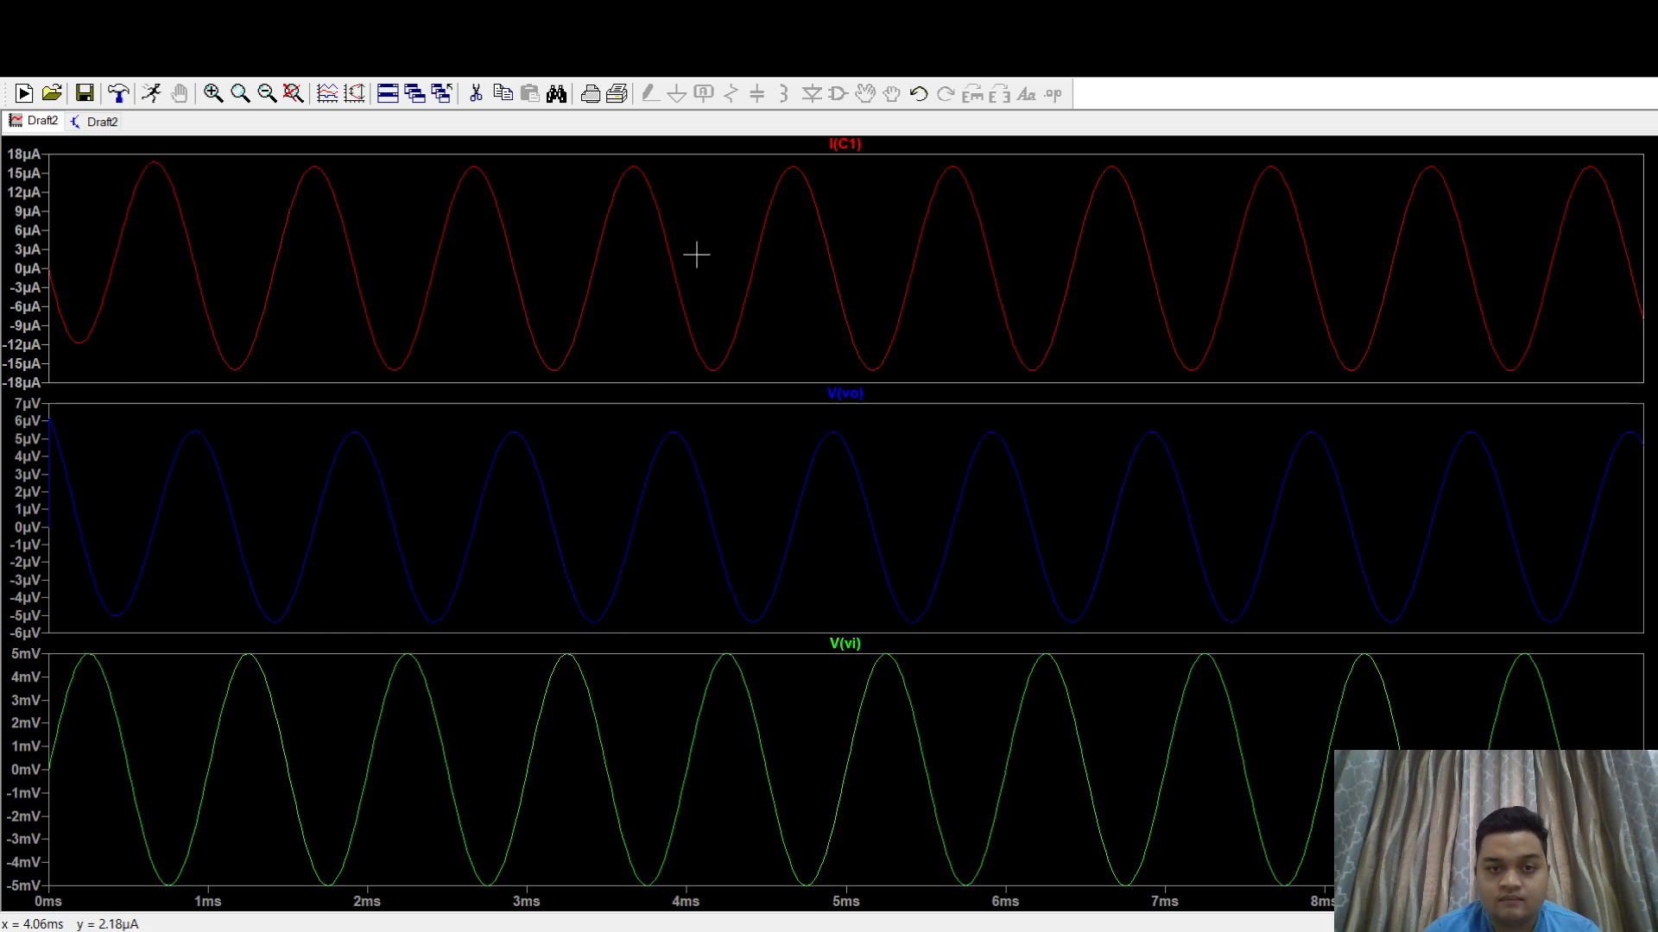
right_click(797, 317)
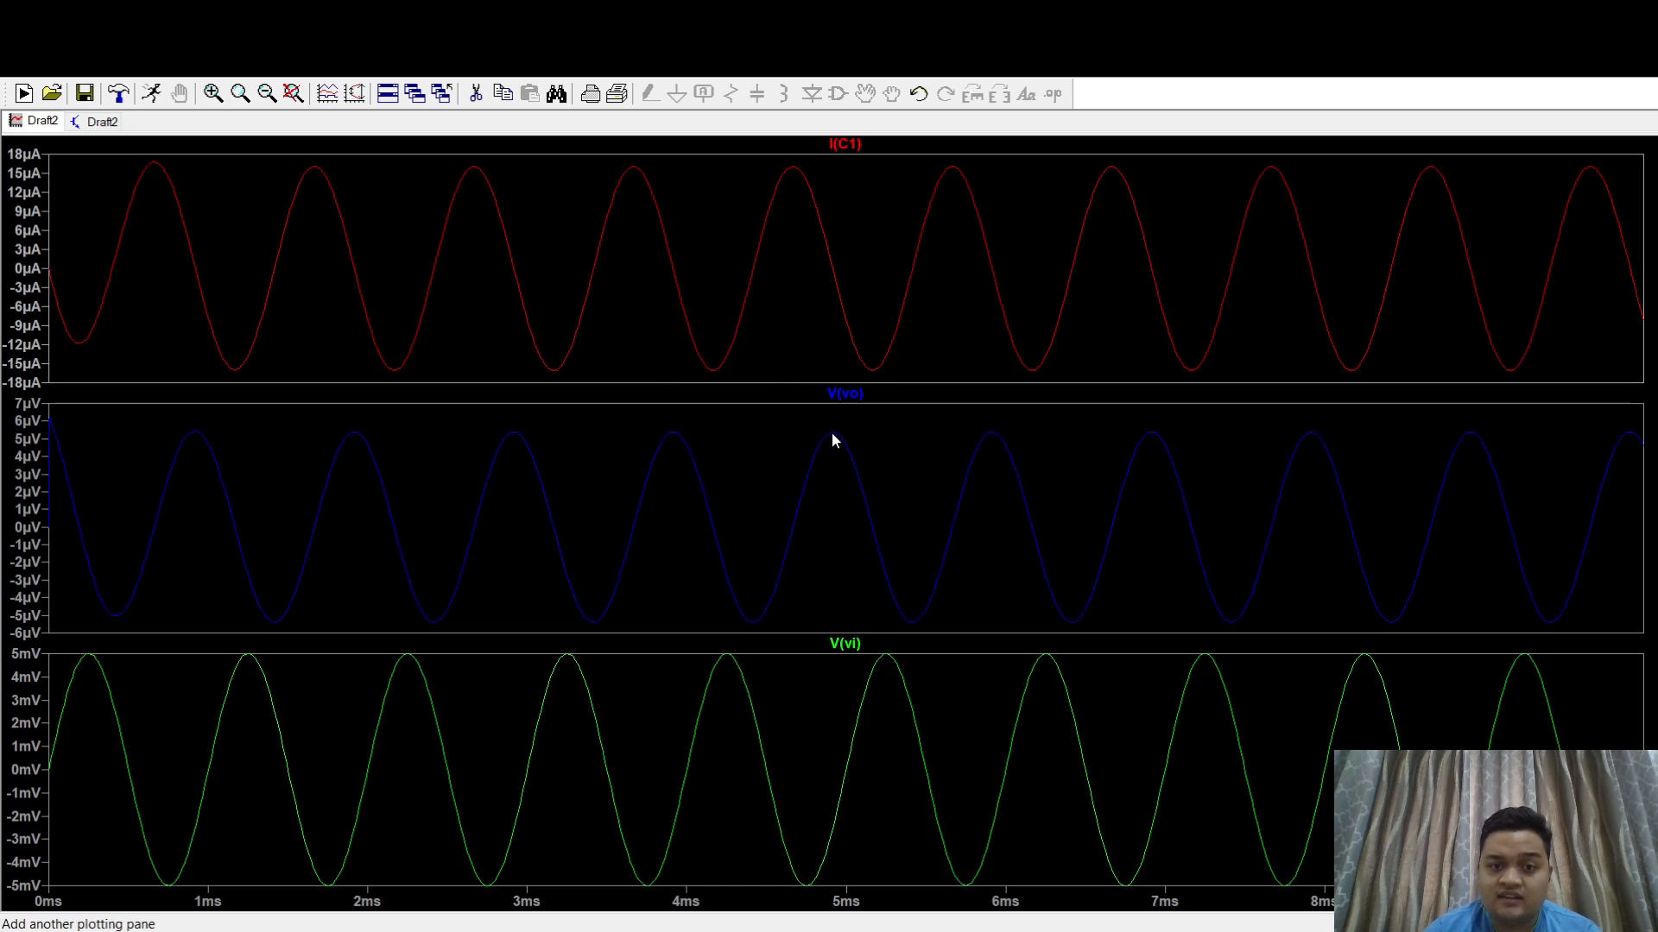
click(837, 426)
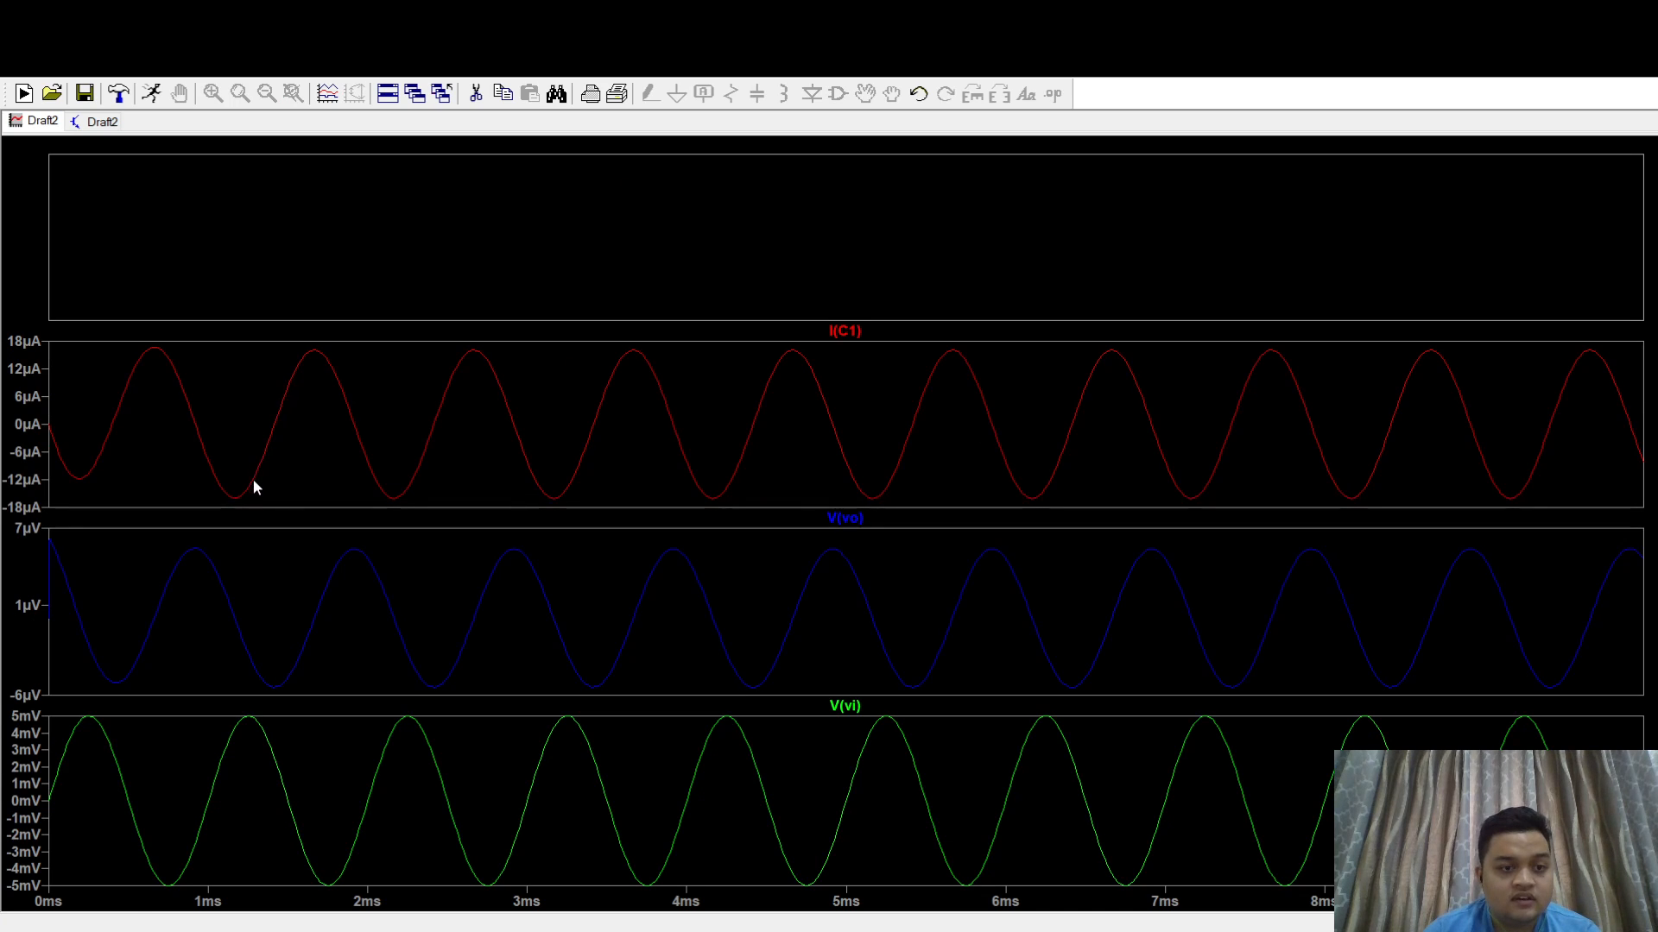
click(688, 251)
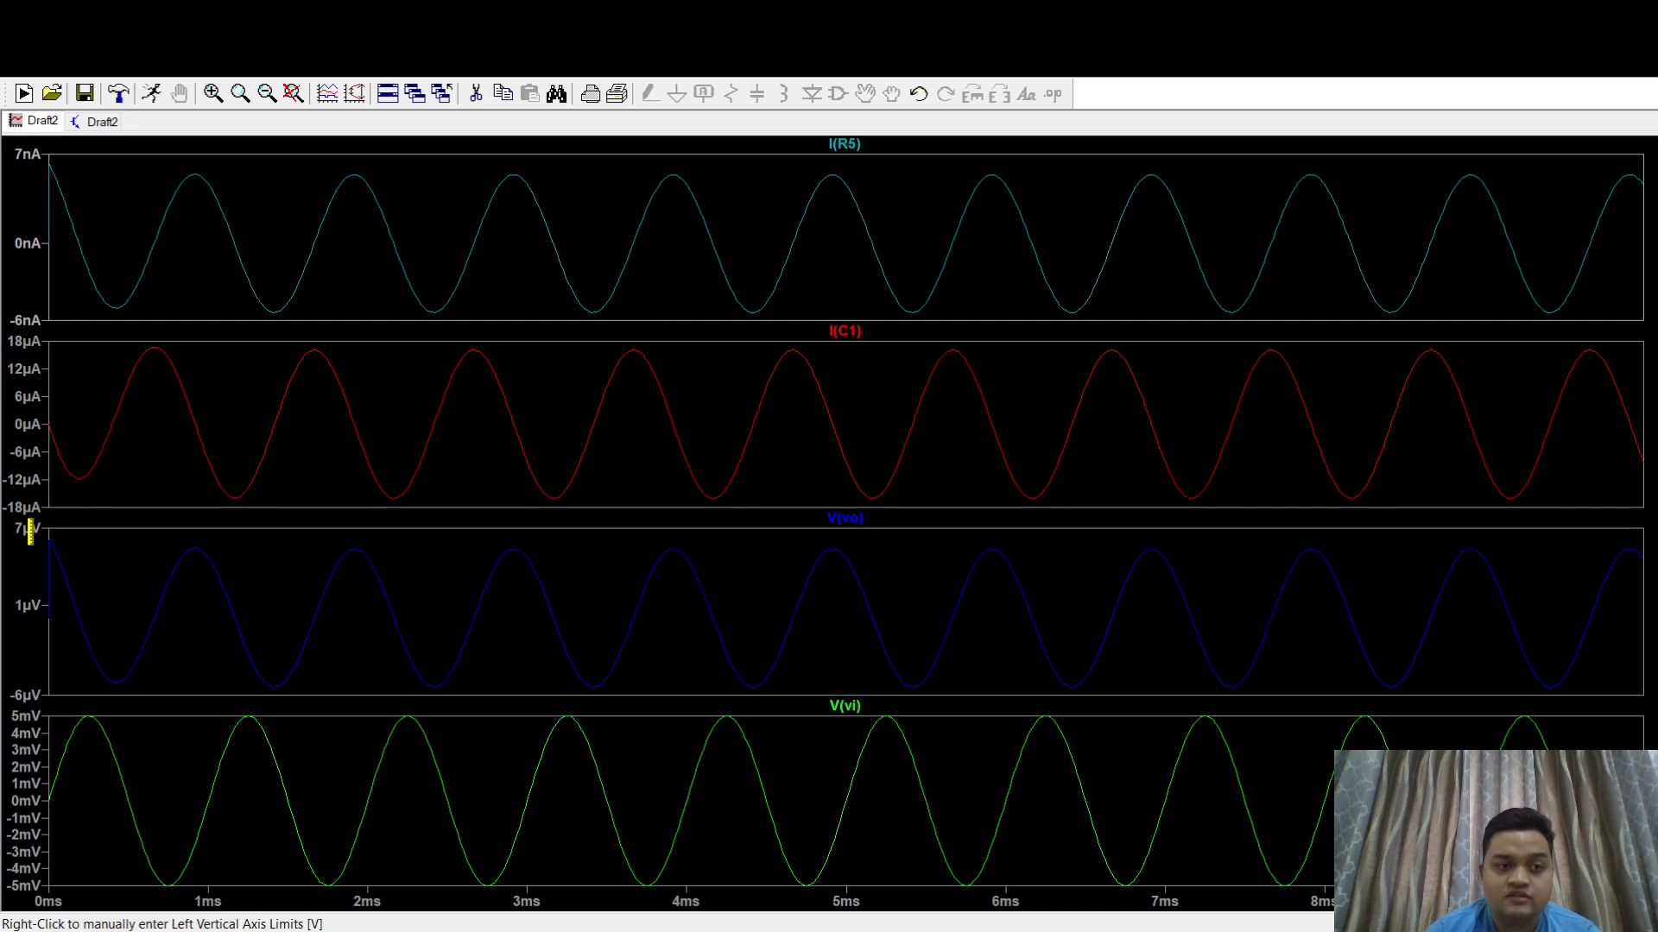
- Plot I(R1) and I(R2) in a new pane above I(R5), and move the I(R2) trace into its own pane on top
right_click(319, 284)
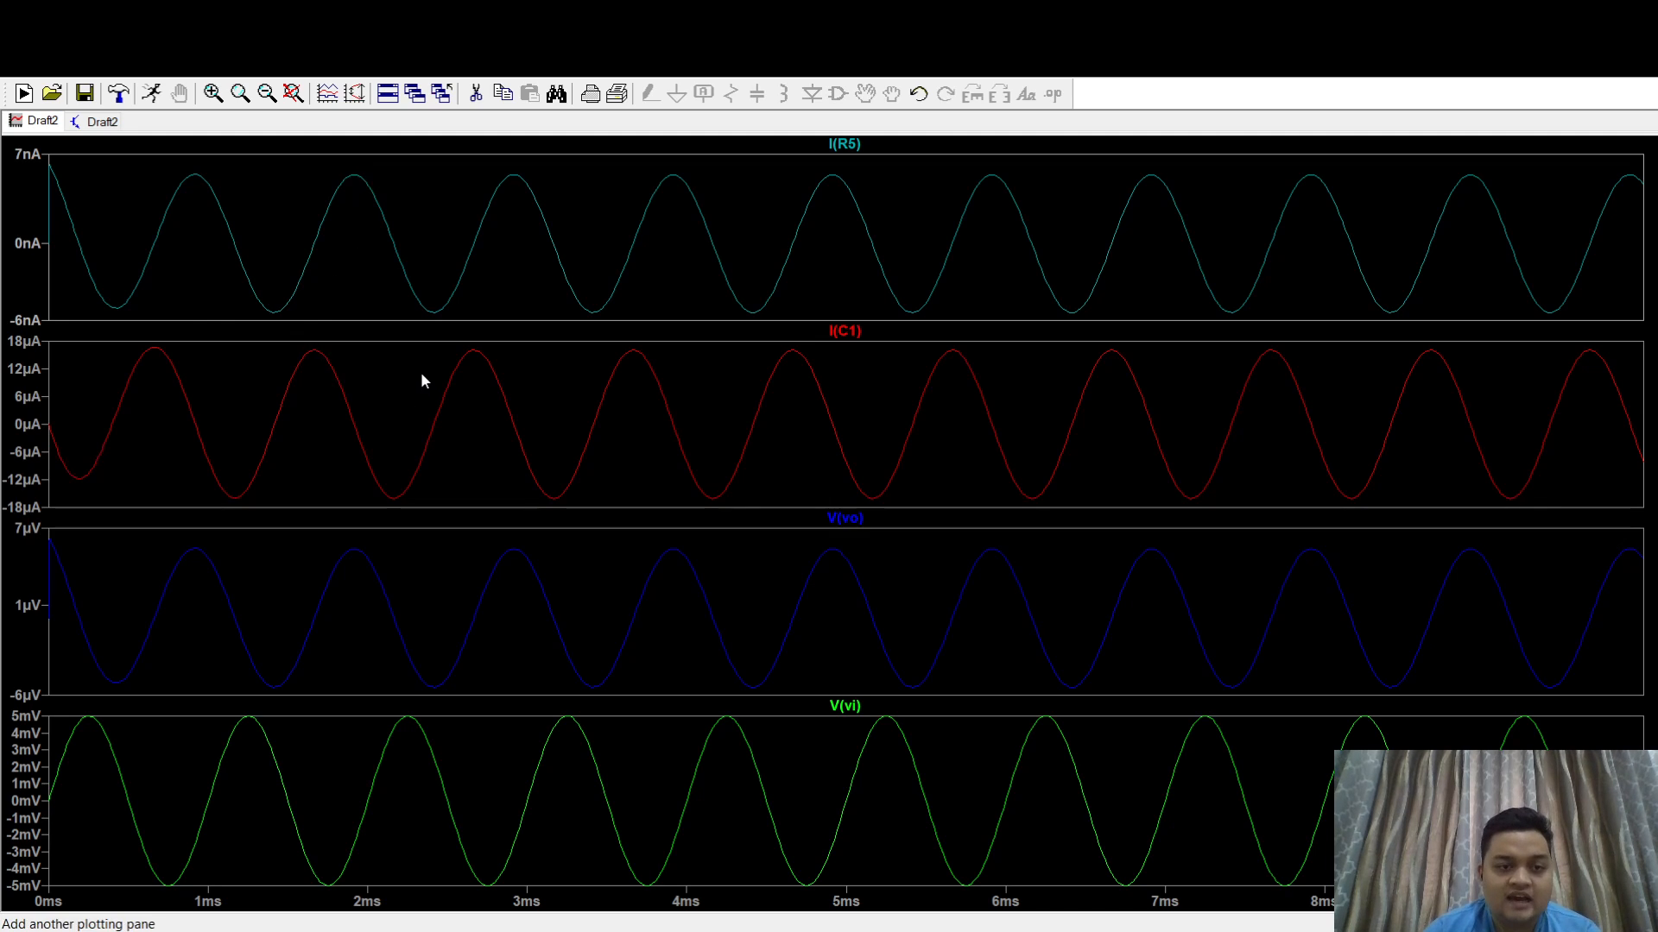
click(418, 376)
right_click(613, 270)
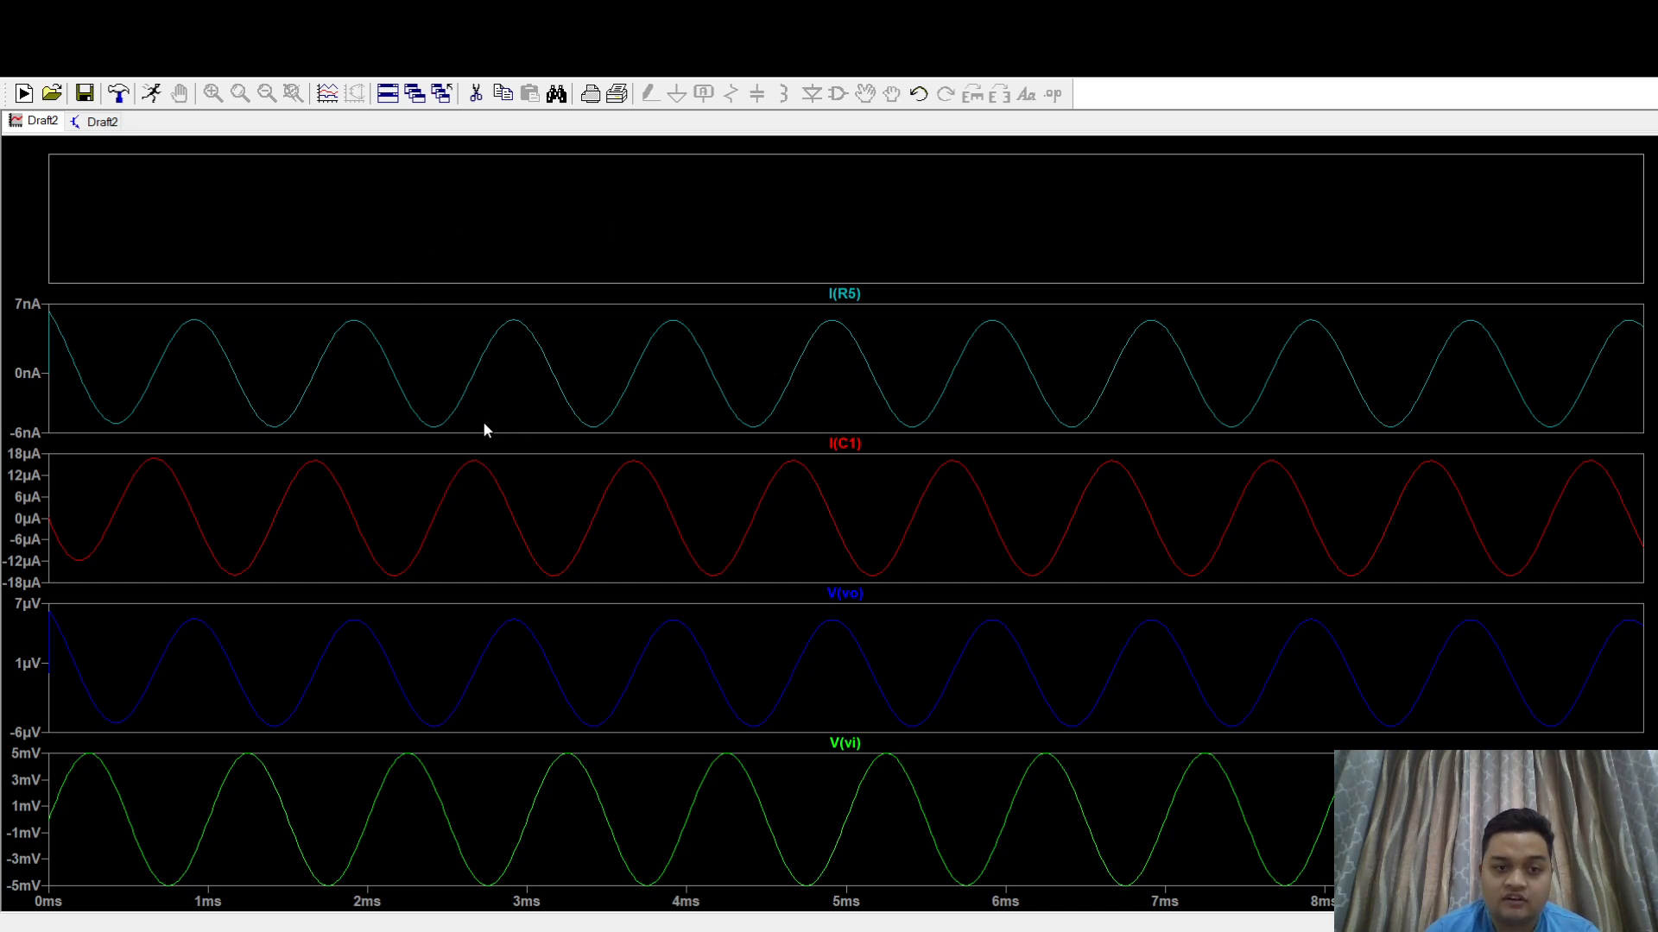
click(950, 258)
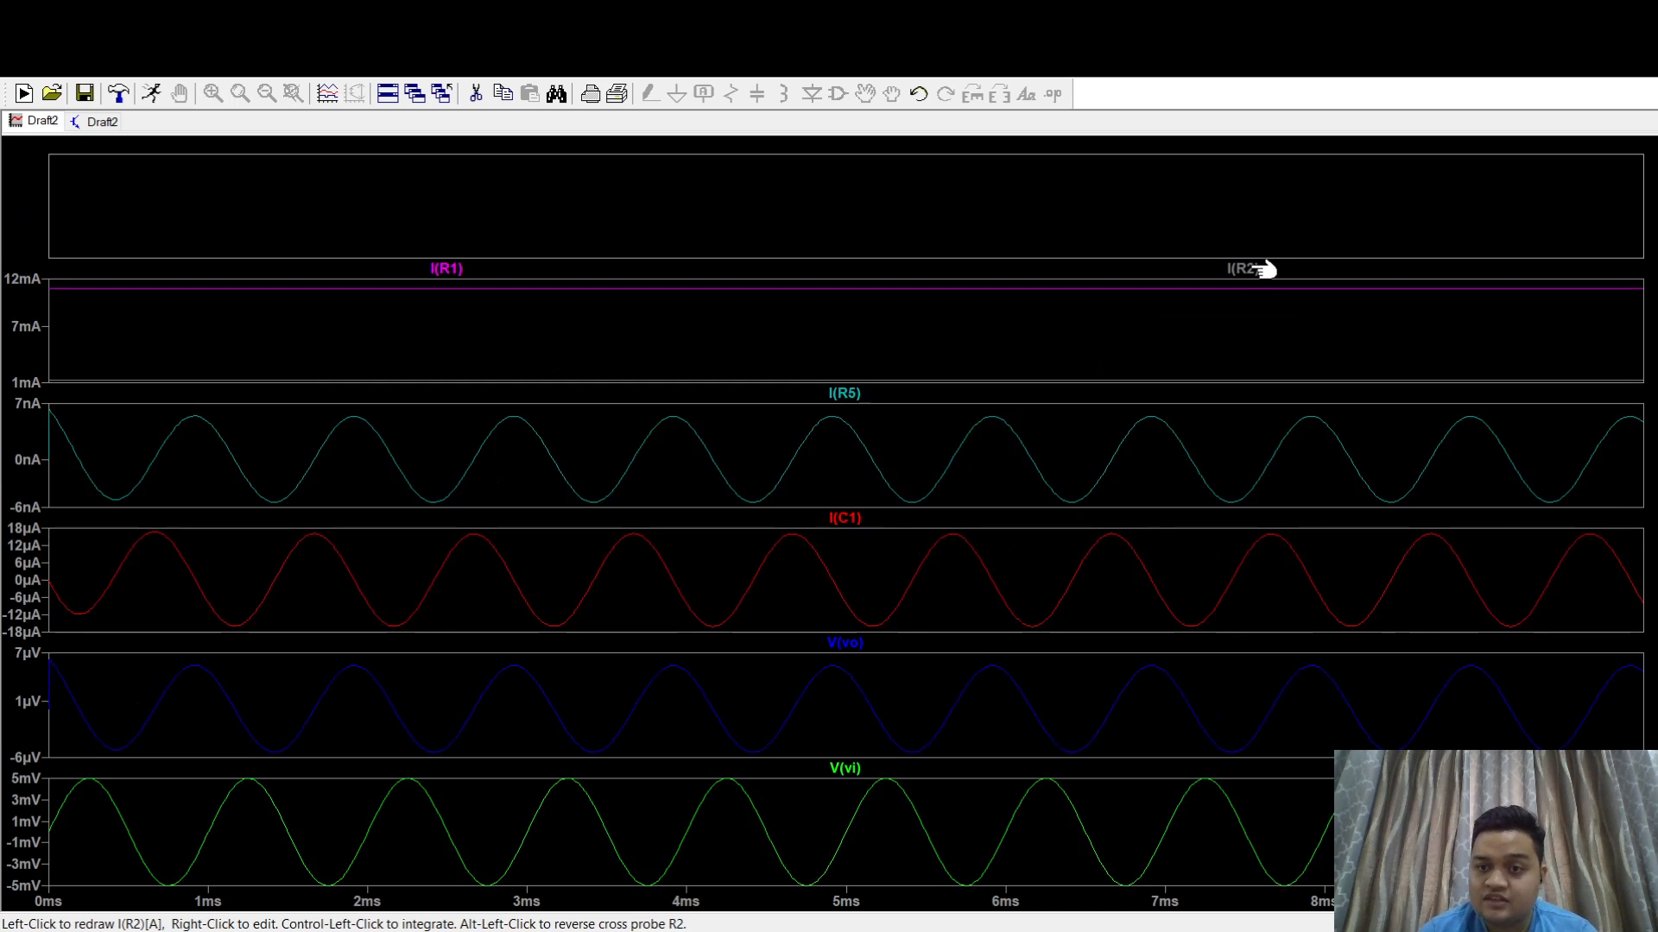
mouse_move(1260, 270)
mouse_down()
mouse_move(1213, 211)
mouse_move(664, 190)
mouse_up()
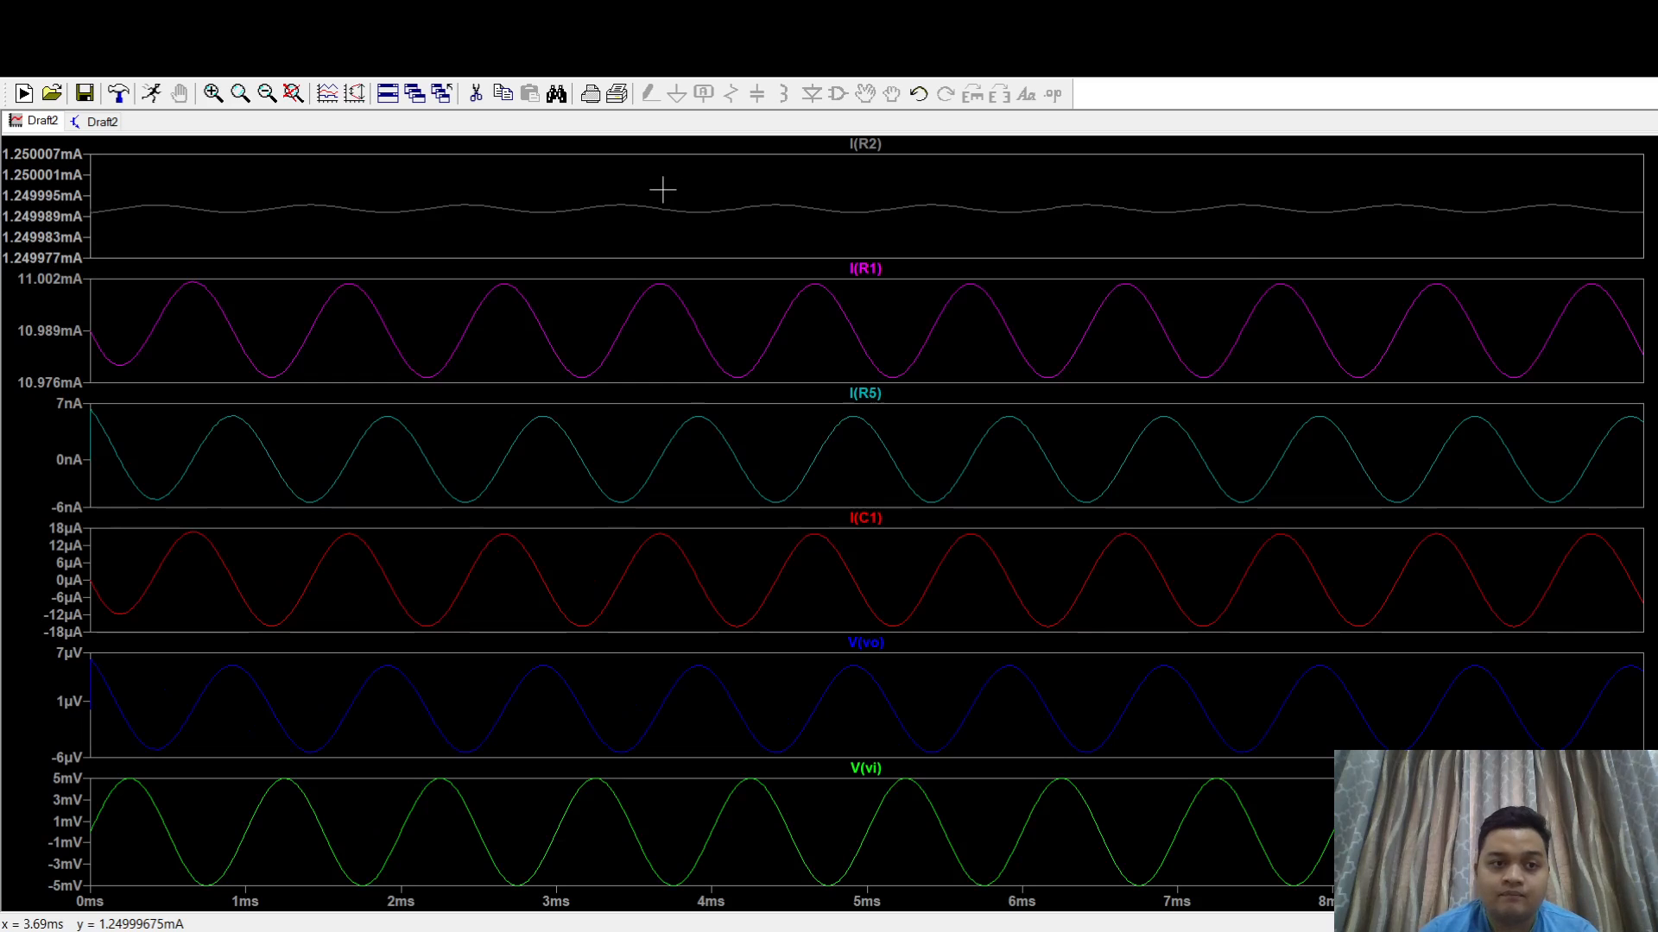